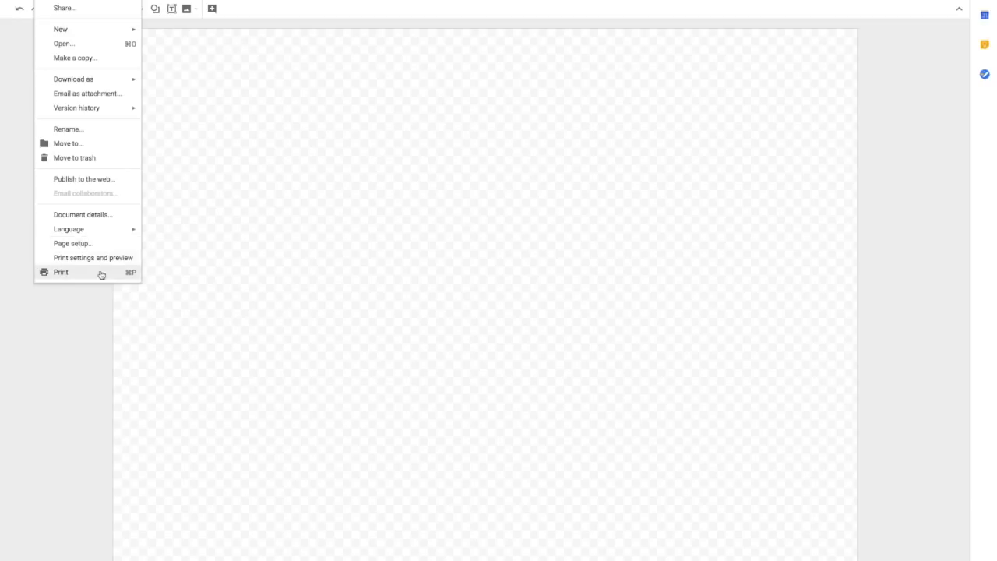
pyautogui.moveTo(74, 0)
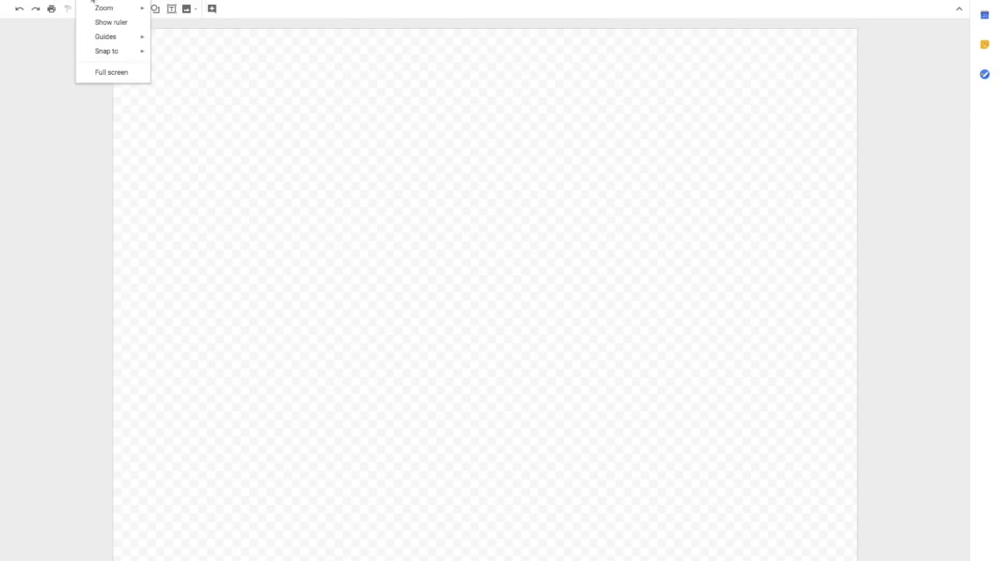
pyautogui.moveTo(121, 11)
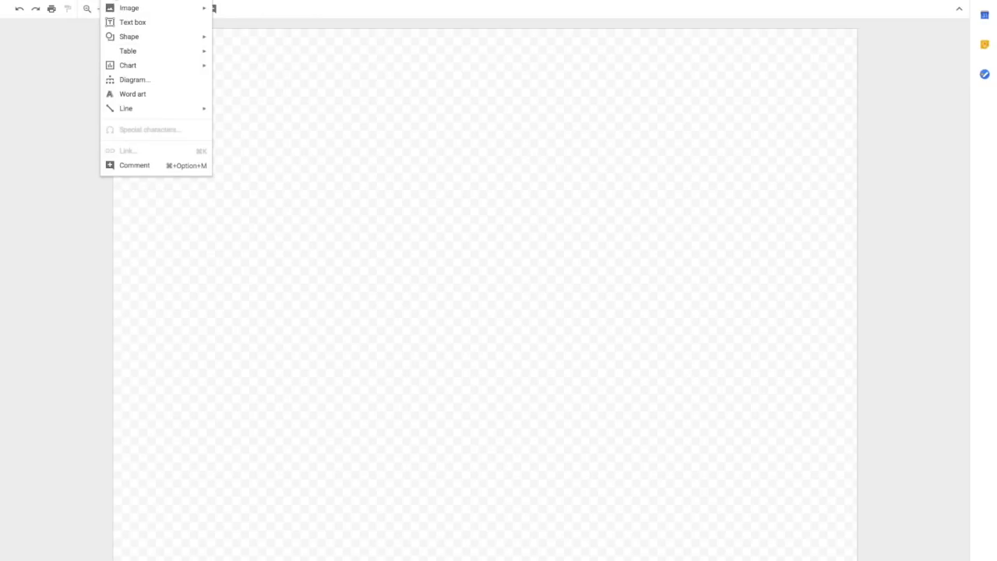
pyautogui.click(284, 72)
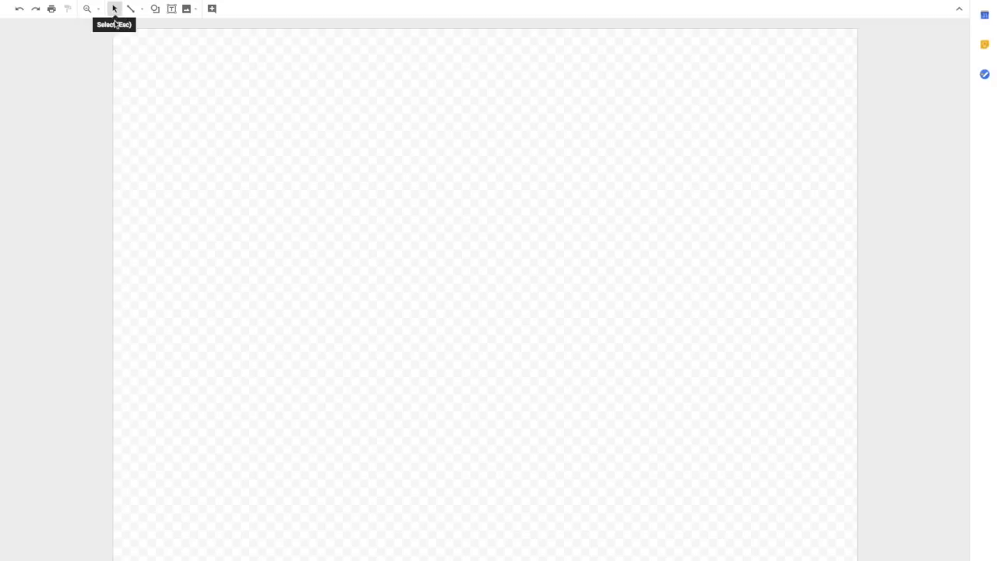
# - Draw a tall, narrow ellipse in the upper-left area of the blank canvas
pyautogui.click(157, 11)
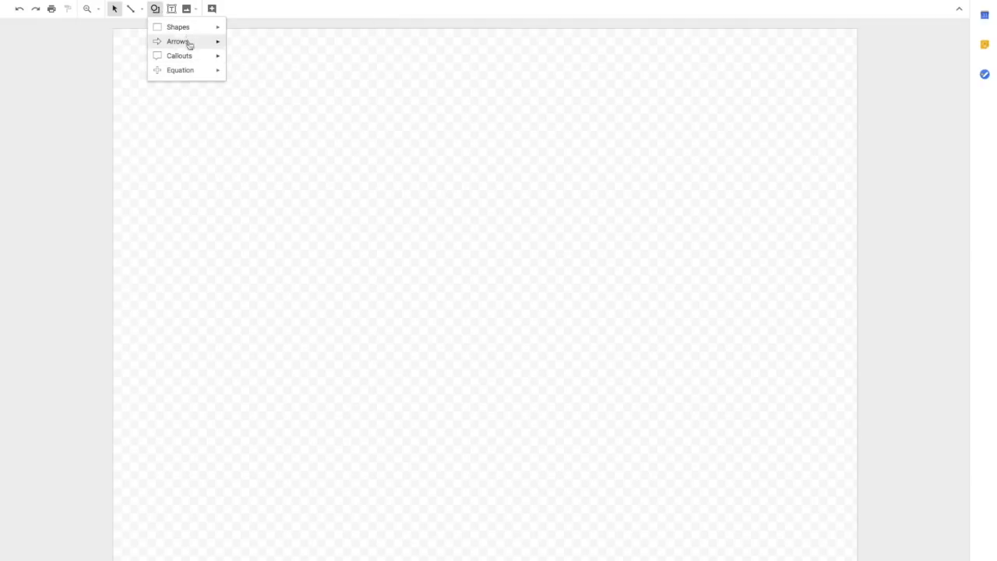
pyautogui.moveTo(186, 29)
pyautogui.click(234, 51)
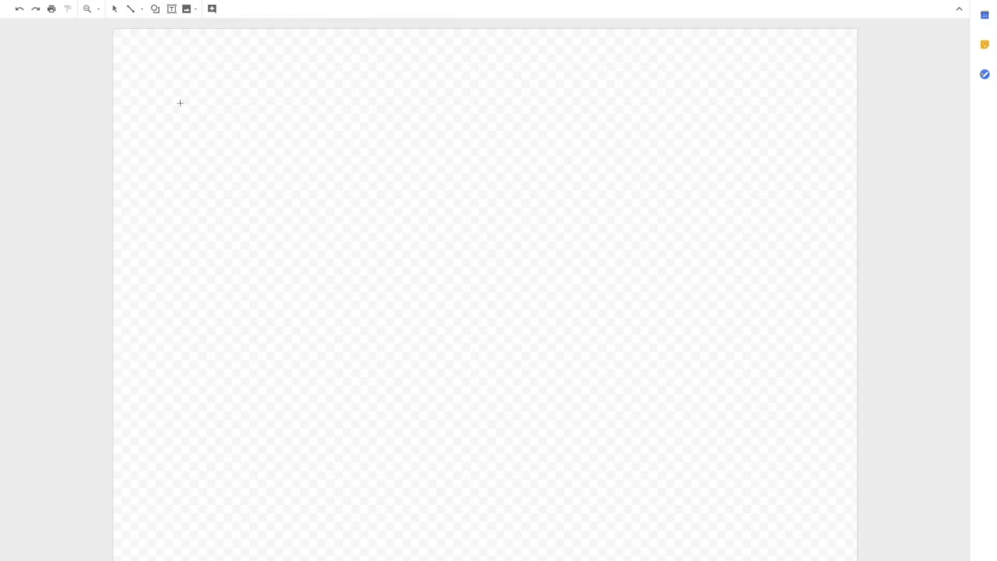
pyautogui.moveTo(179, 98); pyautogui.dragTo(274, 267)
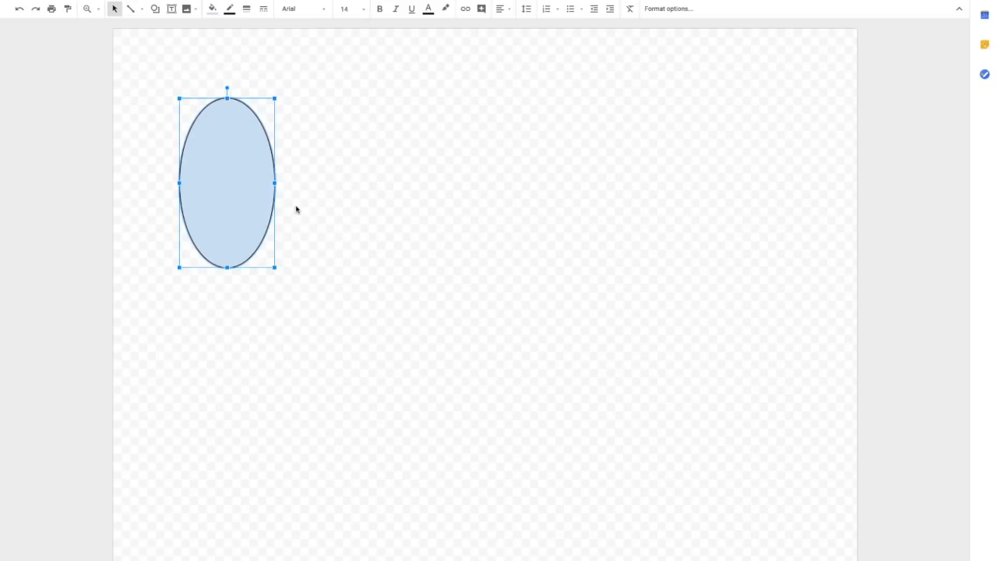
# - Draw a perfect circle beside the tall ellipse, to its right
pyautogui.click(155, 9)
pyautogui.moveTo(174, 27)
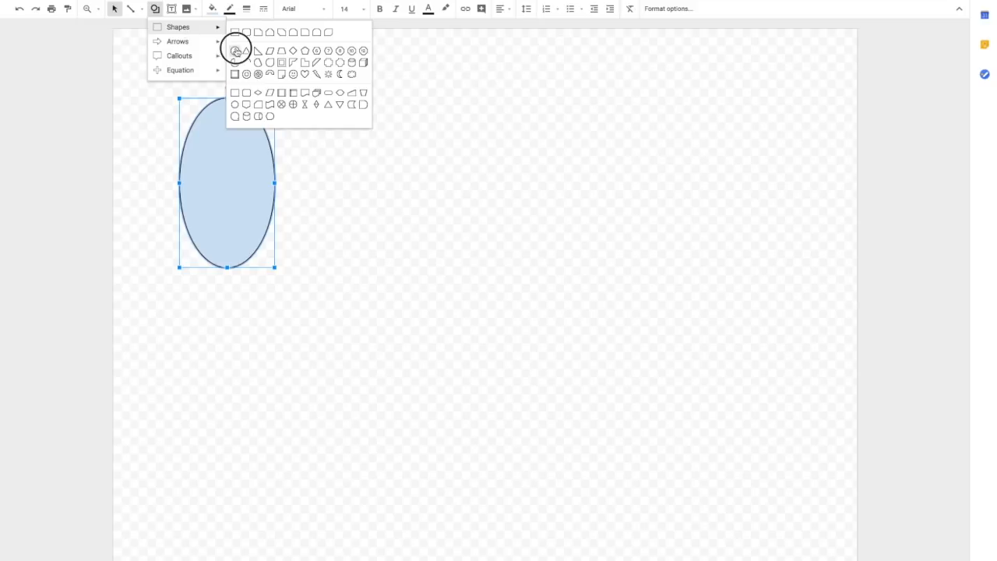
pyautogui.click(235, 49)
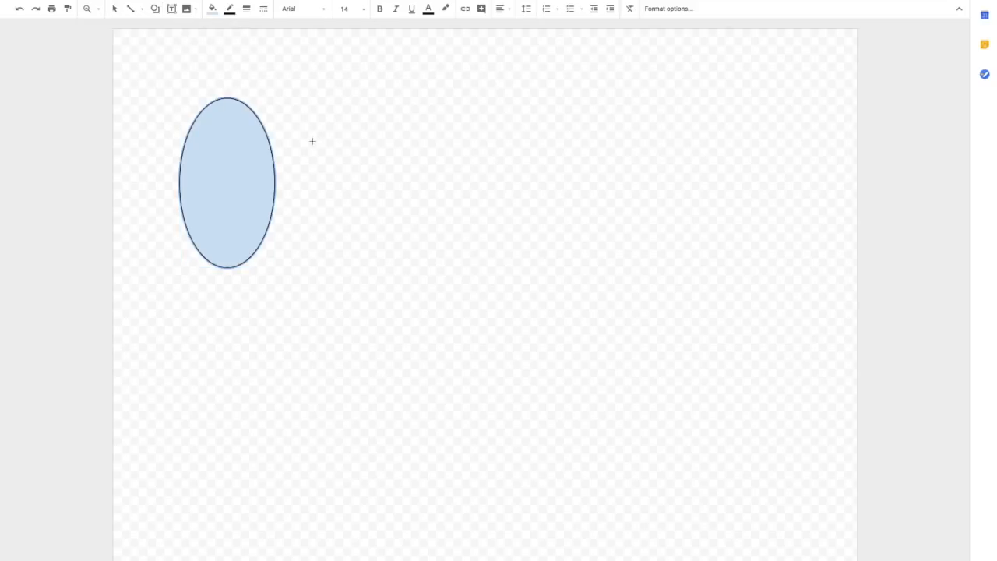
pyautogui.moveTo(313, 141); pyautogui.dragTo(420, 219)
# - Draw a tall, narrow rectangle to the right of the circle
pyautogui.click(156, 8)
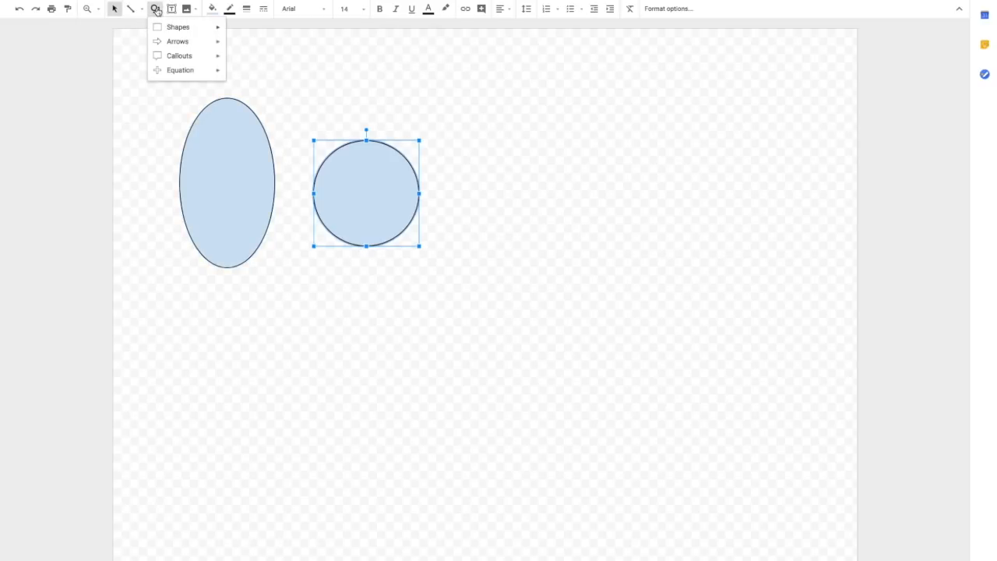
pyautogui.moveTo(185, 28)
pyautogui.click(235, 34)
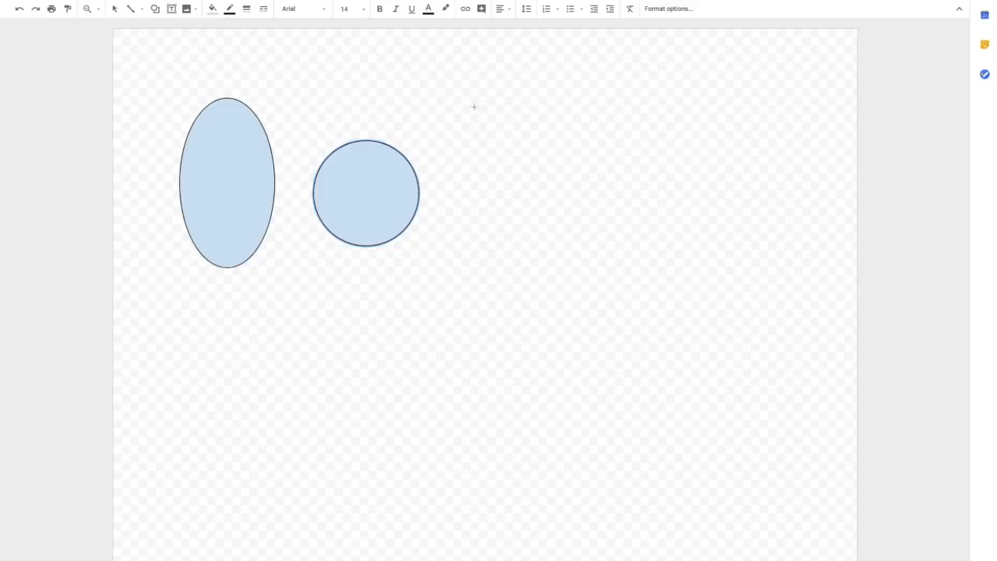
pyautogui.moveTo(458, 97); pyautogui.dragTo(525, 279)
# - Draw a large square that covers the circle and overlaps the ellipse and the tall rectangle
pyautogui.click(157, 10)
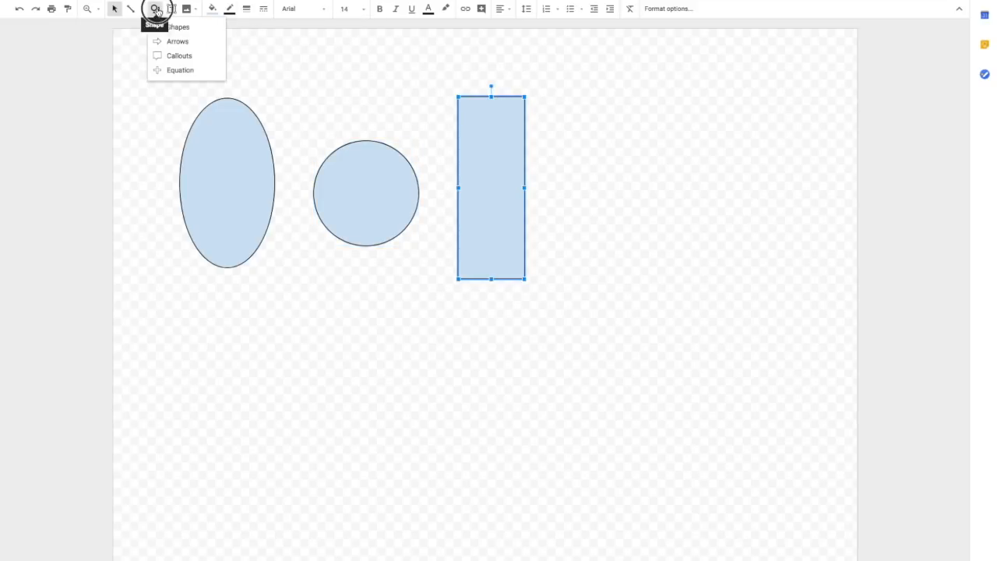
pyautogui.moveTo(215, 28)
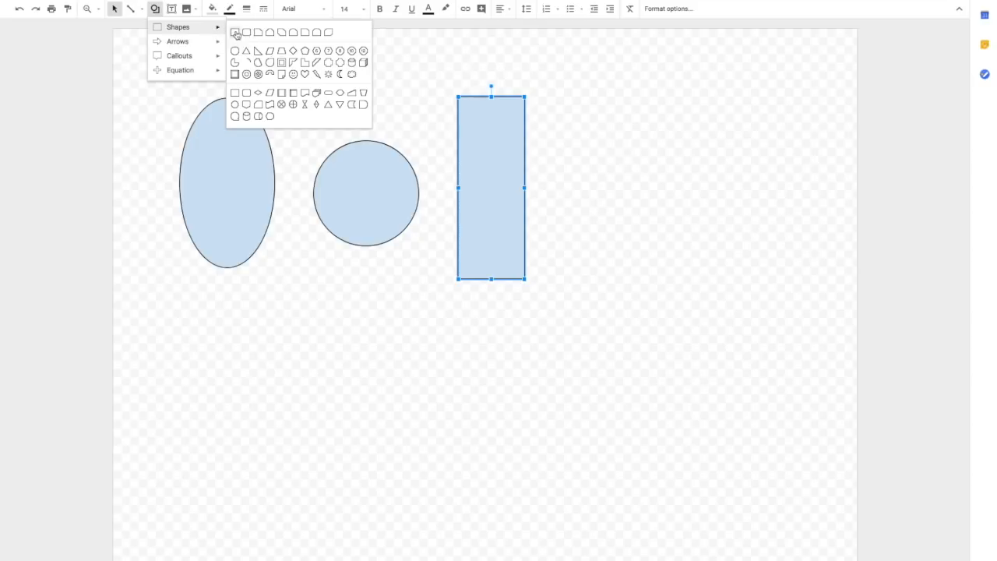
pyautogui.click(235, 33)
pyautogui.moveTo(223, 60); pyautogui.dragTo(481, 317)
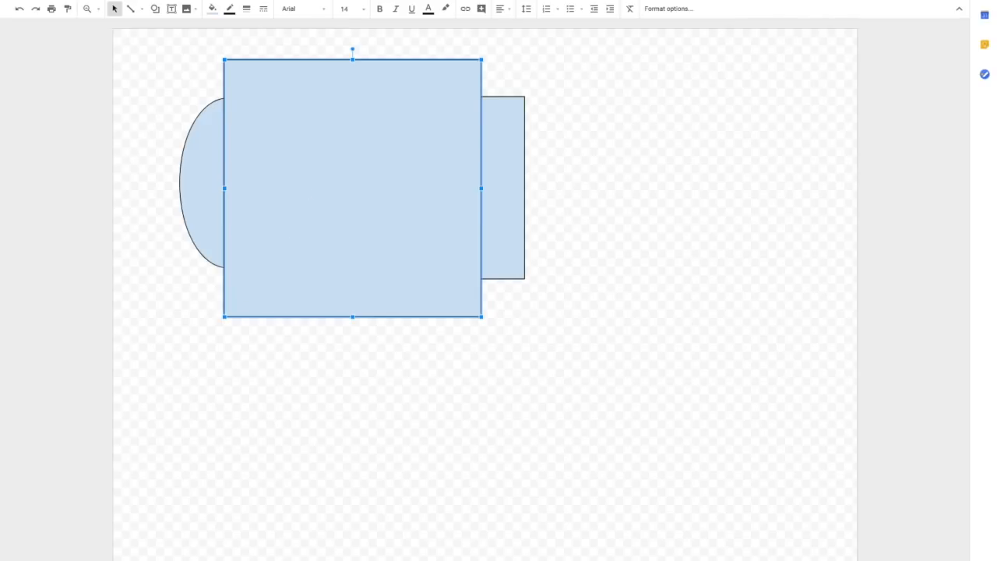
# - Send the large square backward one level, then all the way to the back behind the other shapes, and deselect it
pyautogui.click(177, 2)
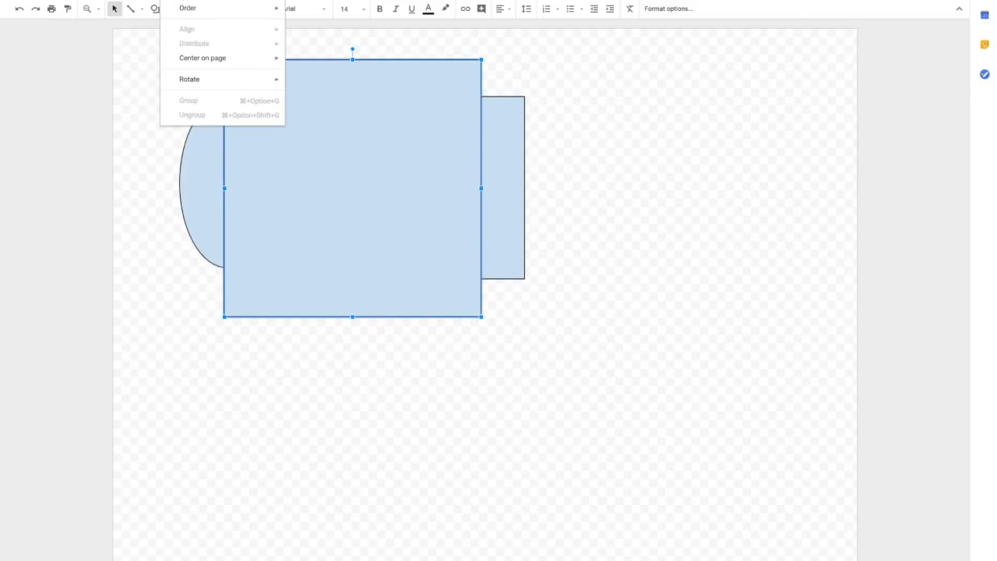
pyautogui.moveTo(192, 11)
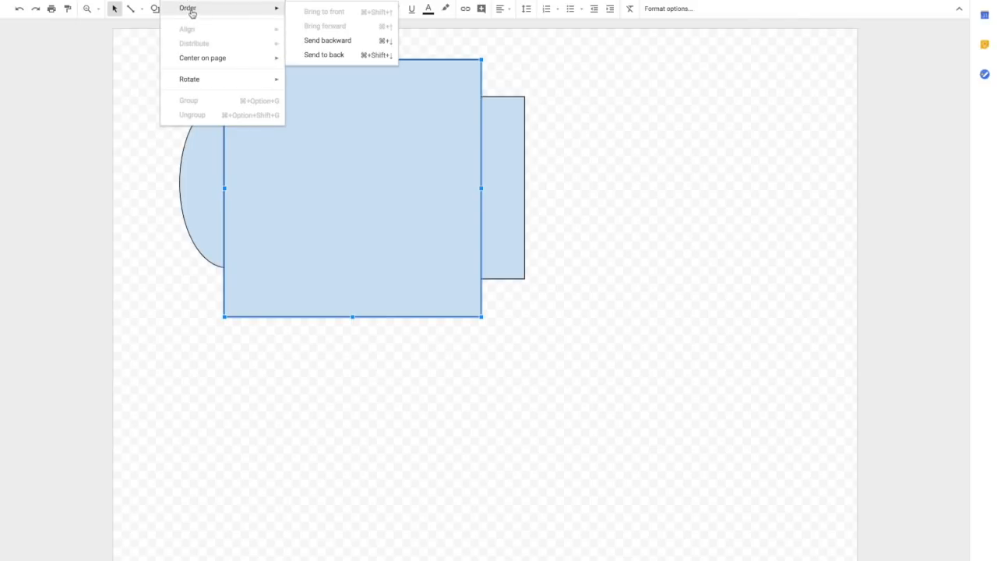
pyautogui.click(340, 43)
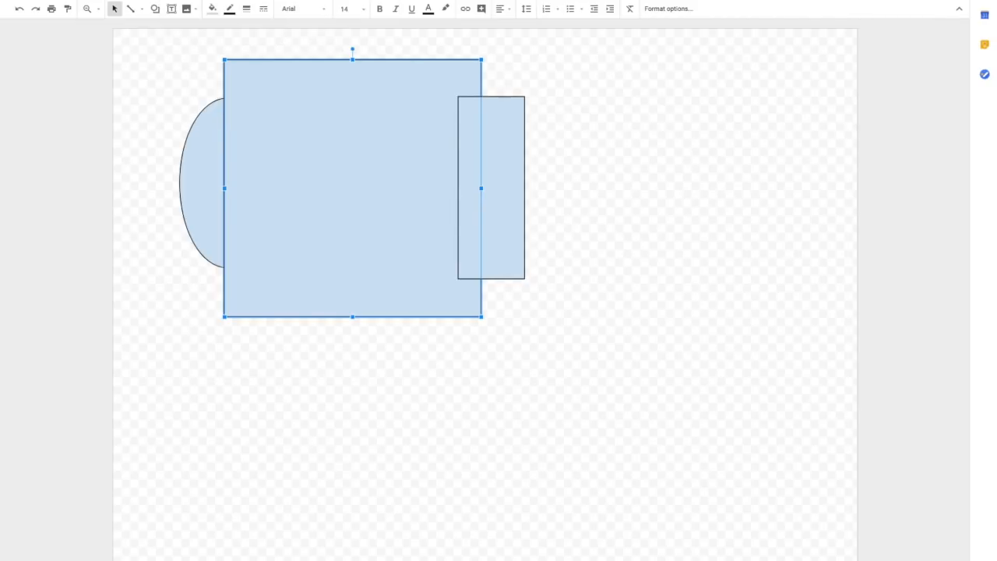
pyautogui.click(183, 0)
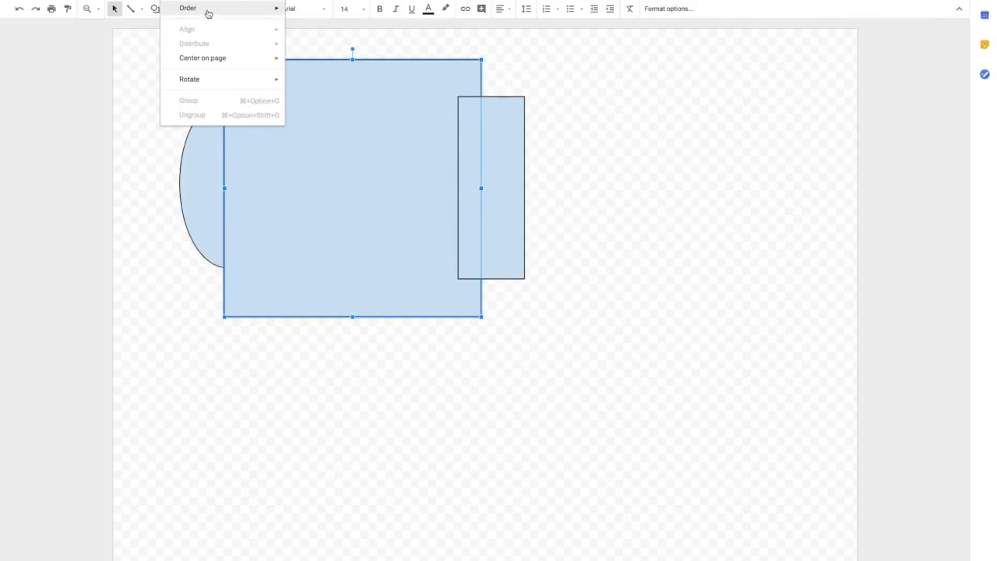
pyautogui.moveTo(264, 12)
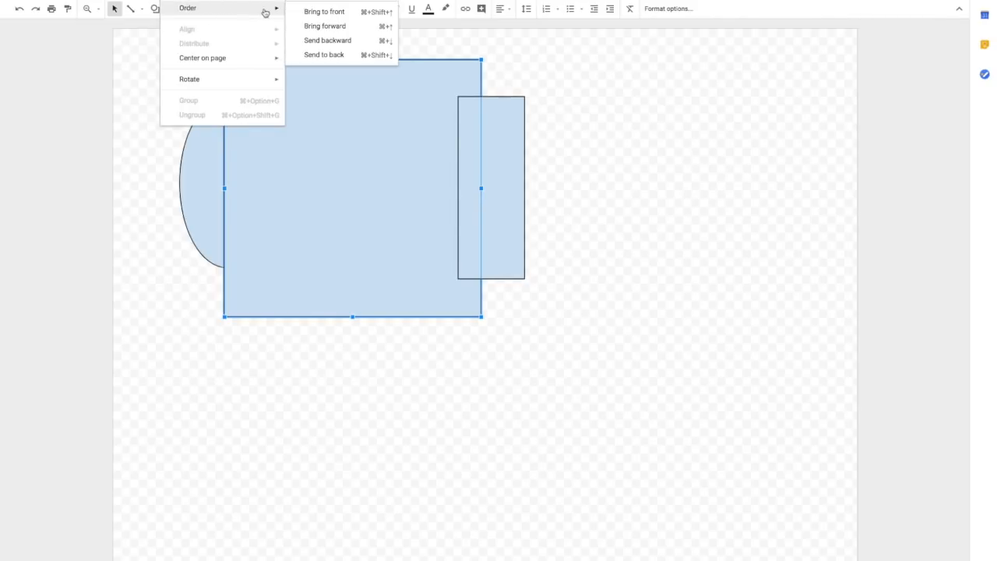
pyautogui.click(342, 55)
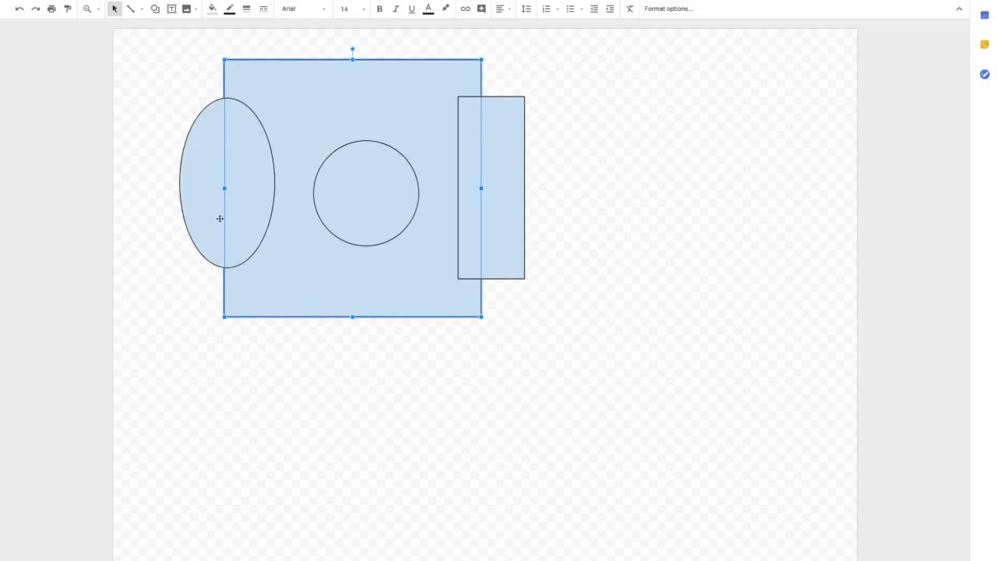
pyautogui.click(228, 332)
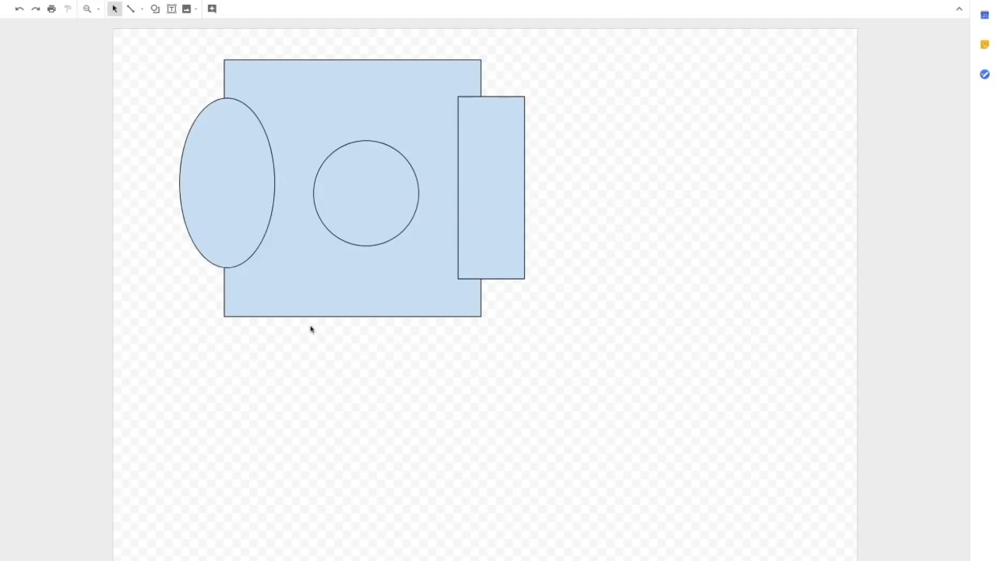
pyautogui.click(156, 9)
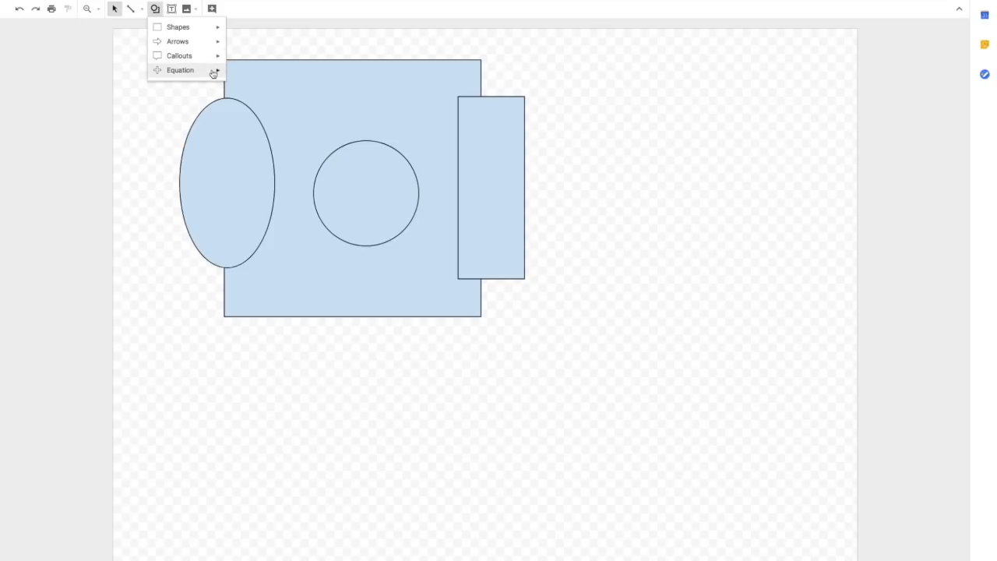
pyautogui.click(155, 10)
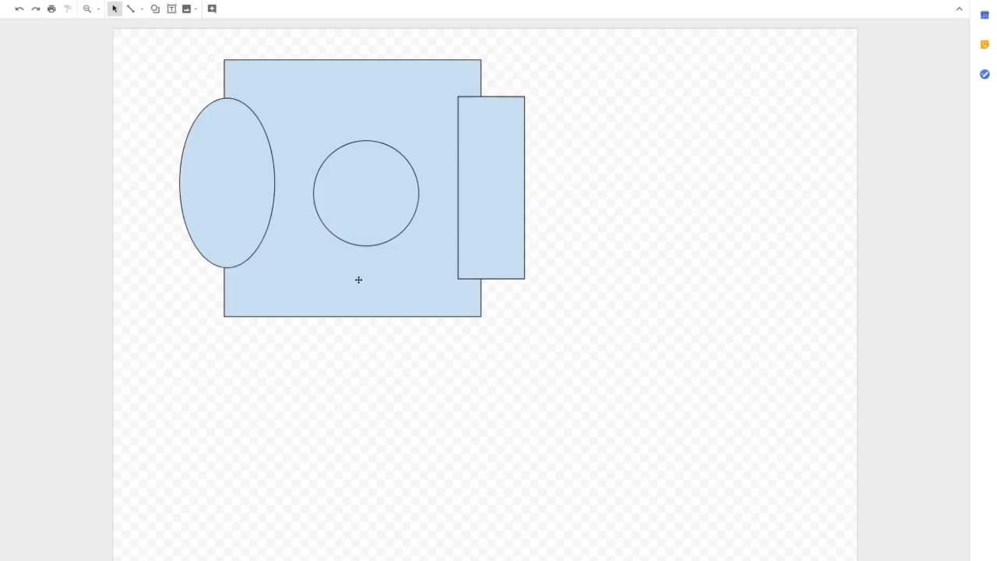
# - Try a solid medium green fill and a light green radial gradient on the large square
pyautogui.click(304, 107)
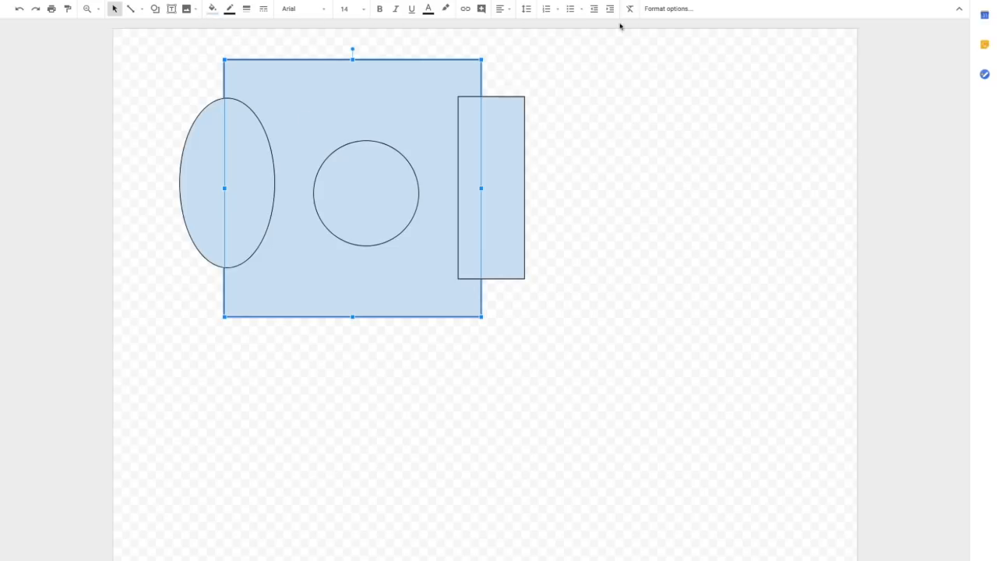
pyautogui.click(212, 10)
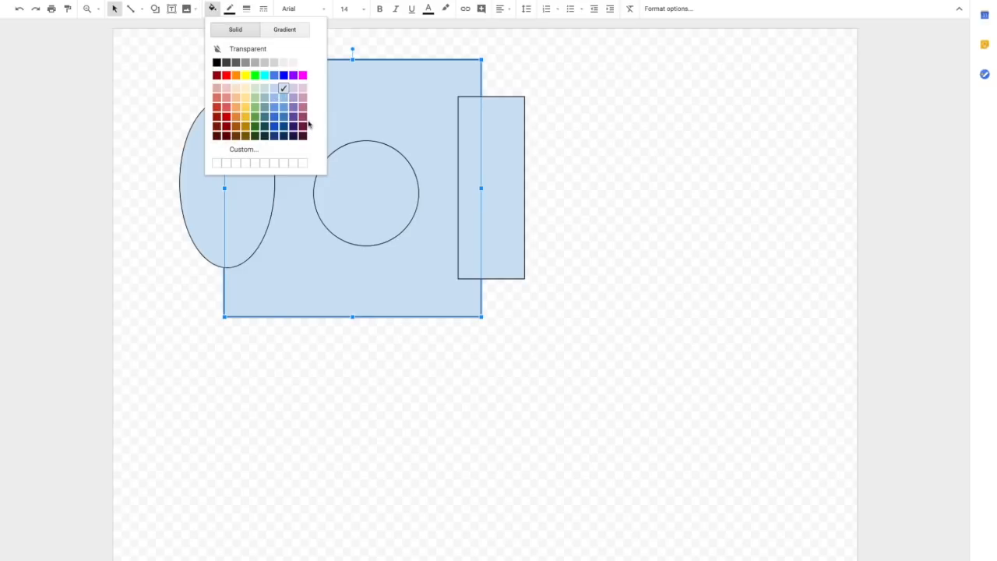
pyautogui.click(254, 107)
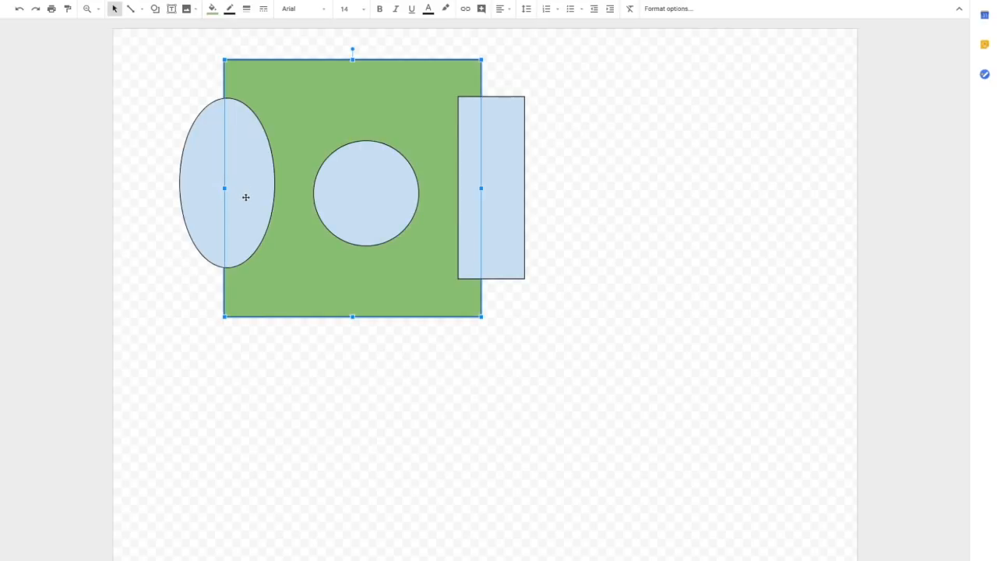
pyautogui.click(212, 10)
pyautogui.click(291, 30)
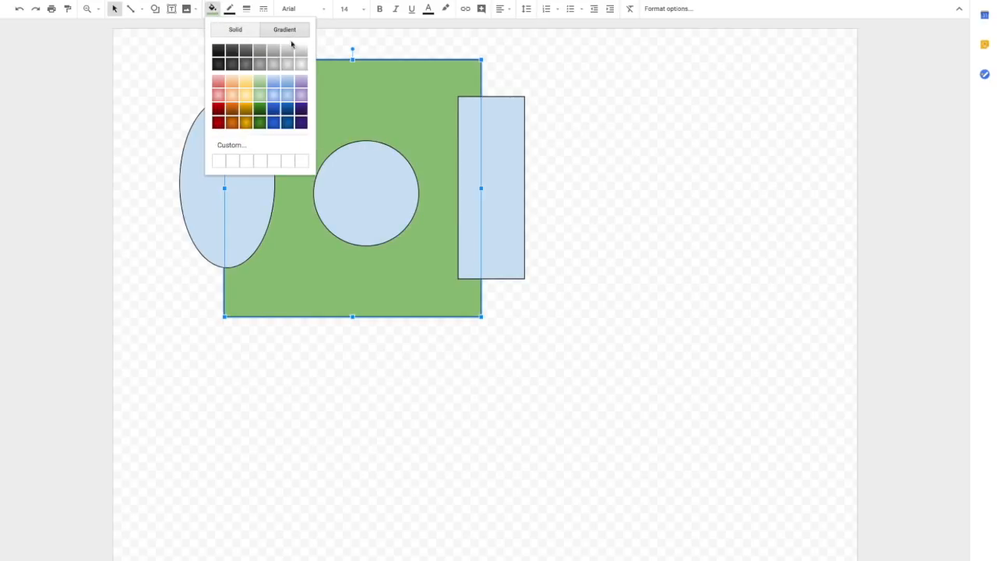
pyautogui.click(261, 100)
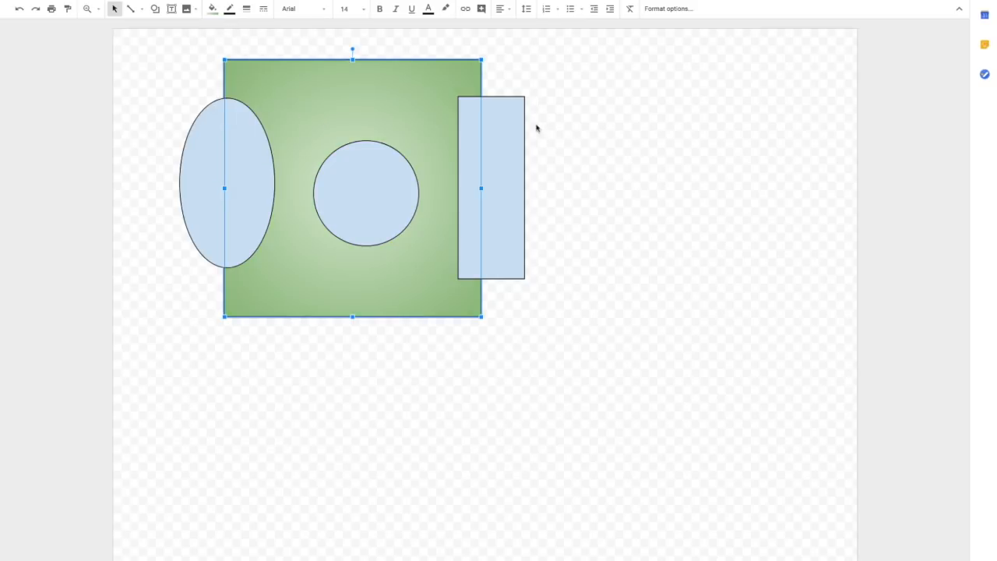
# - Fill the large square with a solid dark green color
pyautogui.click(212, 9)
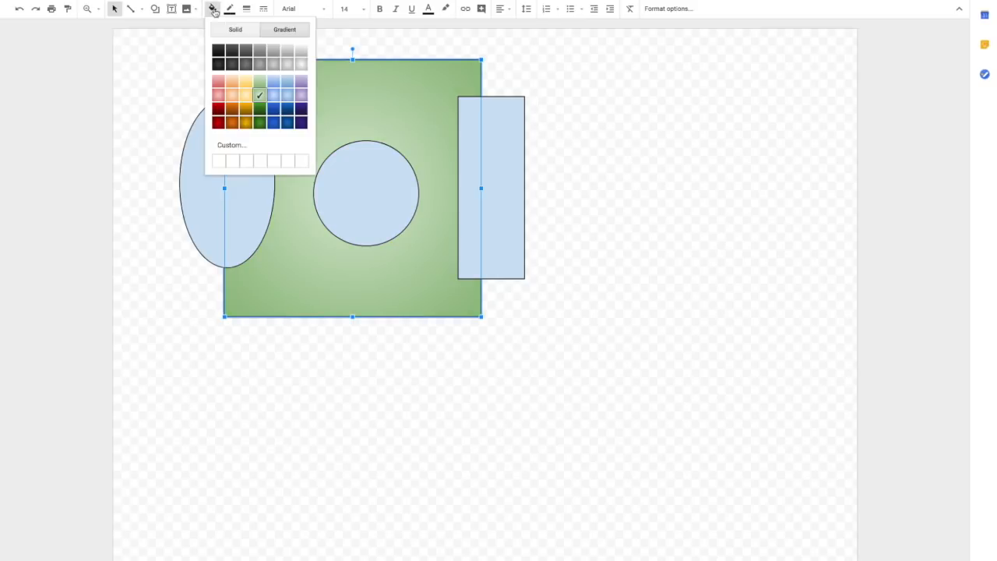
pyautogui.click(236, 31)
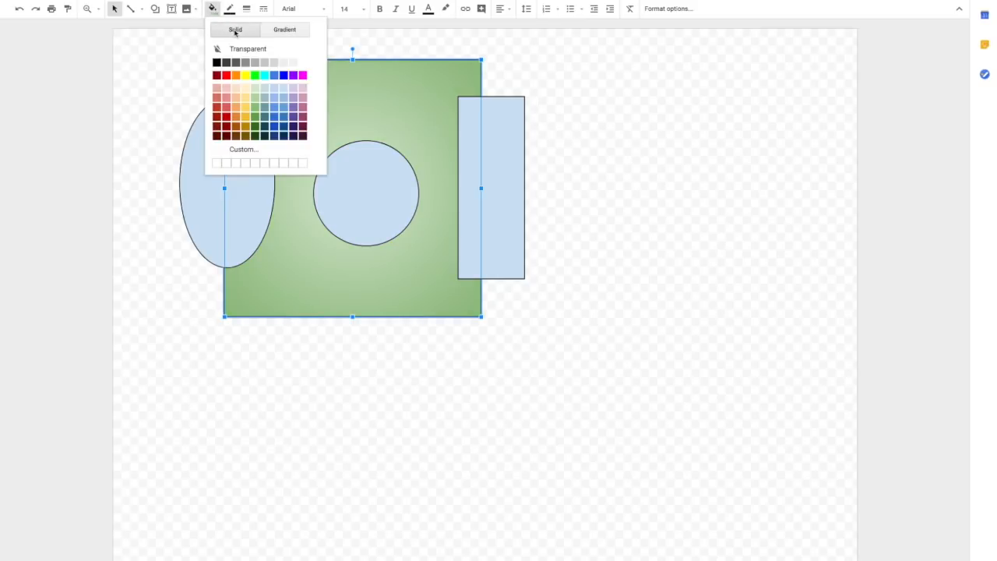
pyautogui.click(254, 131)
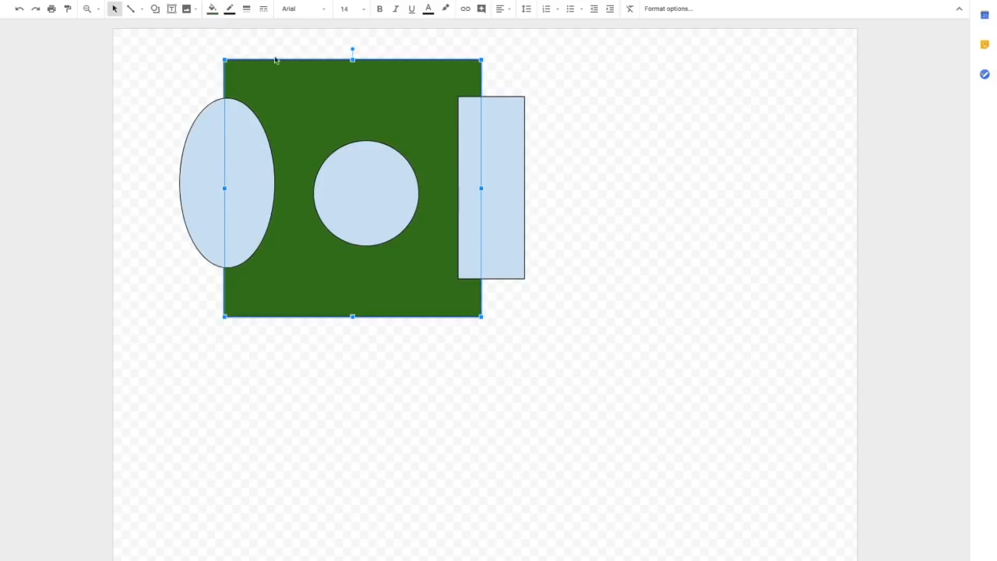
# - Give the large square an 8px border colored bright red
pyautogui.click(247, 10)
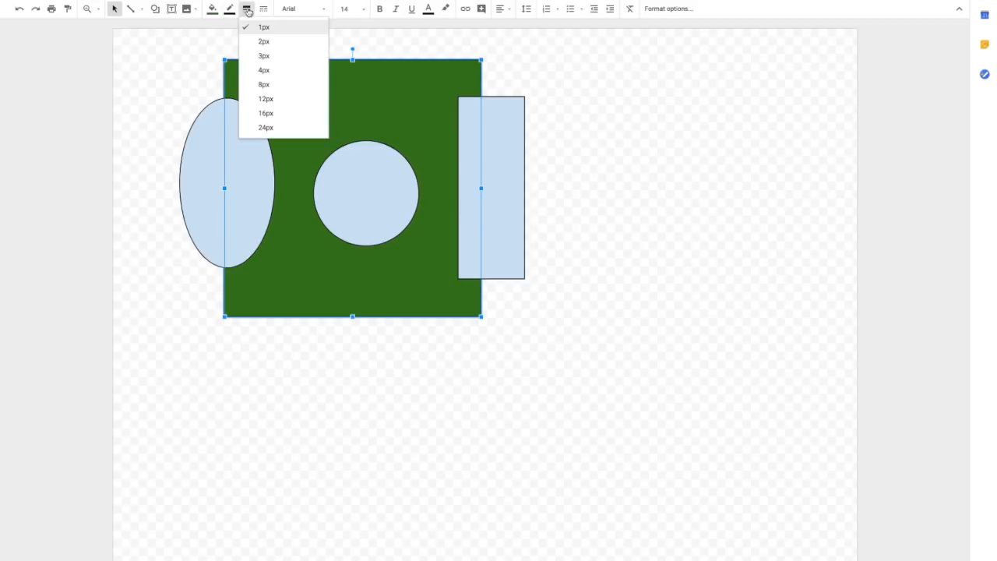
pyautogui.click(275, 87)
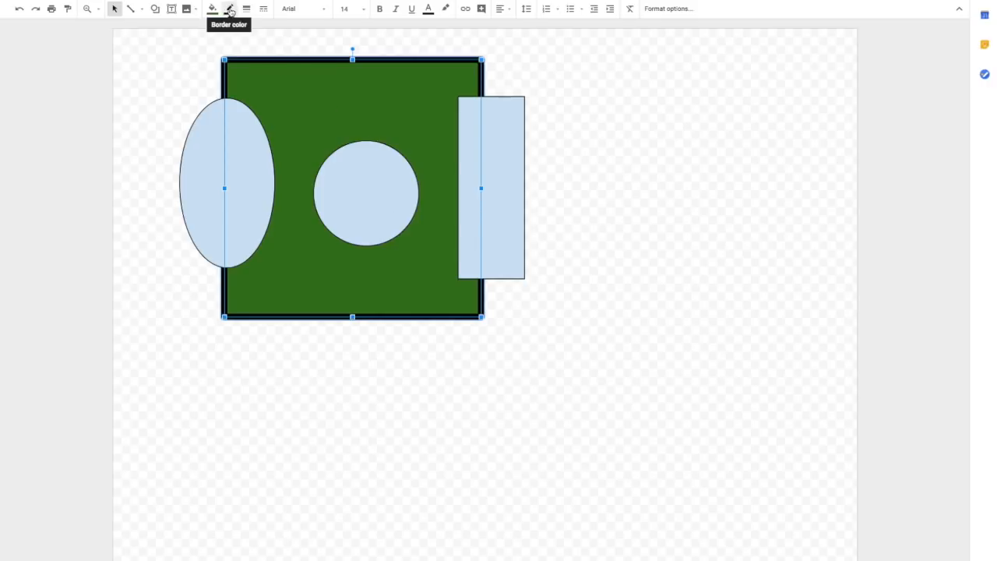
pyautogui.click(230, 9)
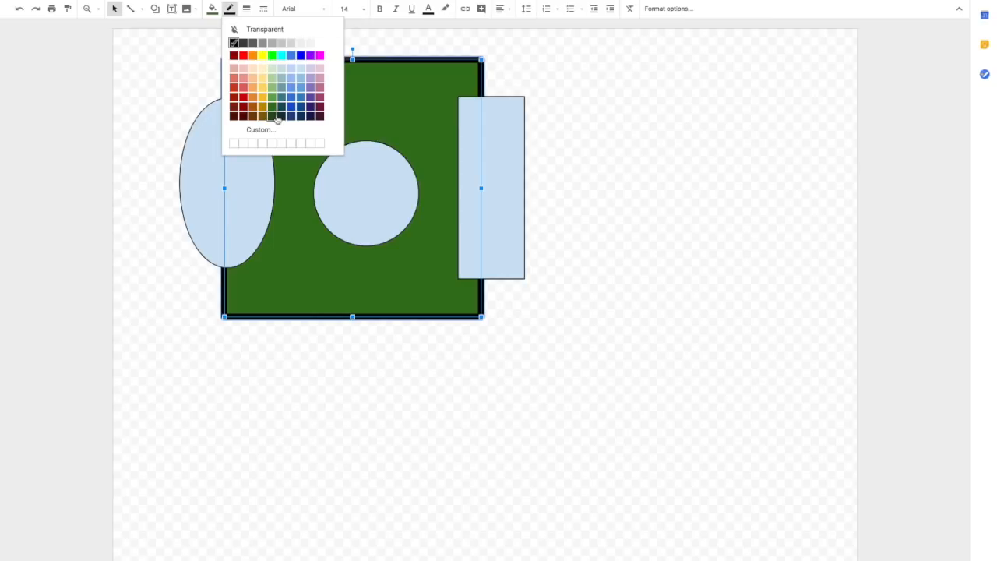
pyautogui.click(243, 56)
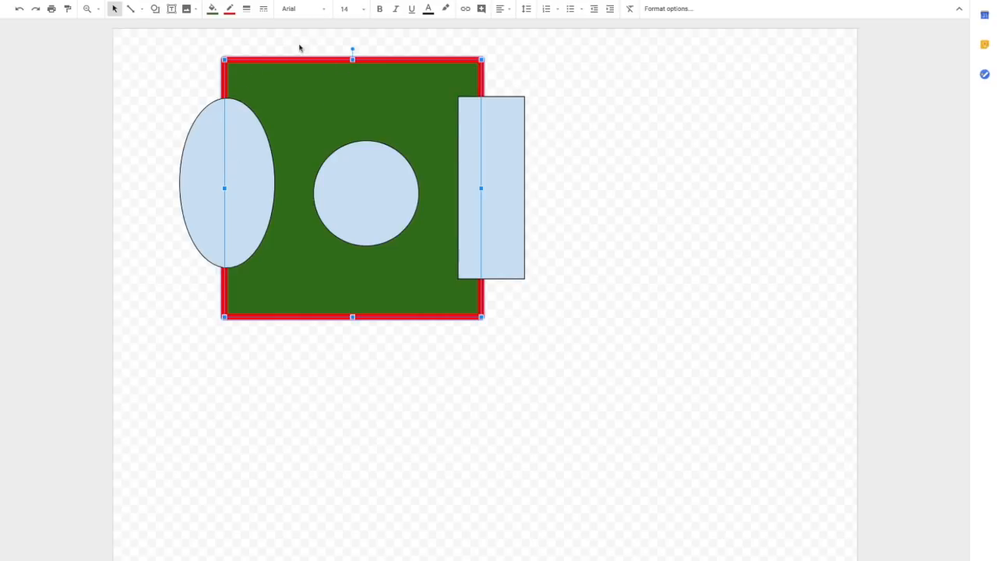
# - Fill the oval on the square's left edge with a solid dark red color
pyautogui.click(245, 177)
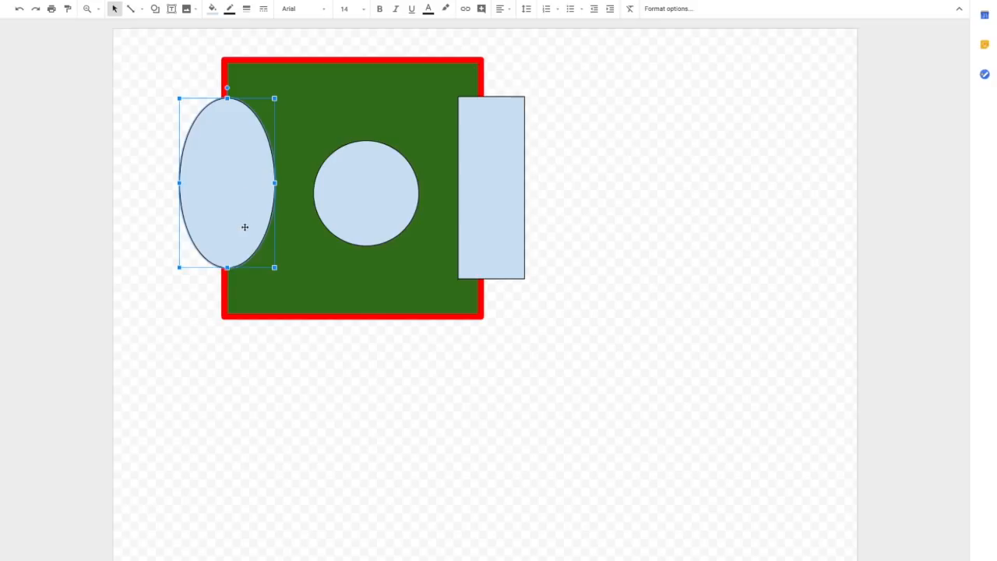
pyautogui.click(212, 8)
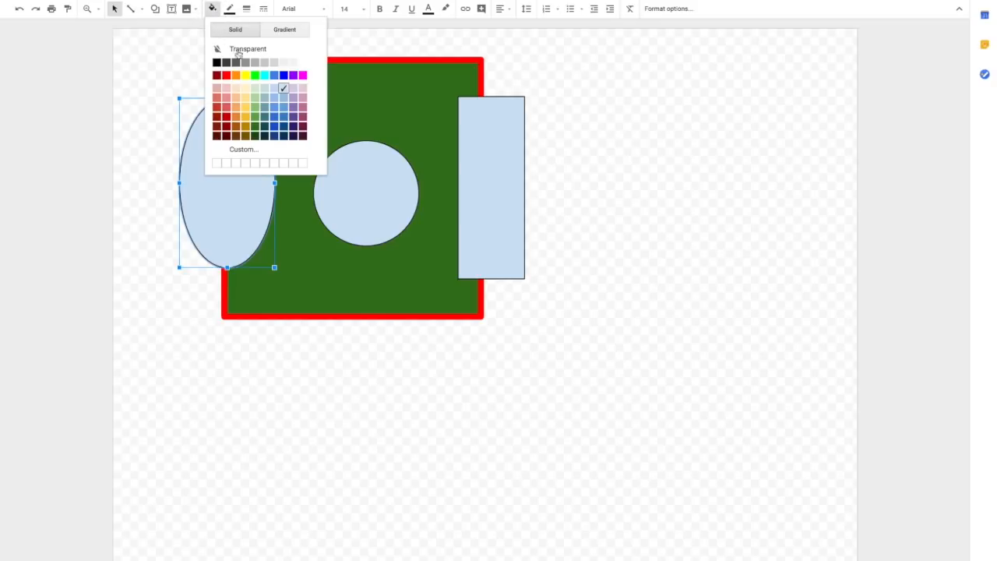
pyautogui.click(226, 116)
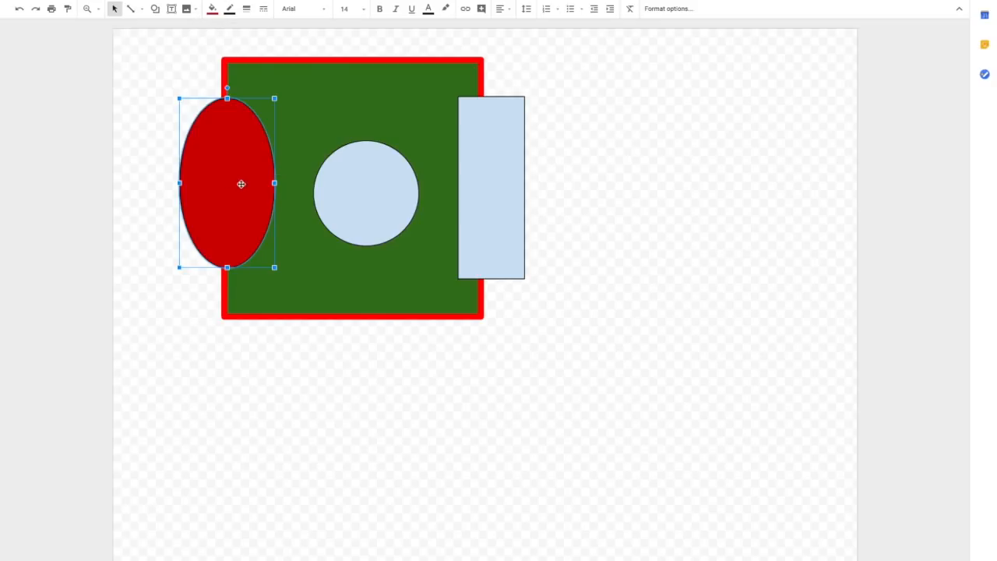
# - Give the red oval an 8px dotted border and deselect it
pyautogui.click(246, 10)
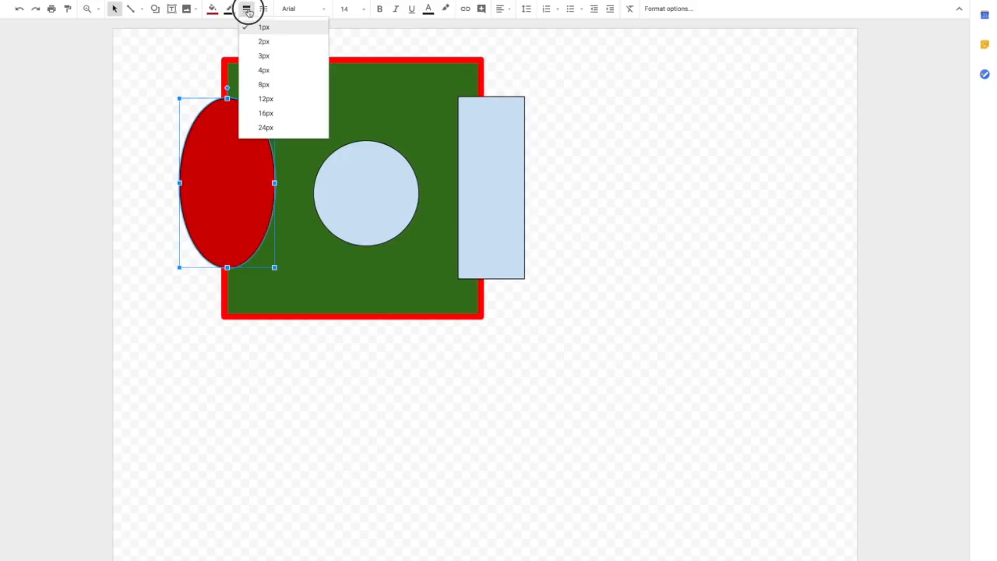
pyautogui.click(264, 84)
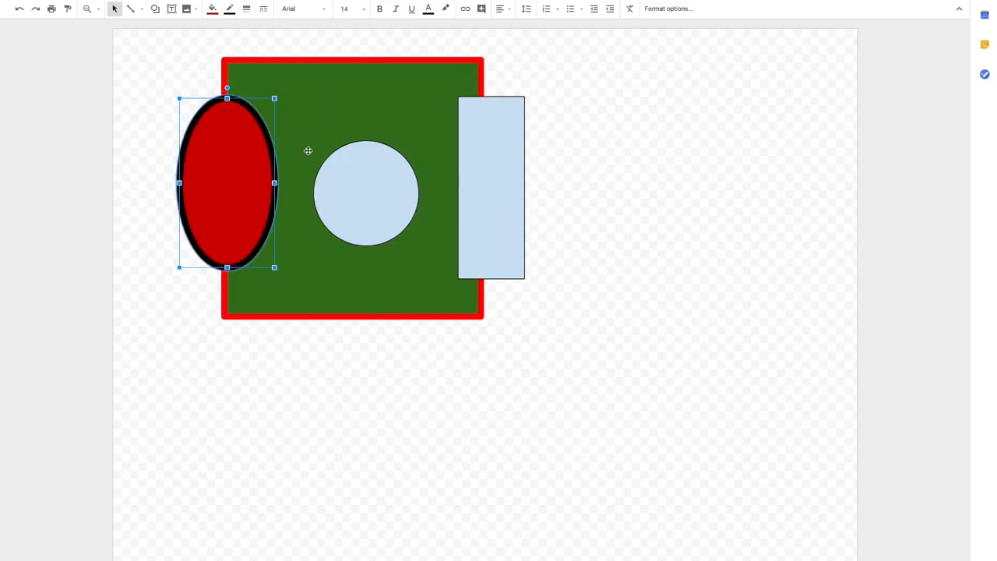
pyautogui.click(264, 10)
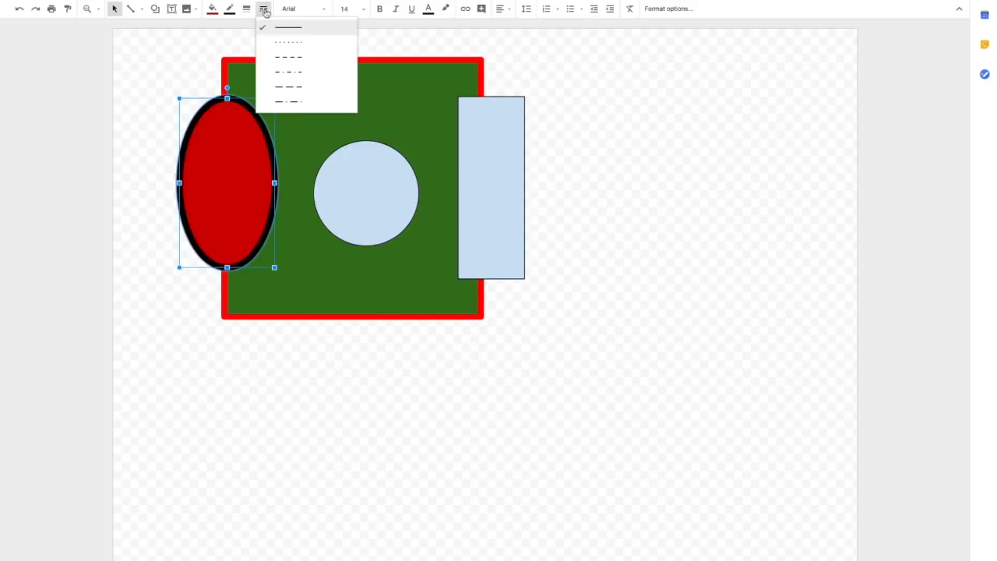
pyautogui.click(289, 41)
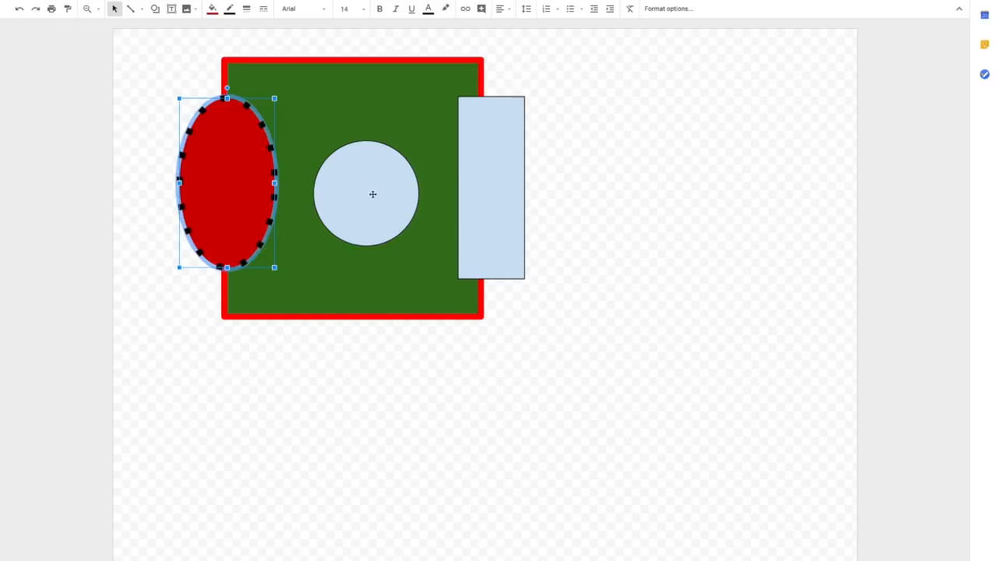
pyautogui.click(142, 223)
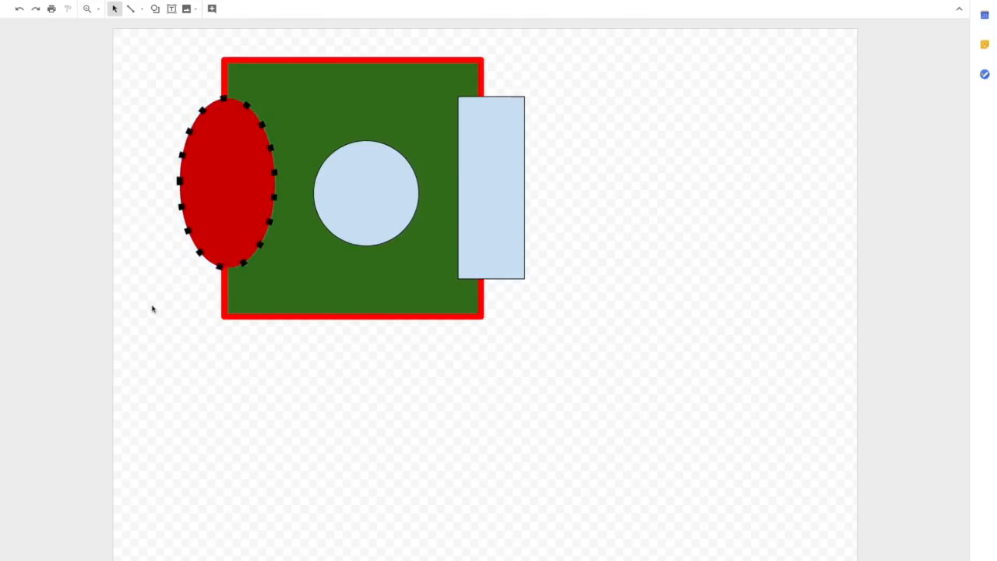
# - Fill the circle in the middle of the square with solid yellow and give it a long-dash border
pyautogui.click(363, 193)
pyautogui.click(213, 8)
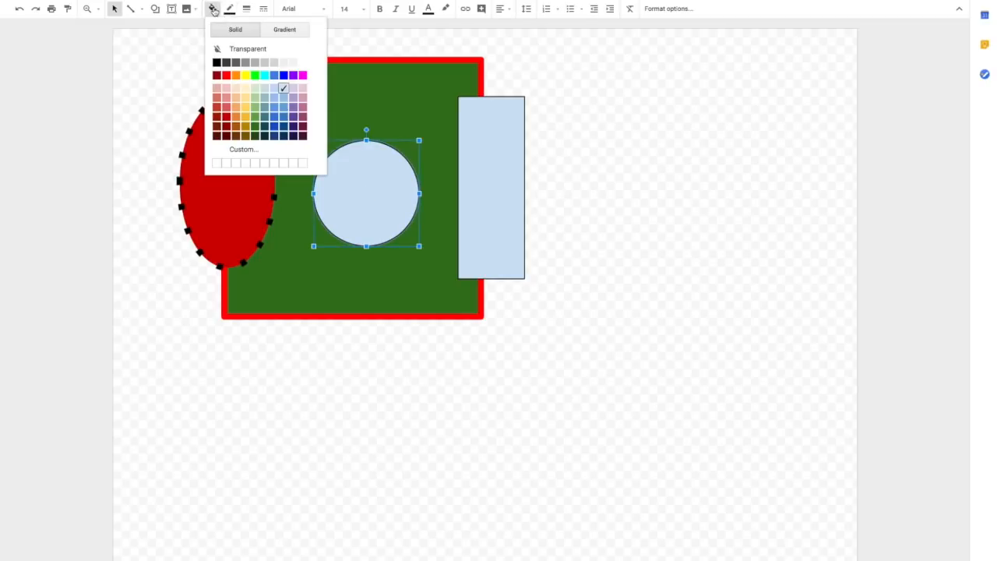
pyautogui.click(246, 75)
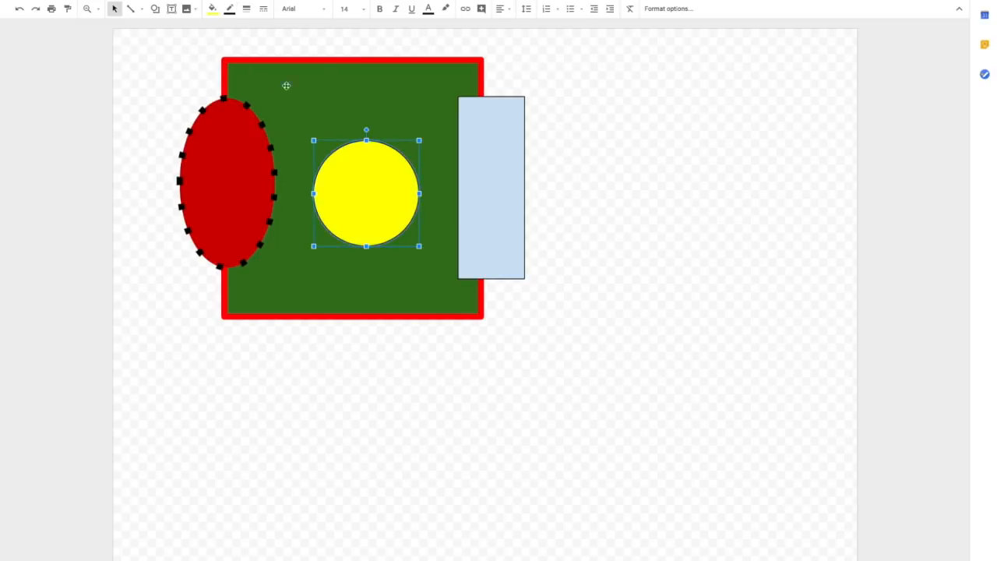
pyautogui.click(263, 8)
pyautogui.click(280, 87)
# - Fill the tall rectangle on the square's right edge with solid dark blue and deselect it
pyautogui.click(491, 172)
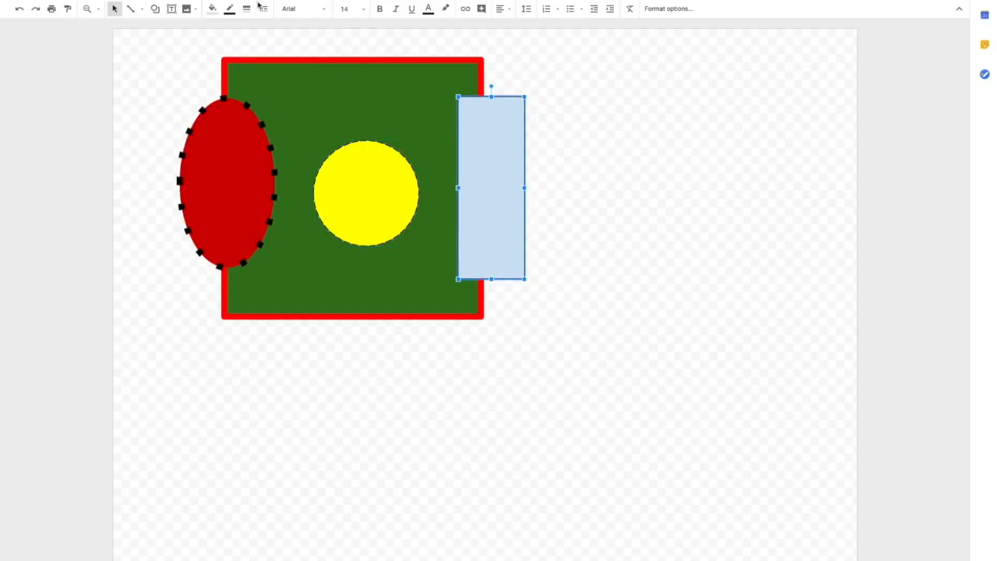
pyautogui.click(213, 8)
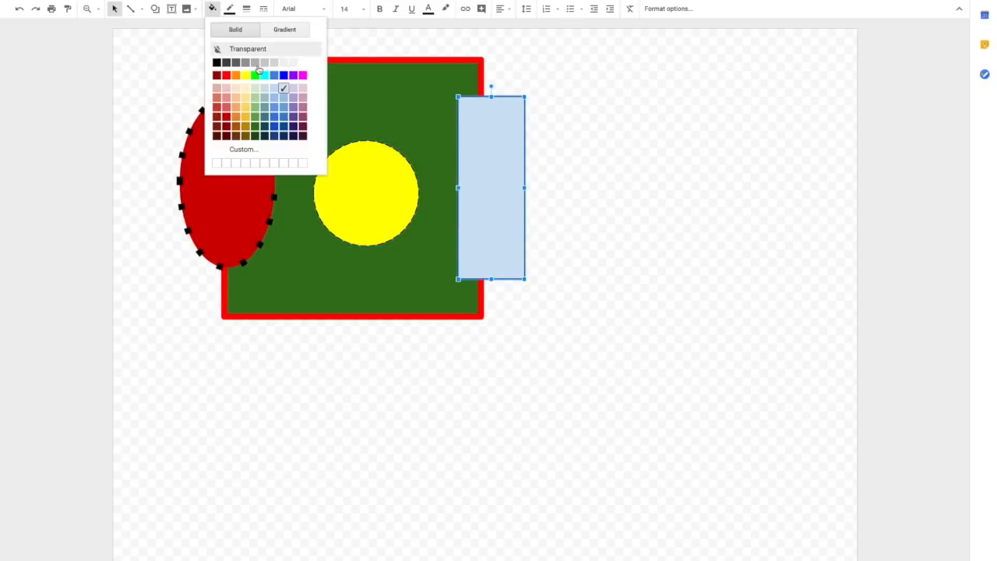
pyautogui.click(274, 126)
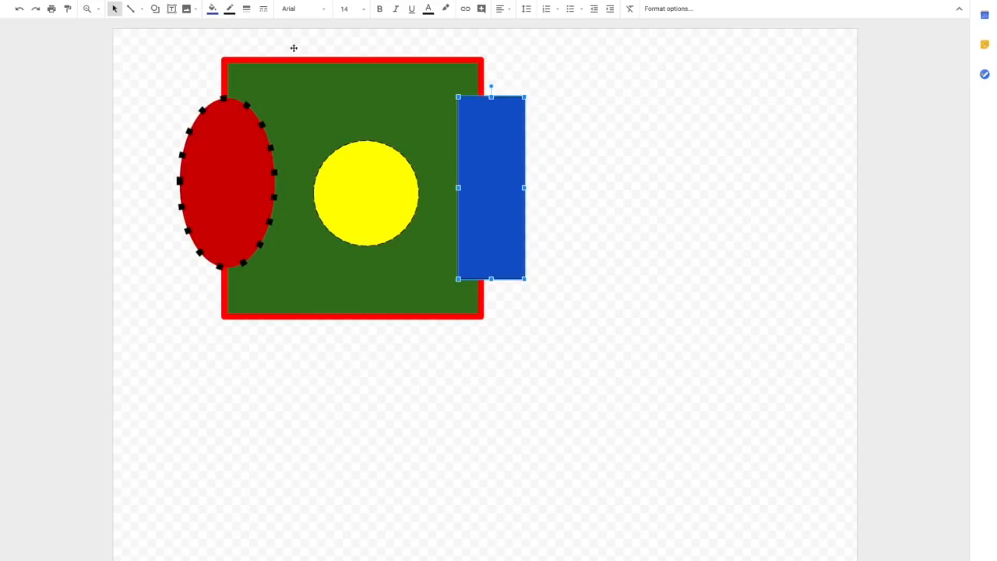
pyautogui.click(539, 141)
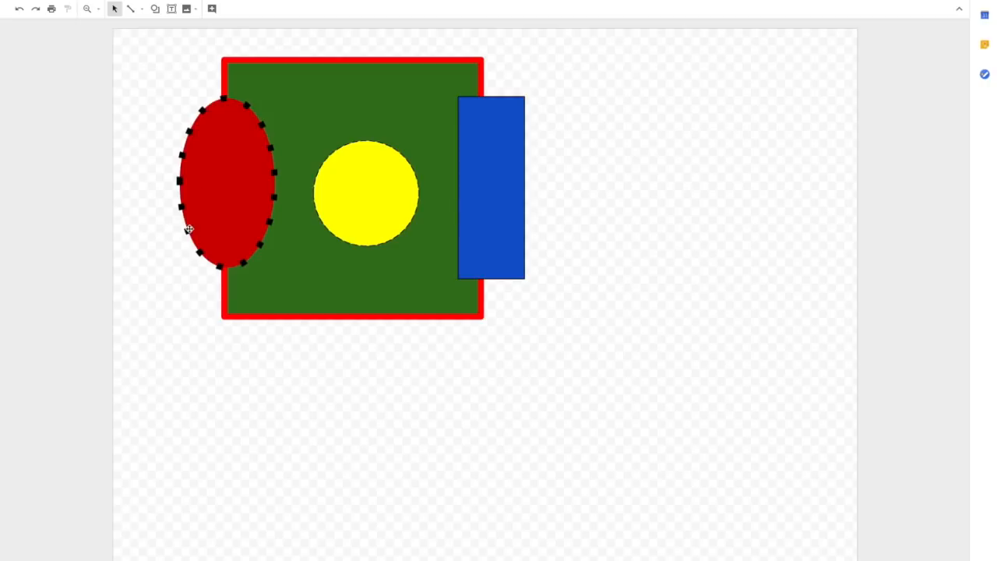
# - Draw a straight vertical line to the right of the blue rectangle, about as long as the rectangle is tall
pyautogui.click(141, 10)
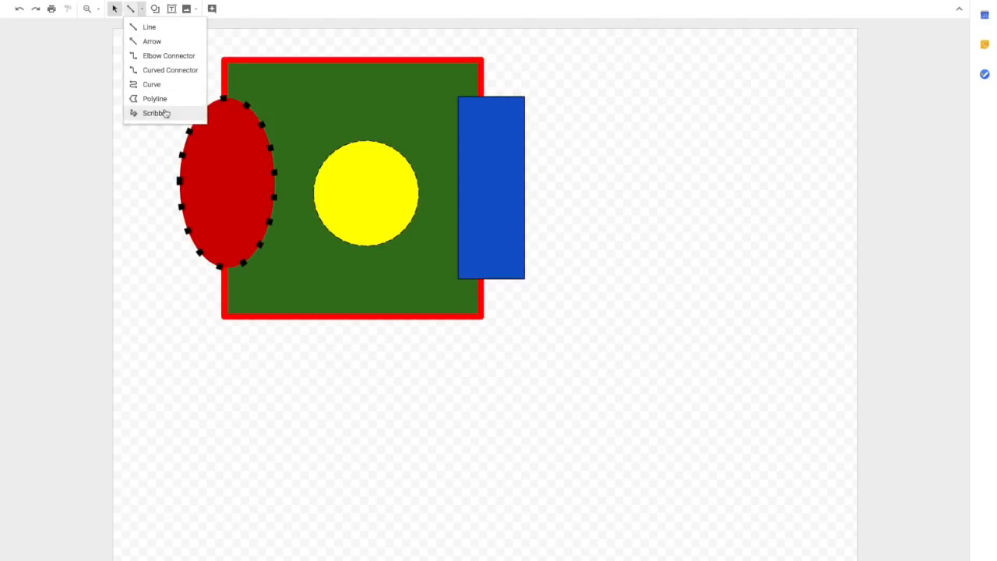
pyautogui.click(147, 27)
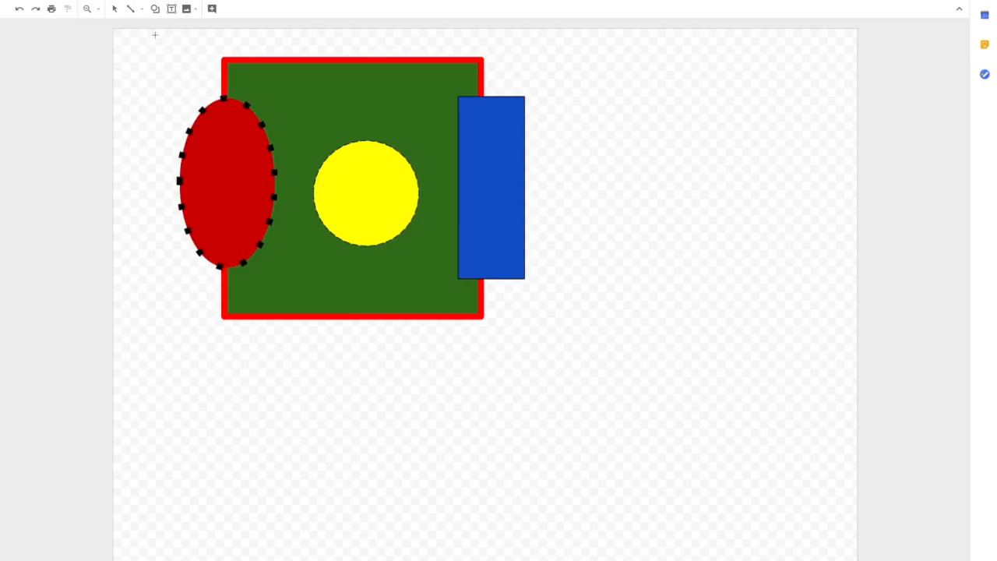
pyautogui.moveTo(569, 69); pyautogui.dragTo(577, 248)
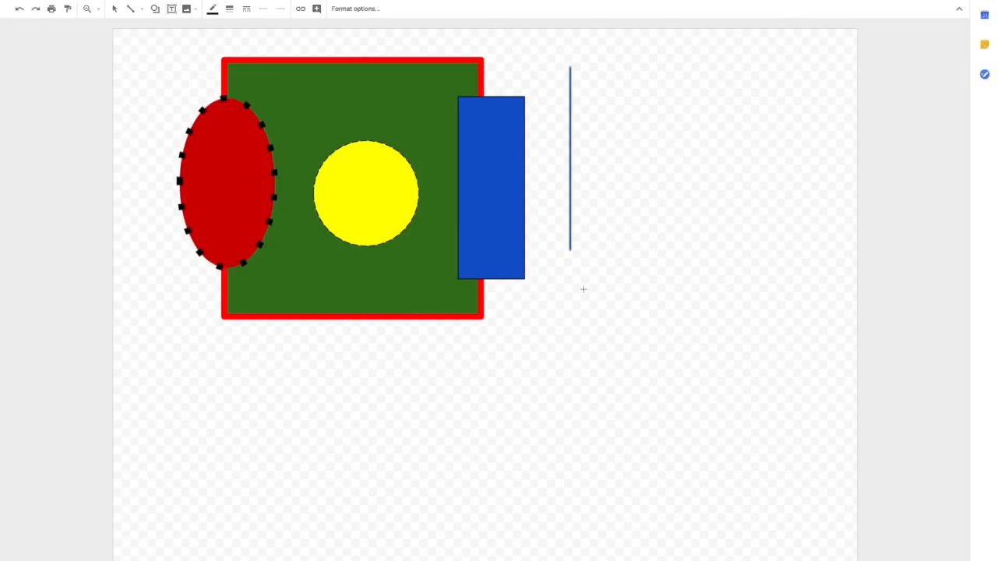
# - Try a 12px weight and a dotted style on the vertical line
pyautogui.click(229, 8)
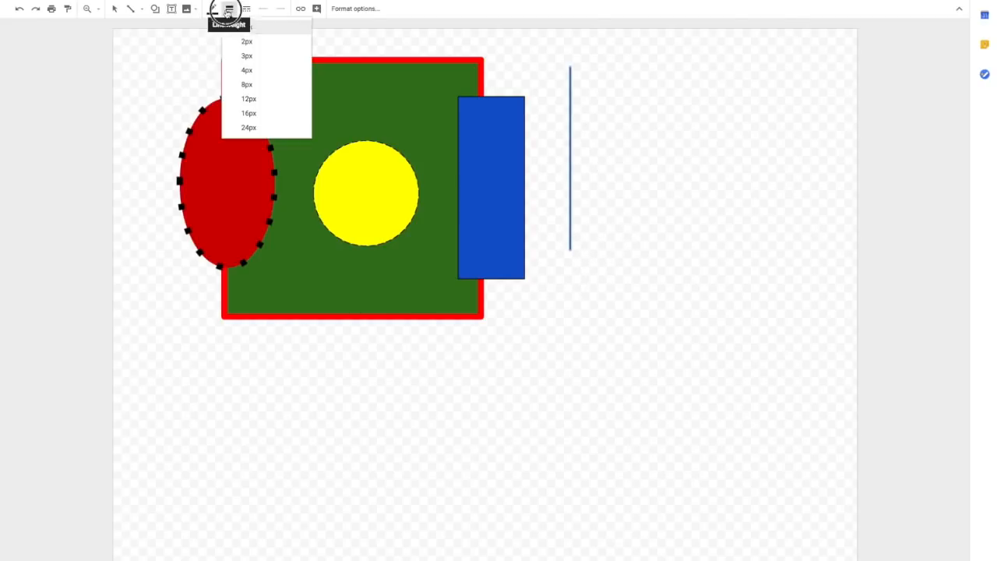
pyautogui.click(255, 99)
pyautogui.click(246, 8)
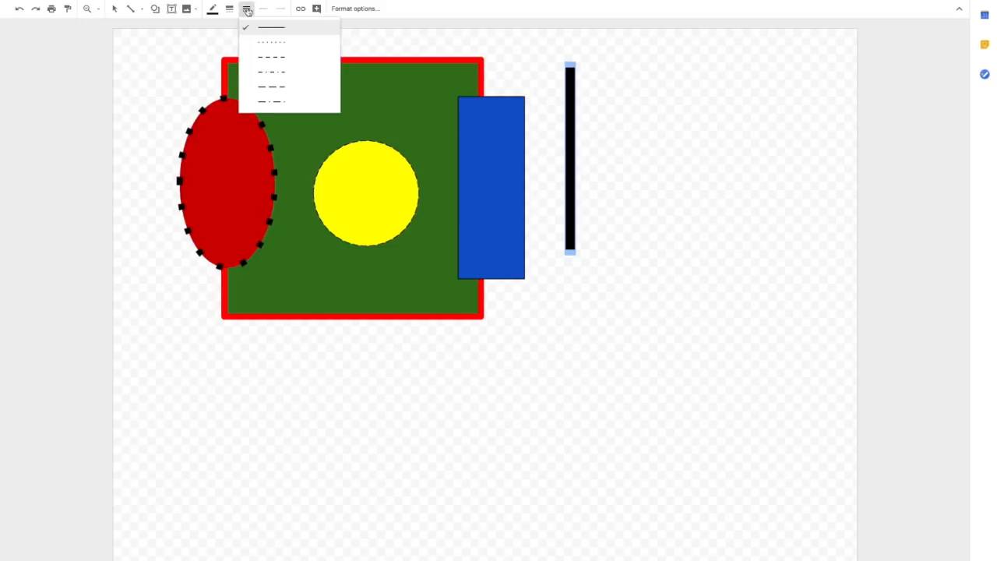
pyautogui.click(278, 45)
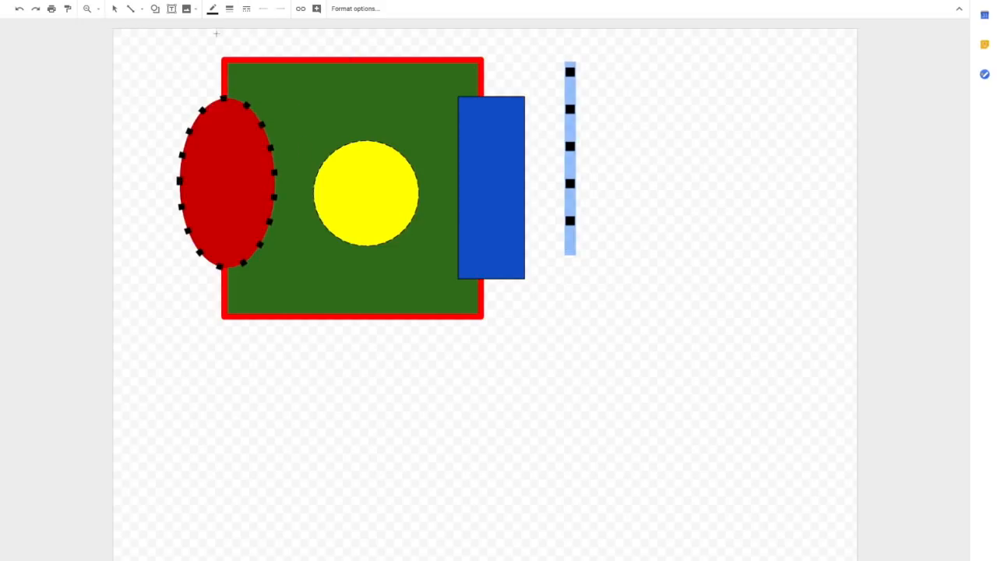
# - Change the vertical line to the short-dash style and set its weight to 4px
pyautogui.click(262, 8)
pyautogui.click(258, 11)
pyautogui.click(259, 11)
pyautogui.click(272, 54)
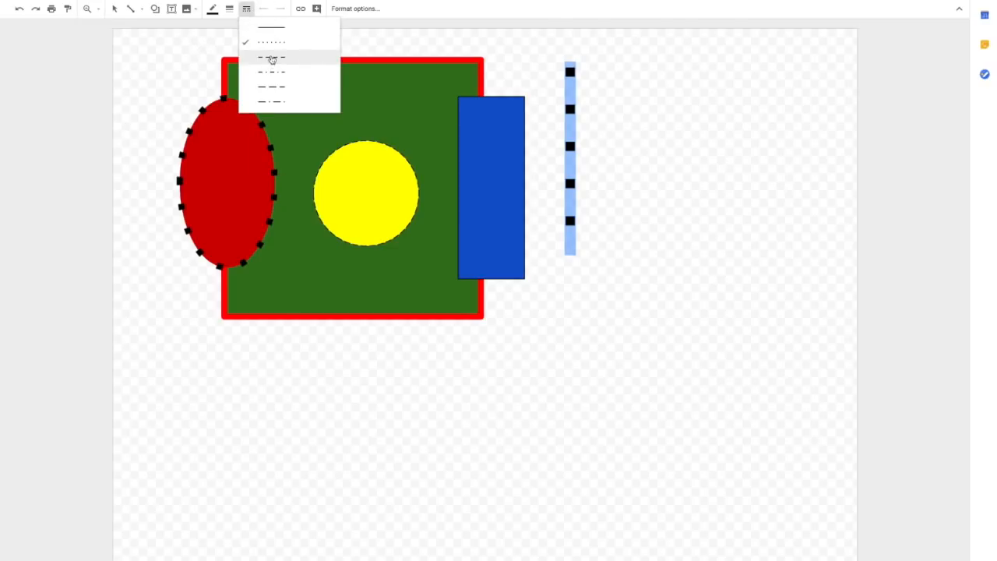
pyautogui.click(230, 9)
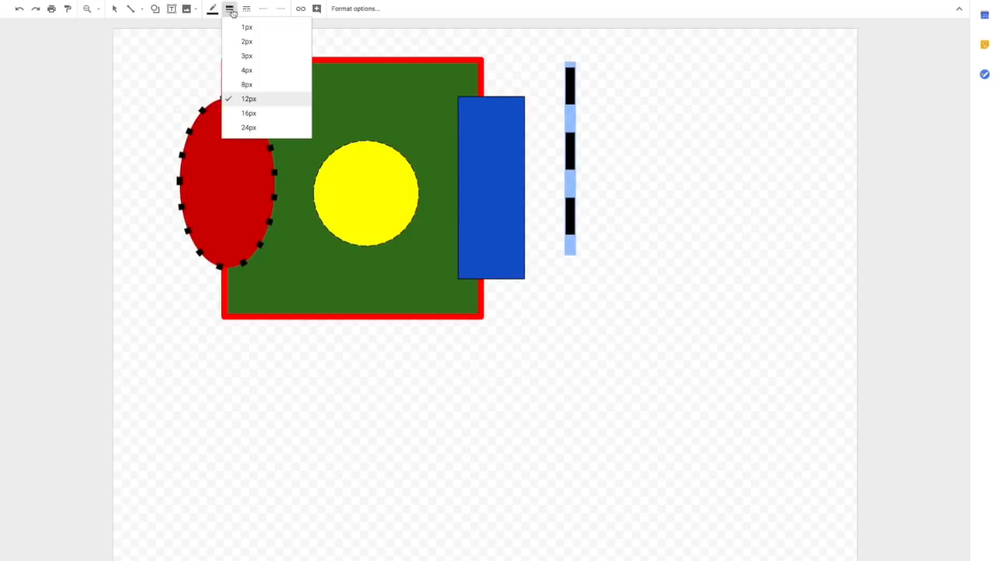
pyautogui.click(248, 84)
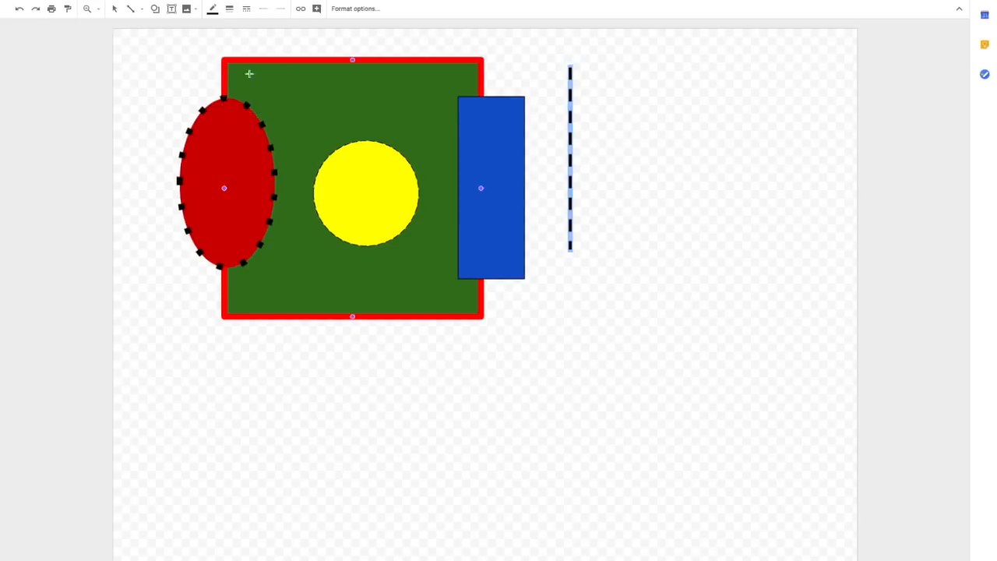
# - Give the dashed line a filled circle at its start and a filled arrowhead at its end
pyautogui.click(265, 11)
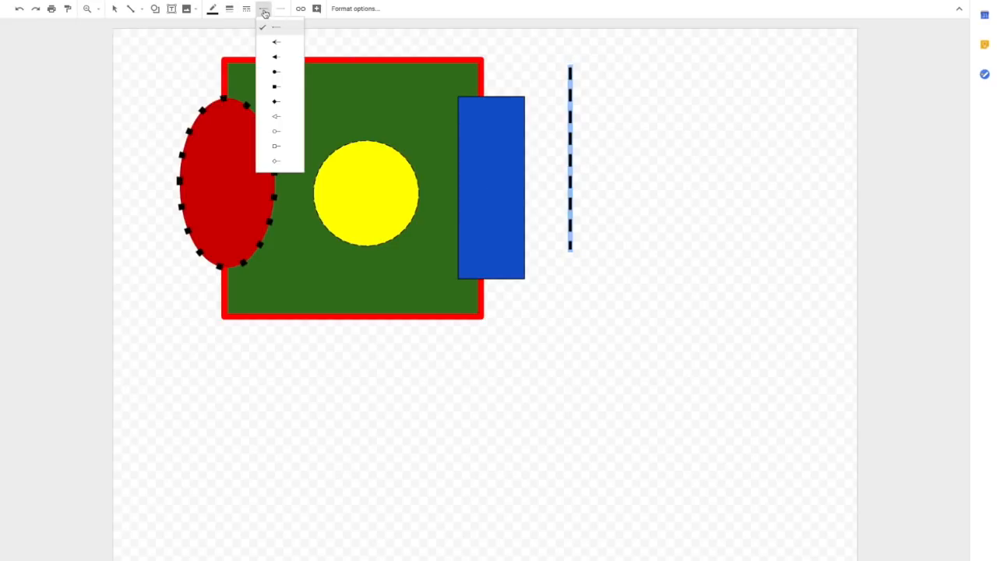
pyautogui.click(274, 72)
pyautogui.click(297, 9)
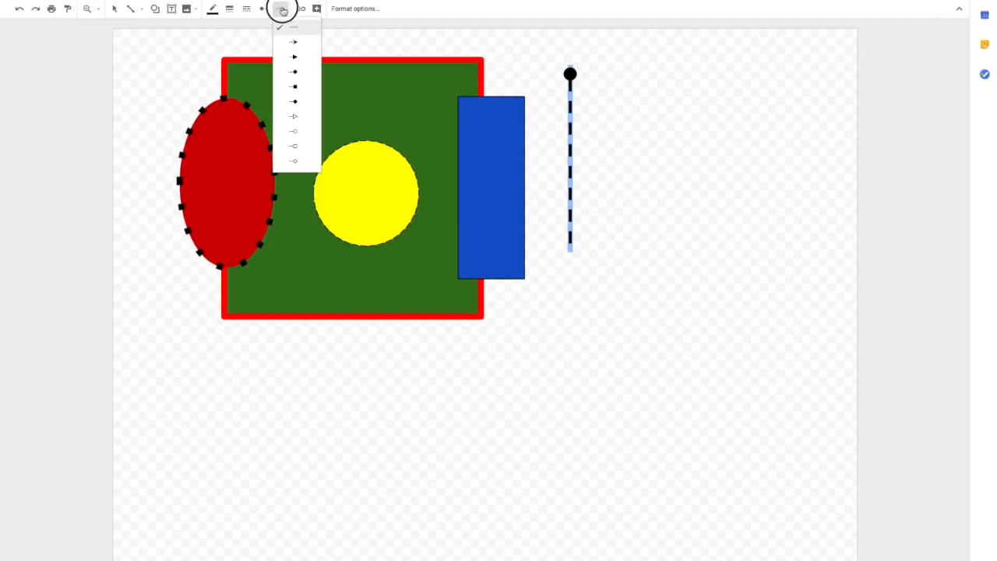
pyautogui.click(299, 59)
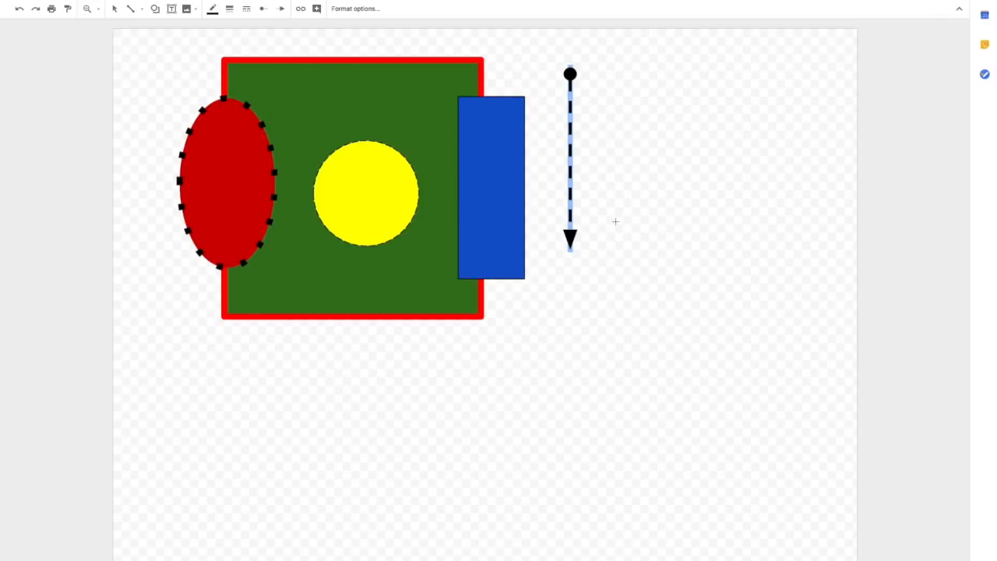
# - Move the arrowhead end of the dashed line to the center of the yellow circle and deselect the line
pyautogui.click(114, 8)
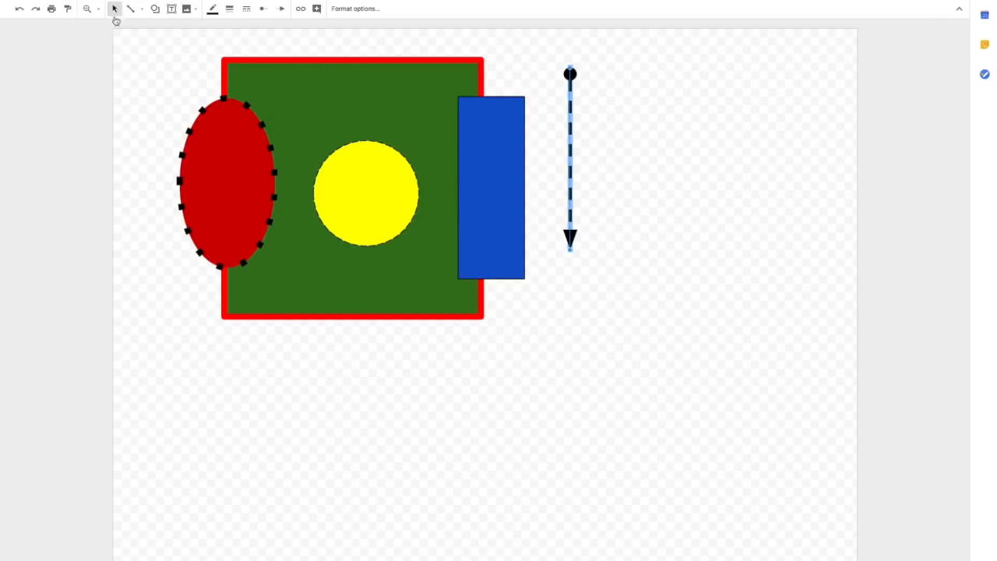
pyautogui.moveTo(572, 255); pyautogui.dragTo(367, 194)
pyautogui.click(577, 247)
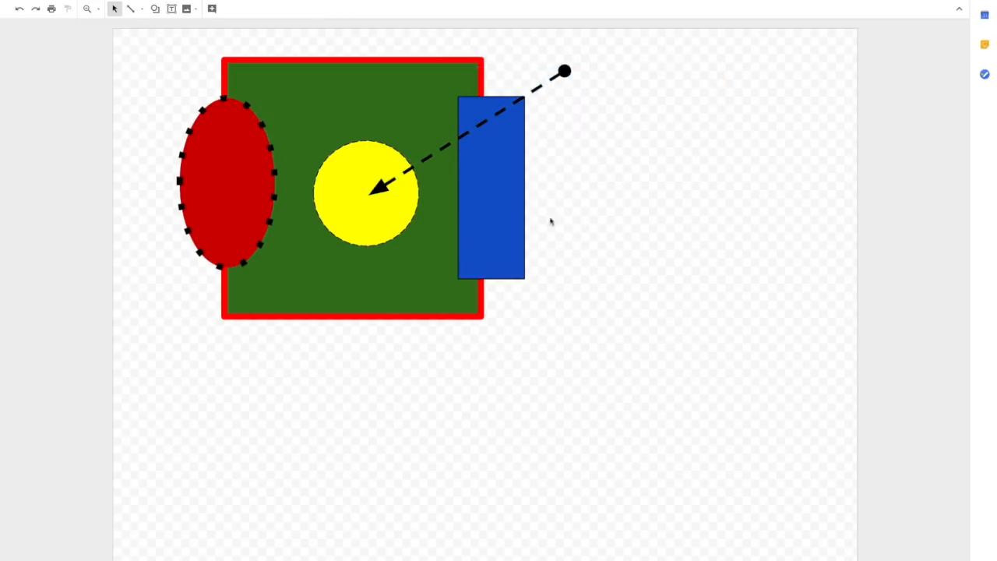
# - Draw an arrow from below the red oval up to the center of the yellow circle
pyautogui.click(141, 8)
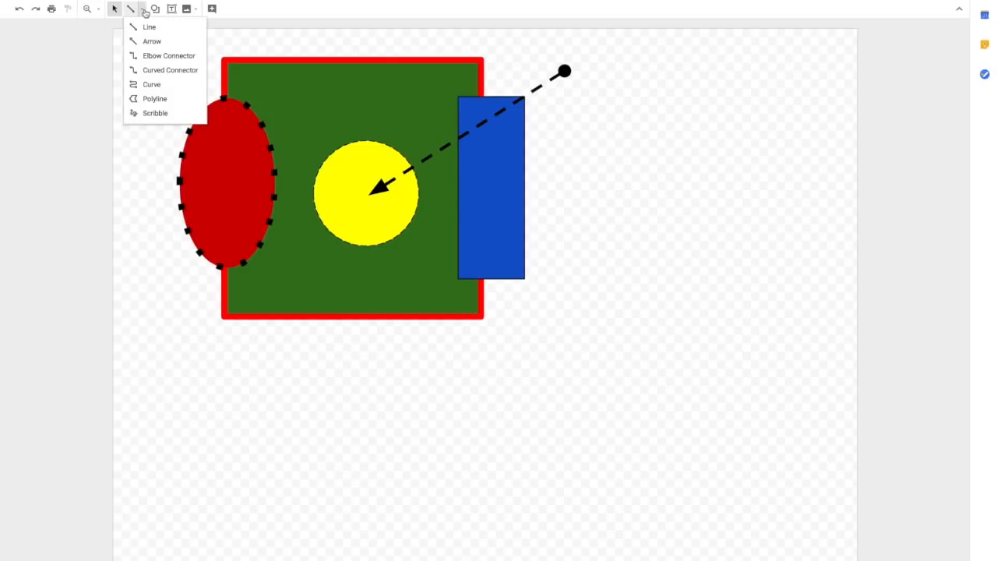
pyautogui.click(152, 42)
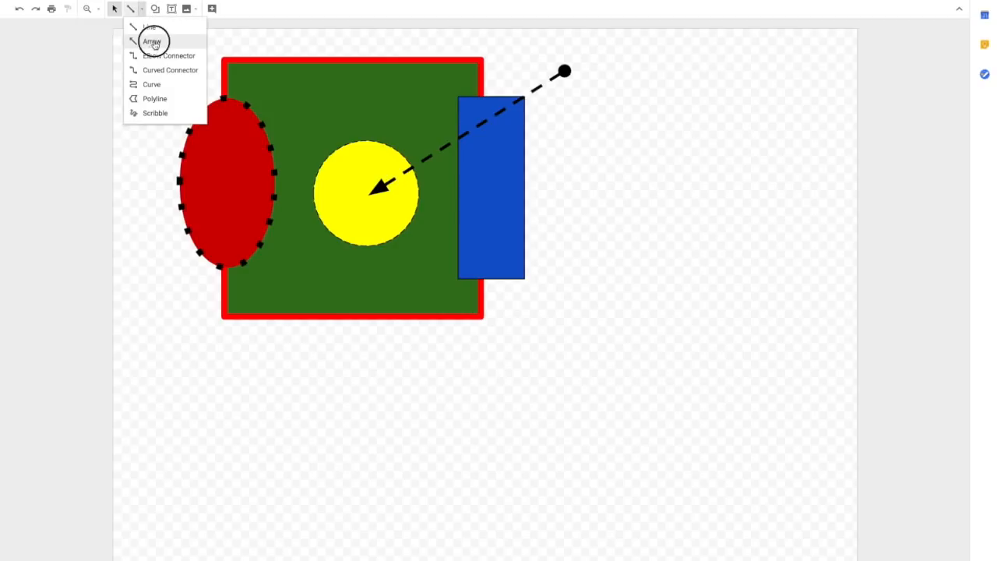
pyautogui.moveTo(179, 337); pyautogui.dragTo(360, 202)
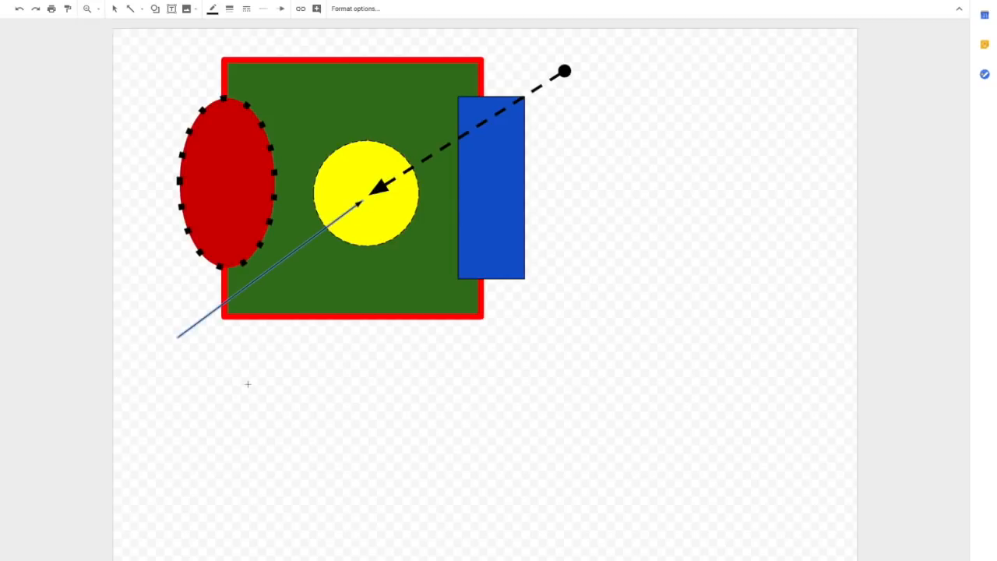
# - Draw an open, winding S-like curve with the Curve tool in the empty area beside the blue rectangle
pyautogui.click(140, 10)
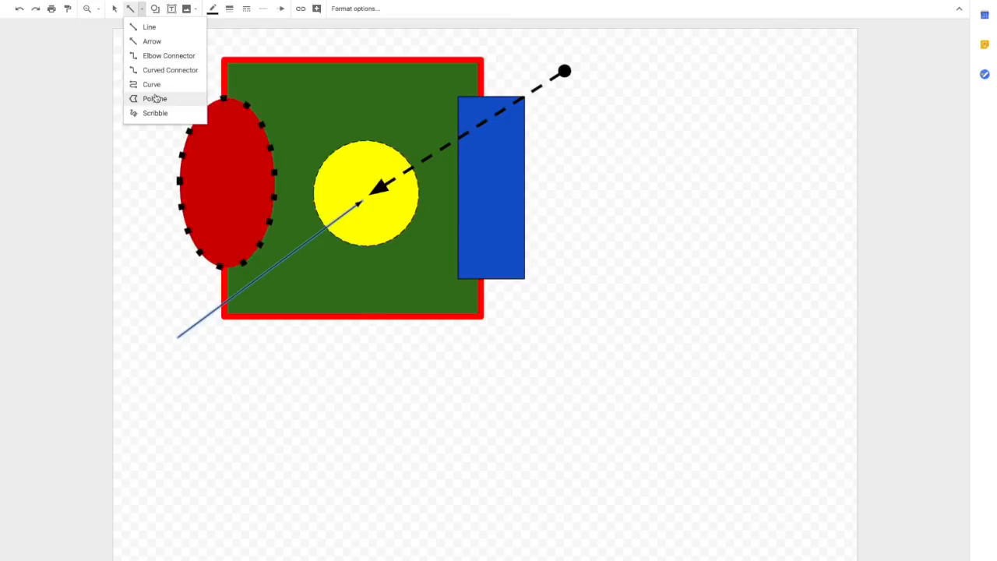
pyautogui.click(151, 84)
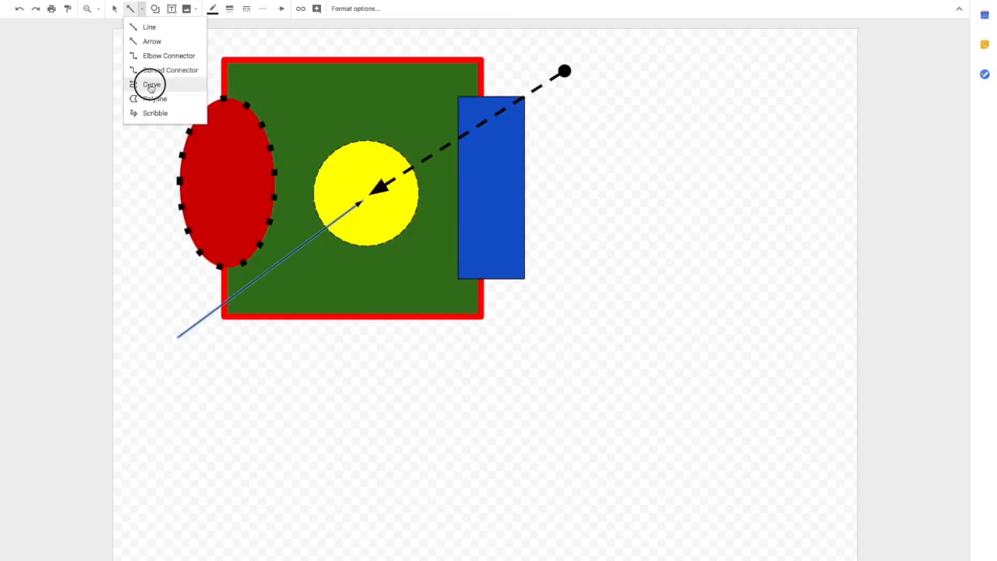
pyautogui.click(577, 142)
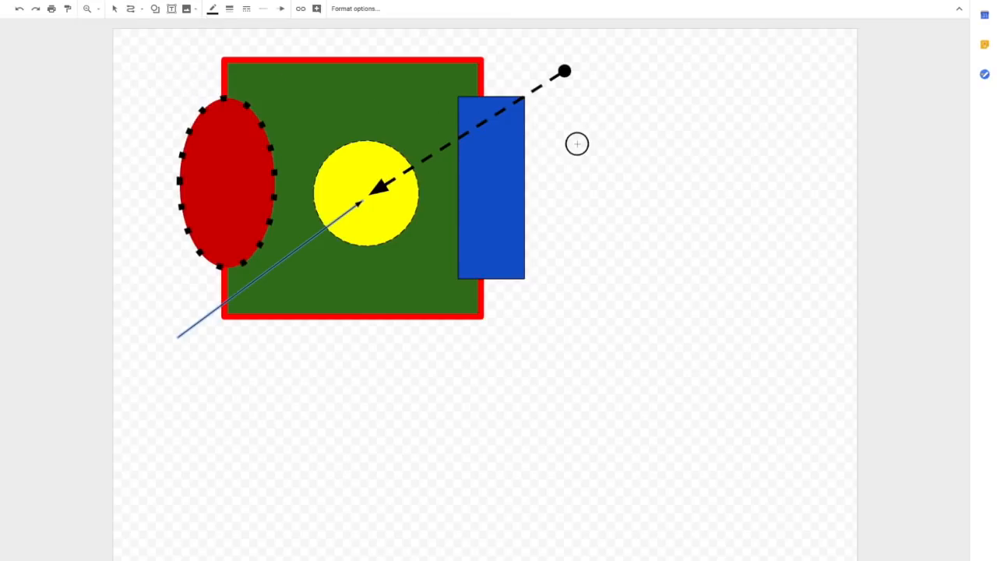
pyautogui.click(663, 100)
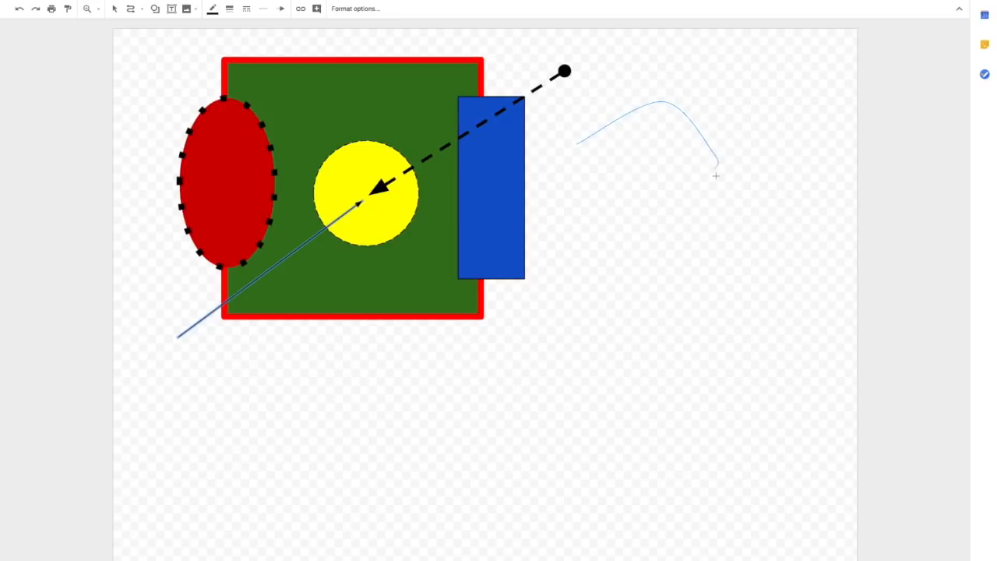
pyautogui.click(668, 246)
pyautogui.click(576, 244)
pyautogui.click(581, 311)
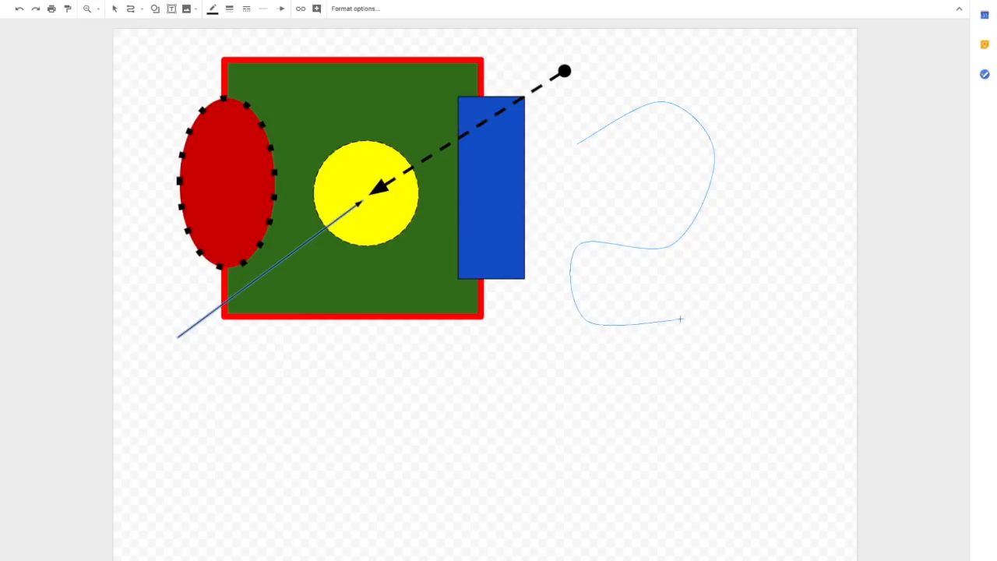
pyautogui.click(744, 236)
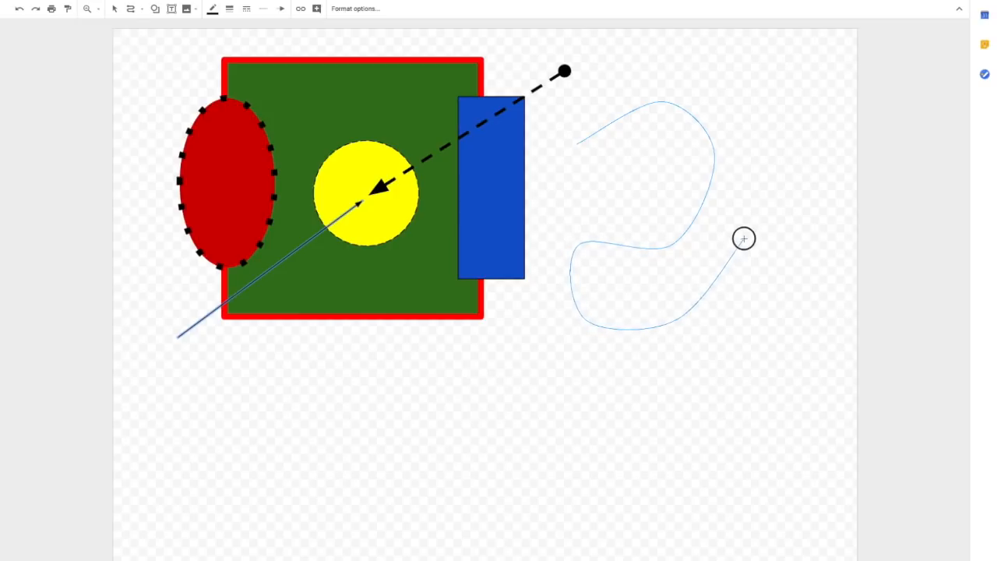
pyautogui.doubleClick(748, 181)
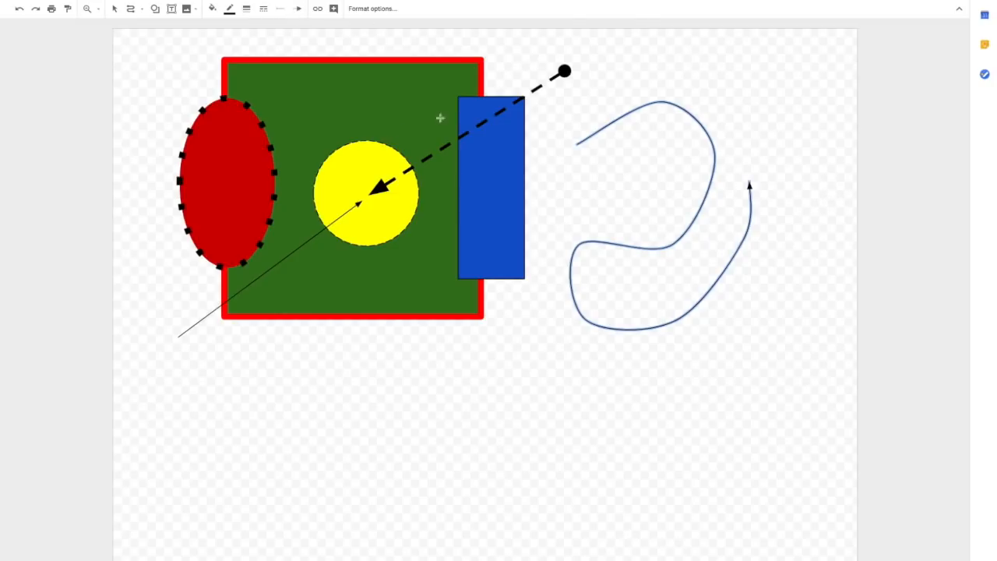
# - Remove the arrowhead from the end of the winding curve and return to the Select tool
pyautogui.click(299, 9)
pyautogui.click(312, 26)
pyautogui.click(116, 9)
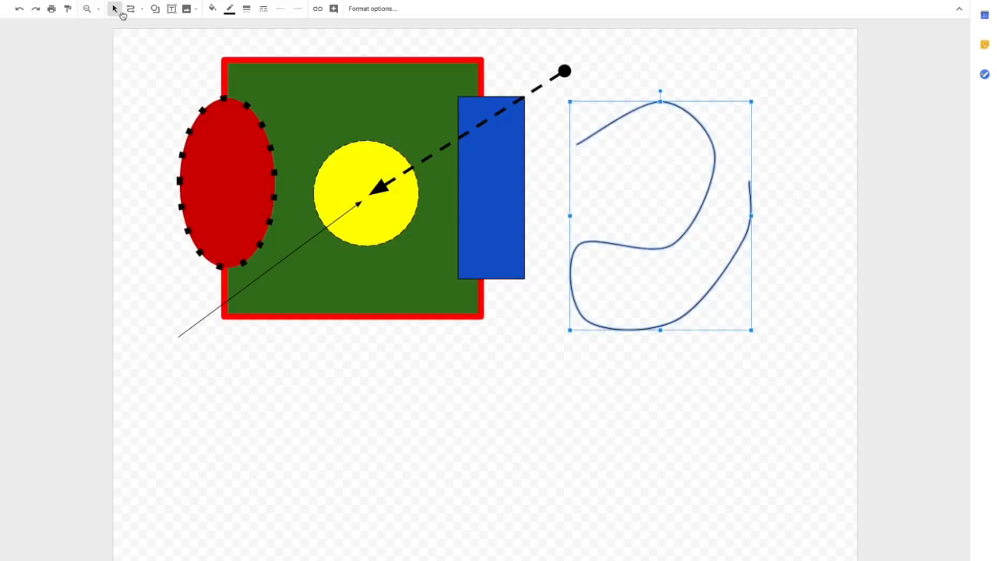
# - Edit the winding curve's points, moving five of them inward or upward to reshape it into a jagged zigzag
pyautogui.doubleClick(610, 123)
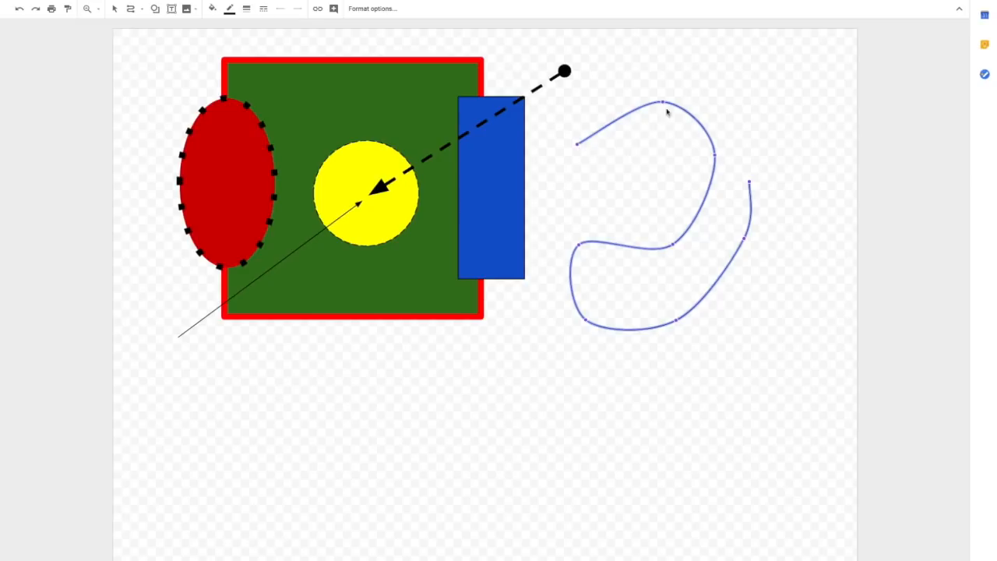
pyautogui.moveTo(662, 102); pyautogui.dragTo(645, 84)
pyautogui.moveTo(714, 157); pyautogui.dragTo(613, 180)
pyautogui.moveTo(675, 245); pyautogui.dragTo(679, 185)
pyautogui.moveTo(586, 320); pyautogui.dragTo(653, 237)
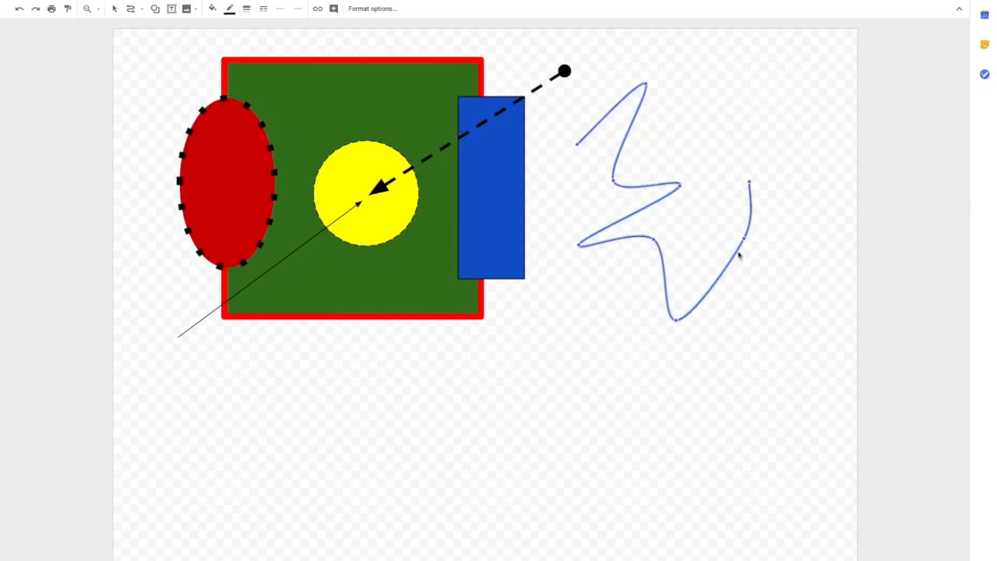
pyautogui.moveTo(743, 236); pyautogui.dragTo(688, 272)
pyautogui.click(684, 269)
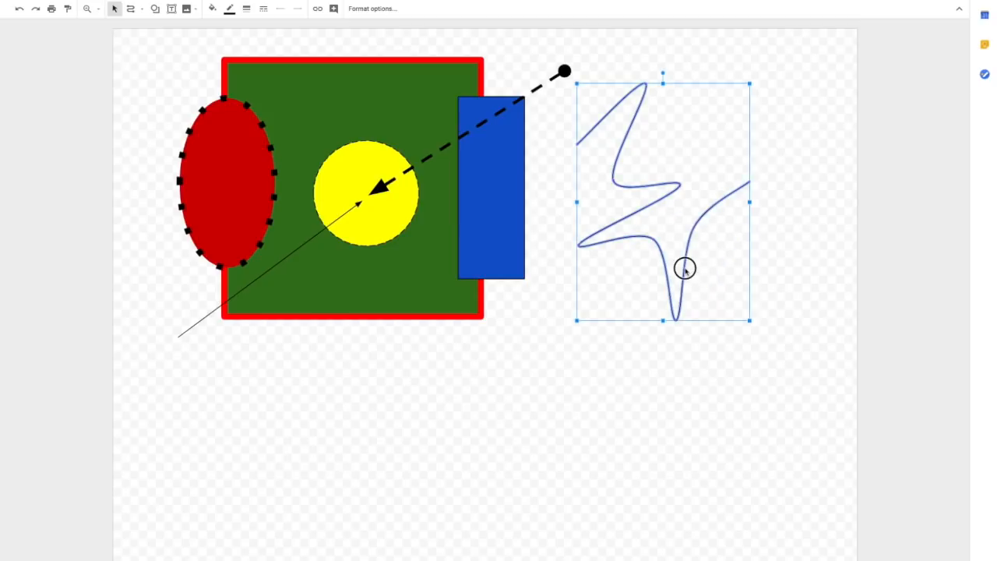
# - Move the curve point just before its open end slightly up and inward, finish point editing, and deselect the curve
pyautogui.doubleClick(683, 267)
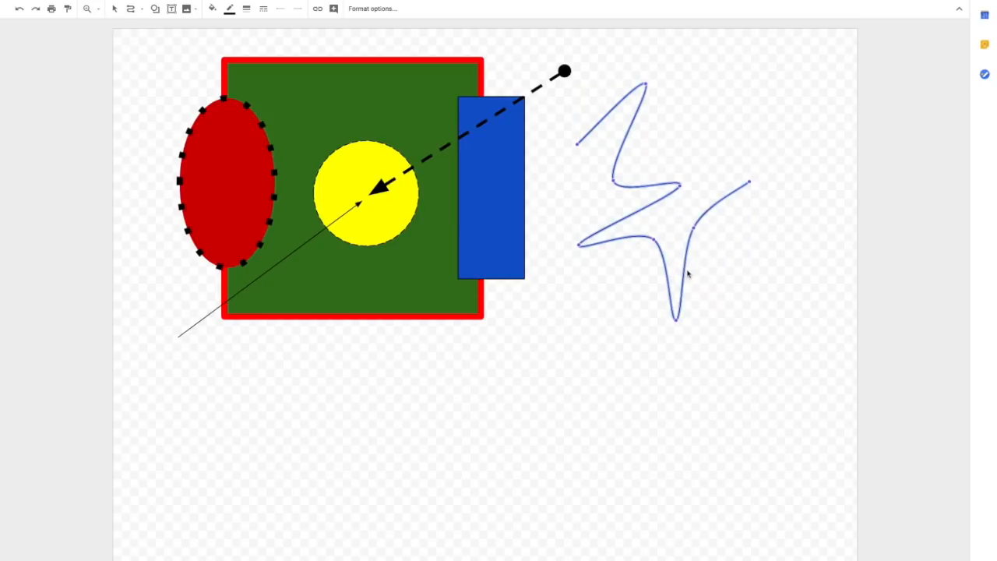
pyautogui.click(685, 273)
pyautogui.doubleClick(687, 260)
pyautogui.moveTo(693, 227); pyautogui.dragTo(684, 217)
pyautogui.click(714, 255)
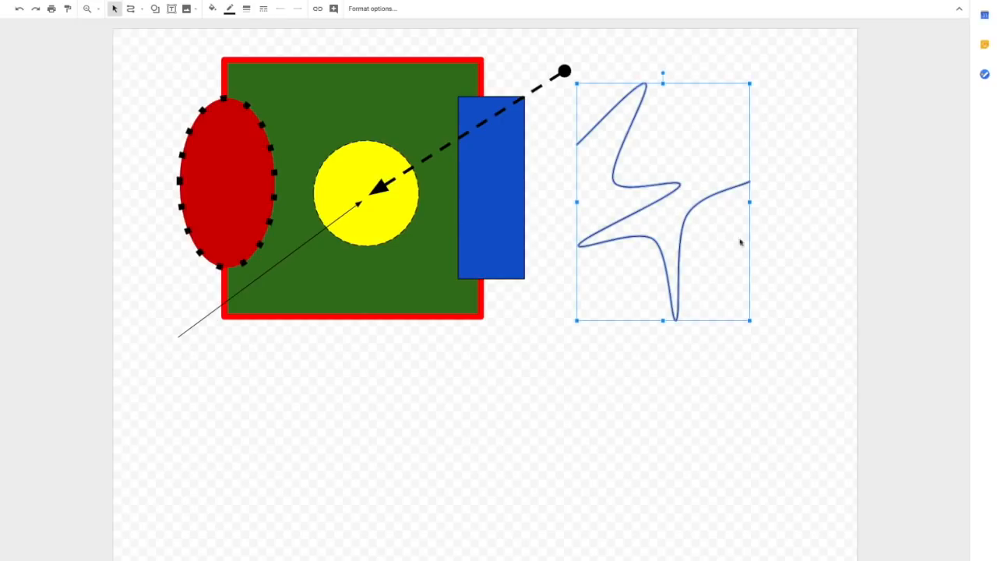
pyautogui.click(773, 225)
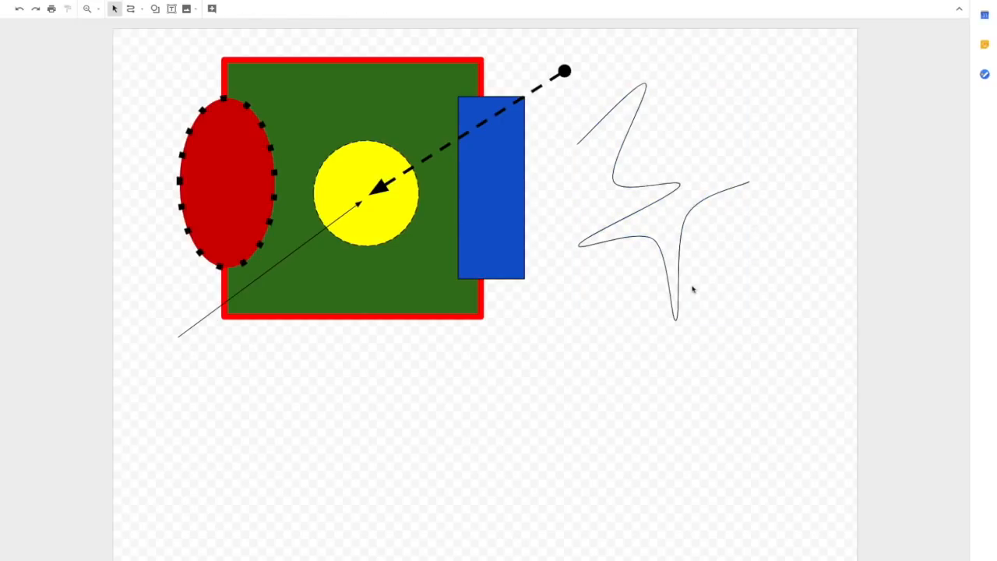
# - Increase the reshaped curve's line weight, color its line orange, and deselect it
pyautogui.click(628, 185)
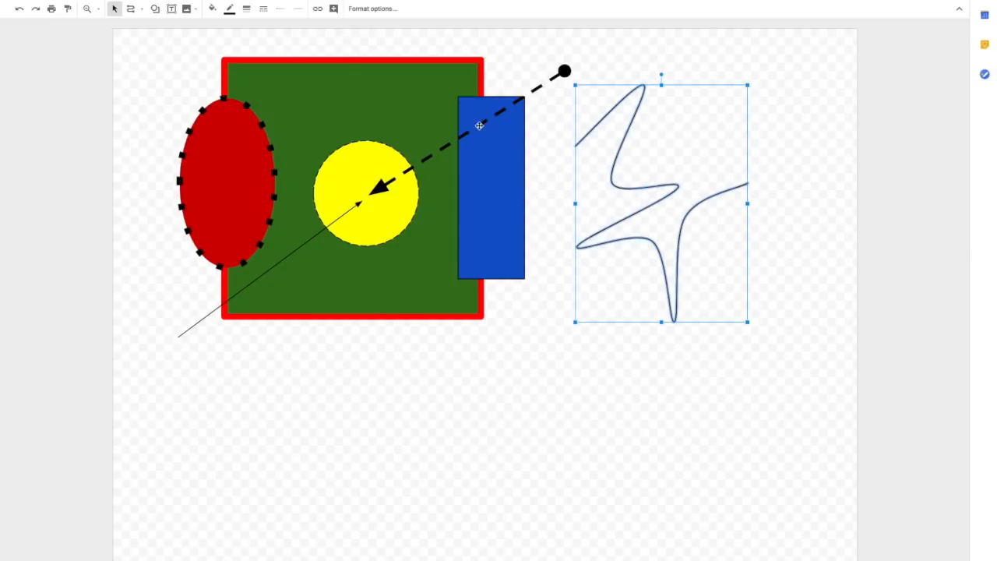
pyautogui.click(263, 9)
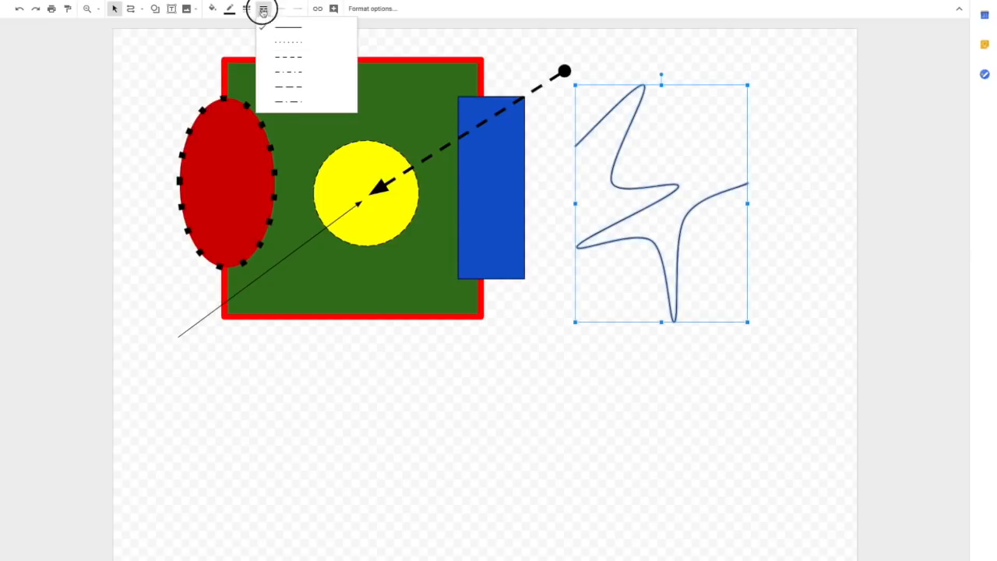
pyautogui.click(247, 8)
pyautogui.click(265, 70)
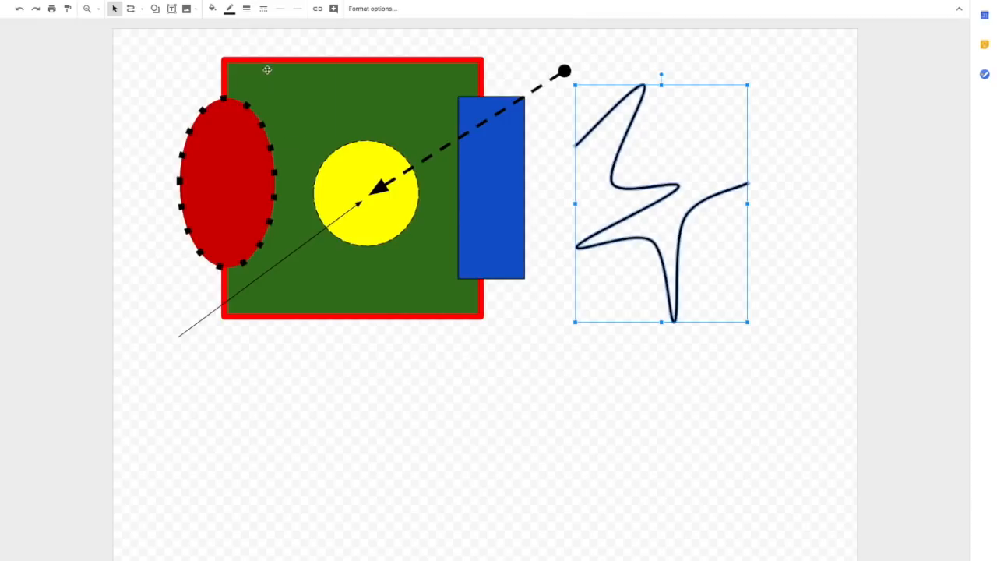
pyautogui.click(230, 8)
pyautogui.click(252, 101)
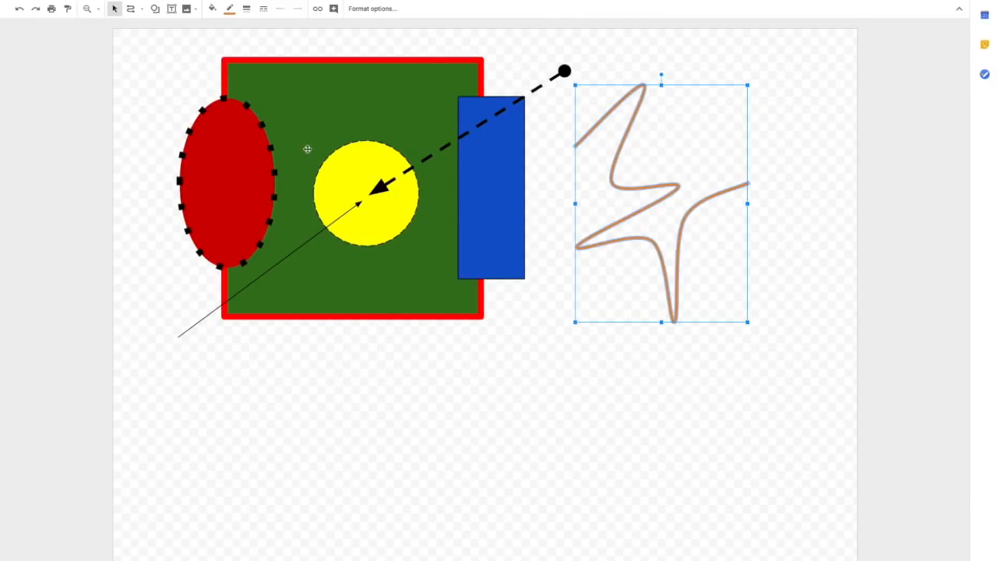
pyautogui.click(546, 57)
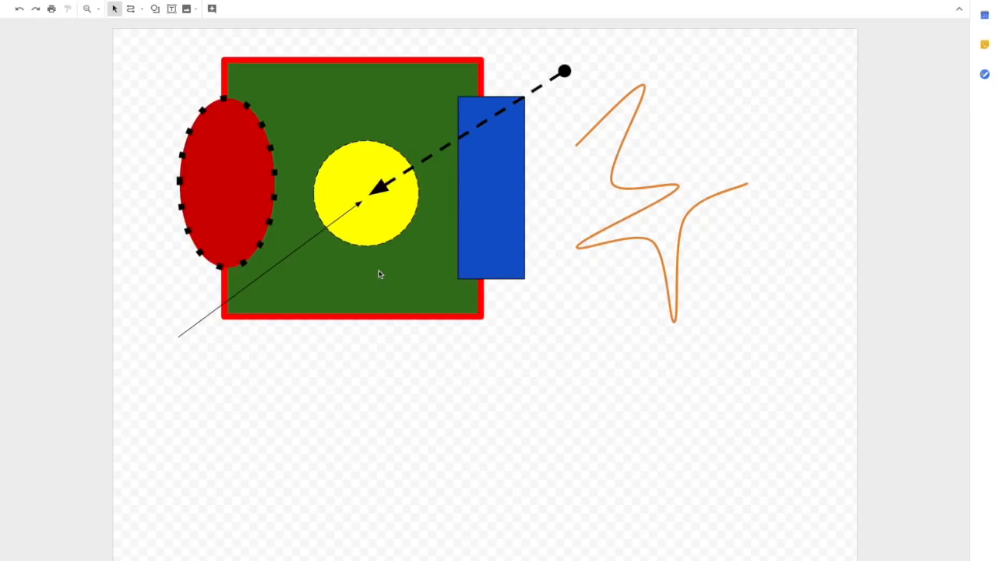
# - Draw a closed, arch-shaped polygon with the Polyline tool below the green square
pyautogui.click(142, 9)
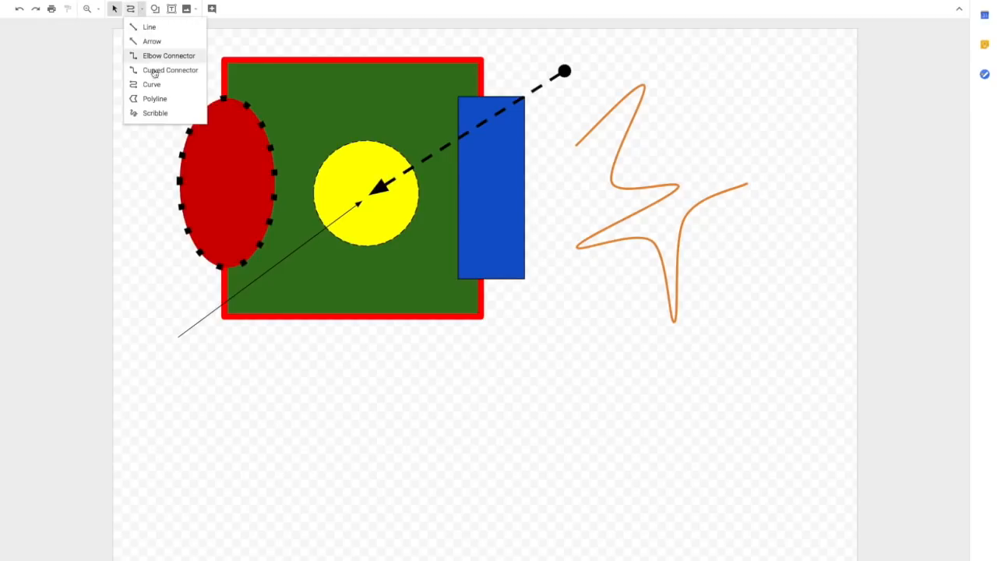
pyautogui.click(156, 99)
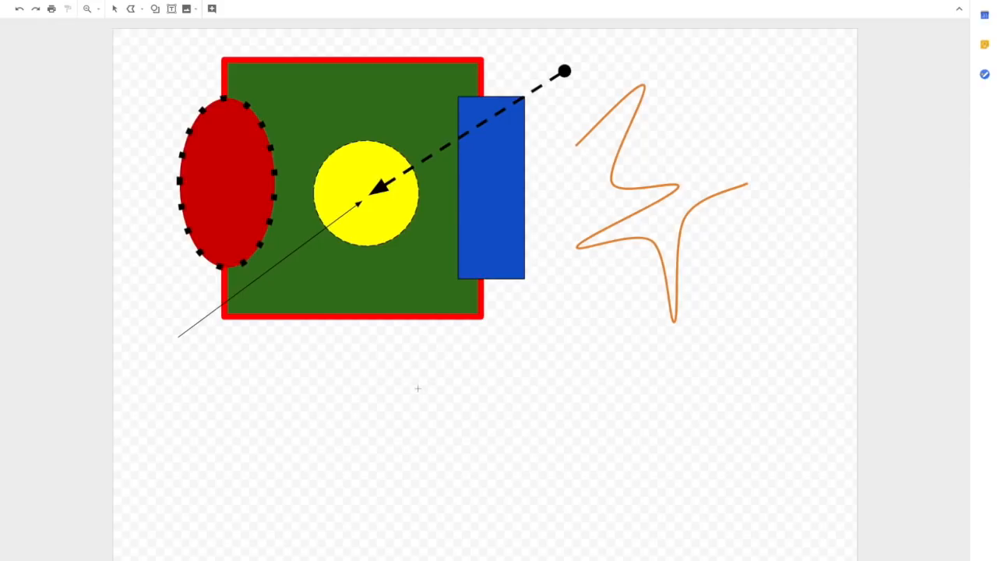
pyautogui.click(359, 399)
pyautogui.click(389, 369)
pyautogui.click(425, 383)
pyautogui.click(407, 419)
pyautogui.click(439, 422)
pyautogui.click(455, 388)
pyautogui.click(430, 353)
pyautogui.click(394, 347)
pyautogui.click(346, 366)
pyautogui.click(335, 408)
pyautogui.click(359, 400)
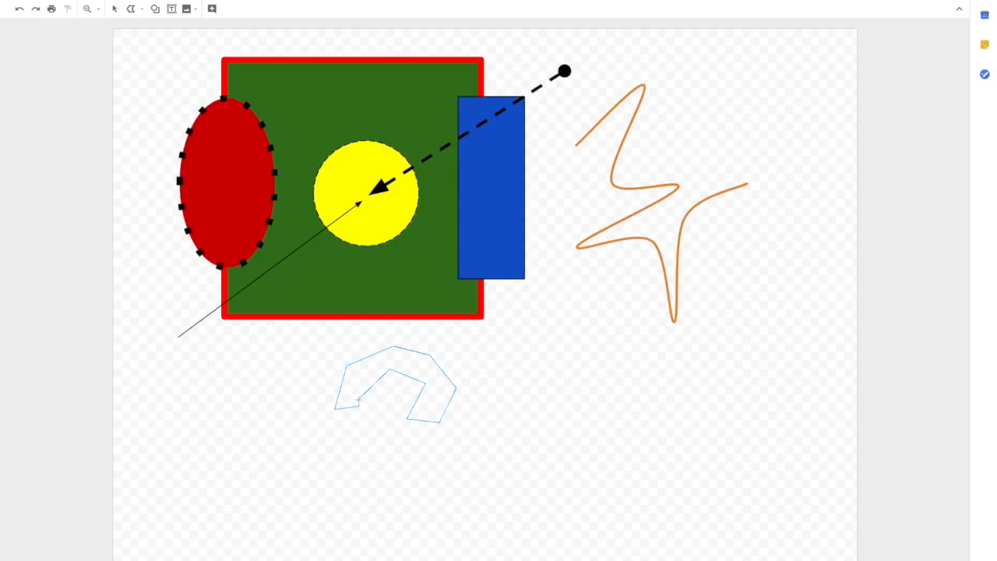
pyautogui.click(359, 400)
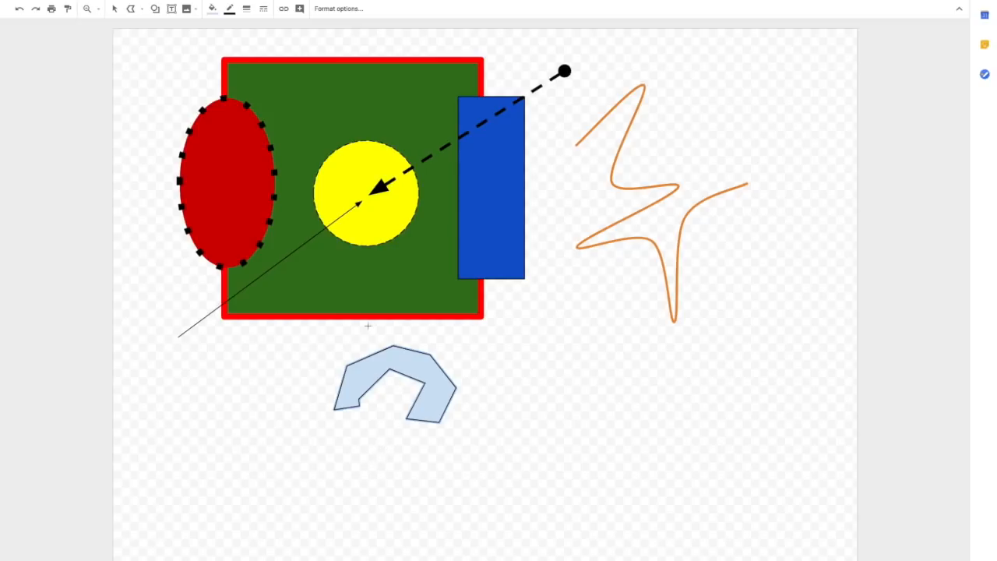
# - Fill the arch-shaped polygon with dark red and make its border transparent
pyautogui.click(212, 8)
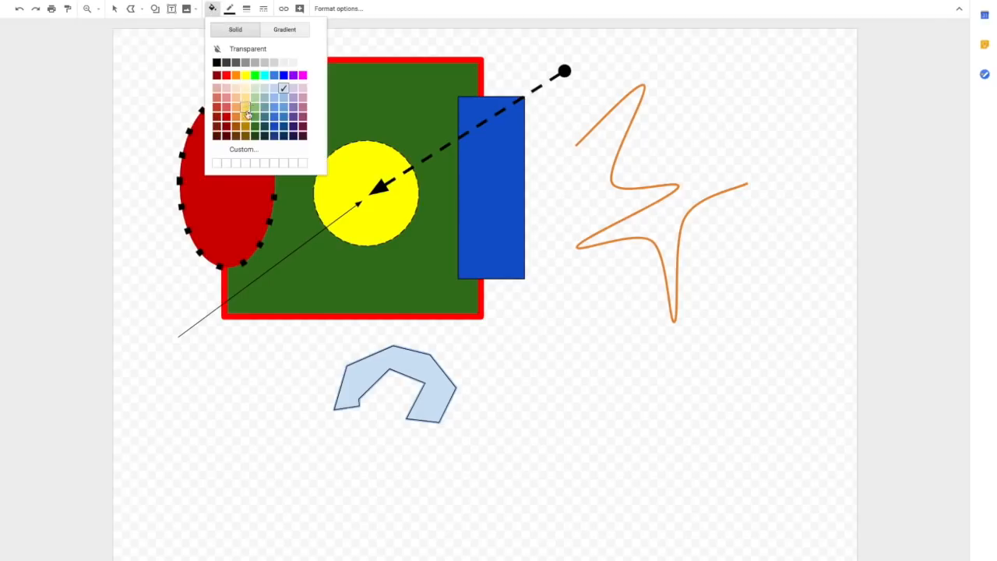
pyautogui.click(222, 117)
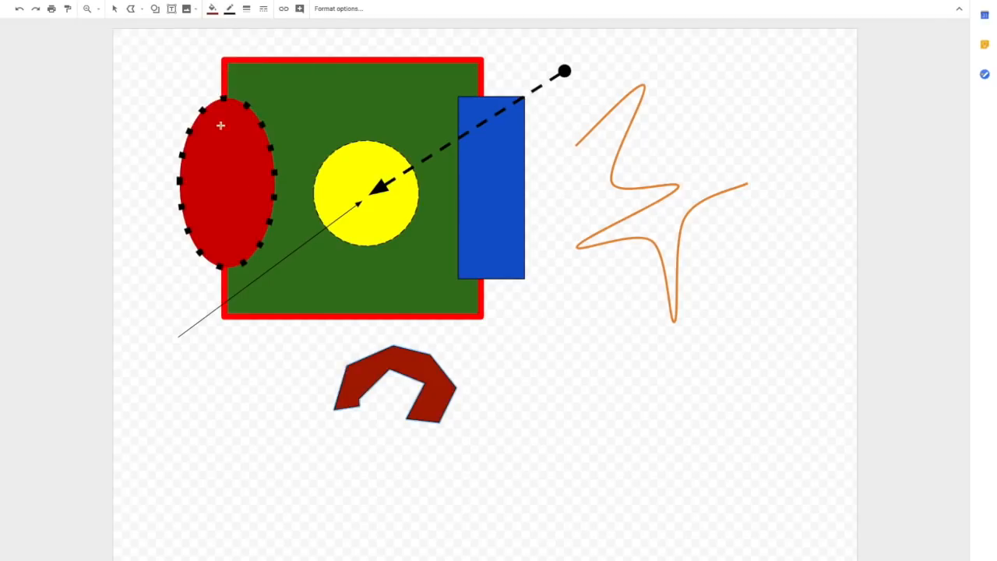
pyautogui.click(229, 8)
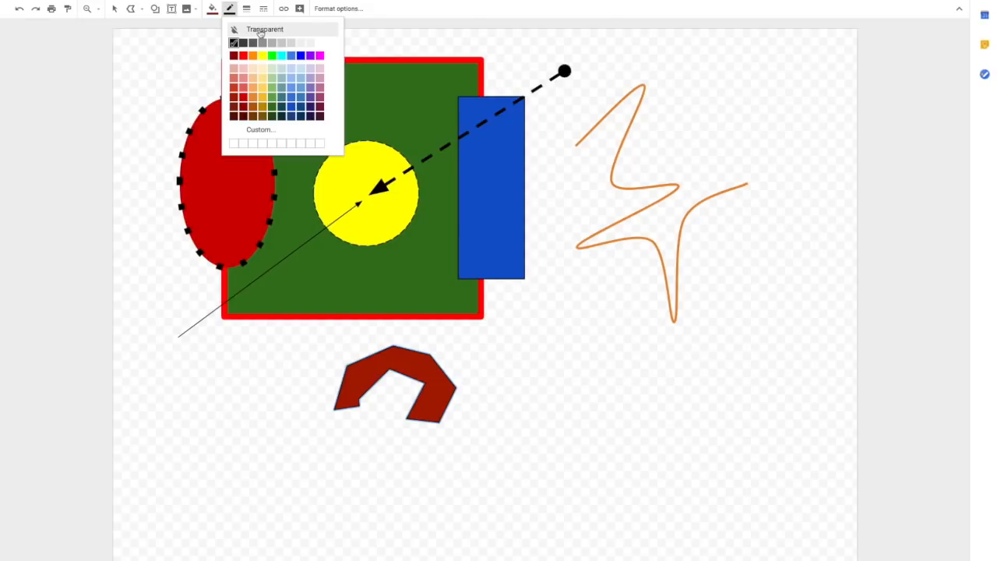
pyautogui.click(265, 112)
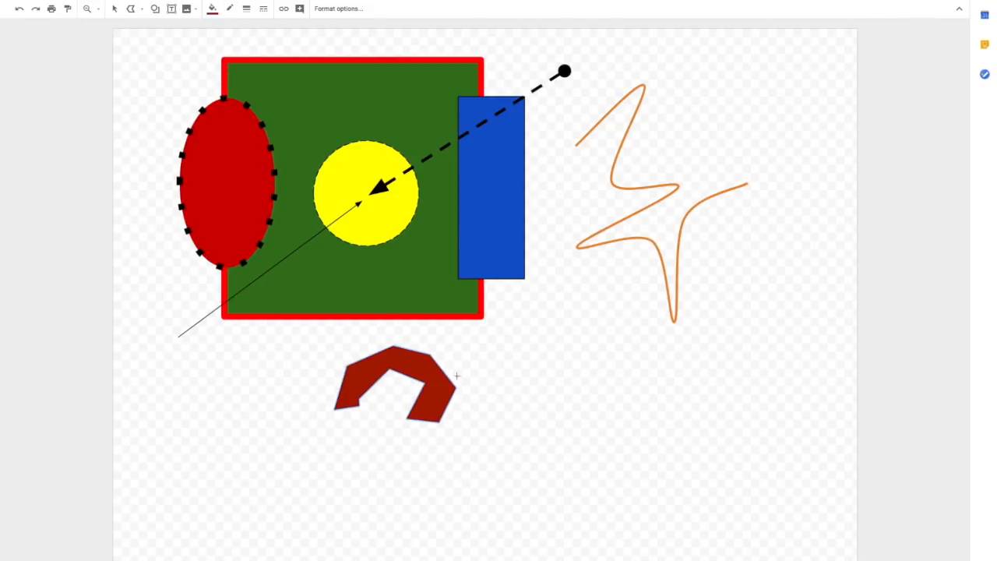
# - Edit the arch polygon's points, moving an inner corner toward the arch's peak and a foot corner slightly inward and down
pyautogui.click(114, 9)
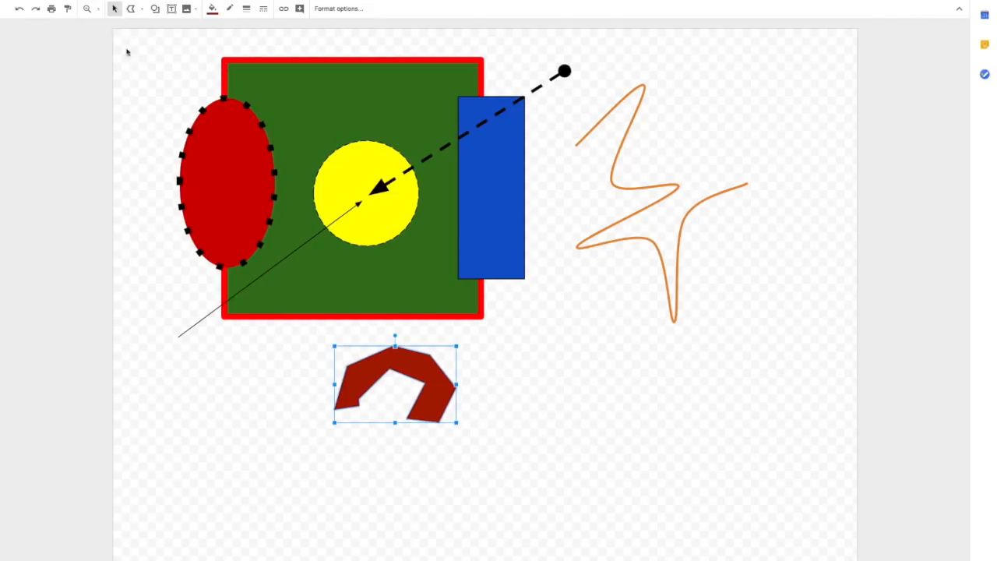
pyautogui.doubleClick(432, 382)
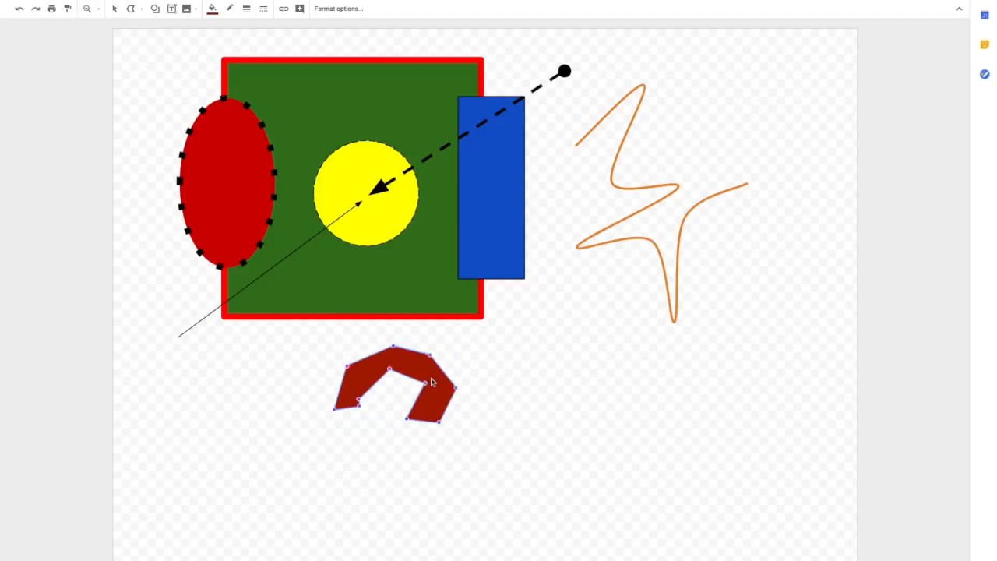
pyautogui.moveTo(424, 382); pyautogui.dragTo(399, 369)
pyautogui.moveTo(358, 405); pyautogui.dragTo(369, 414)
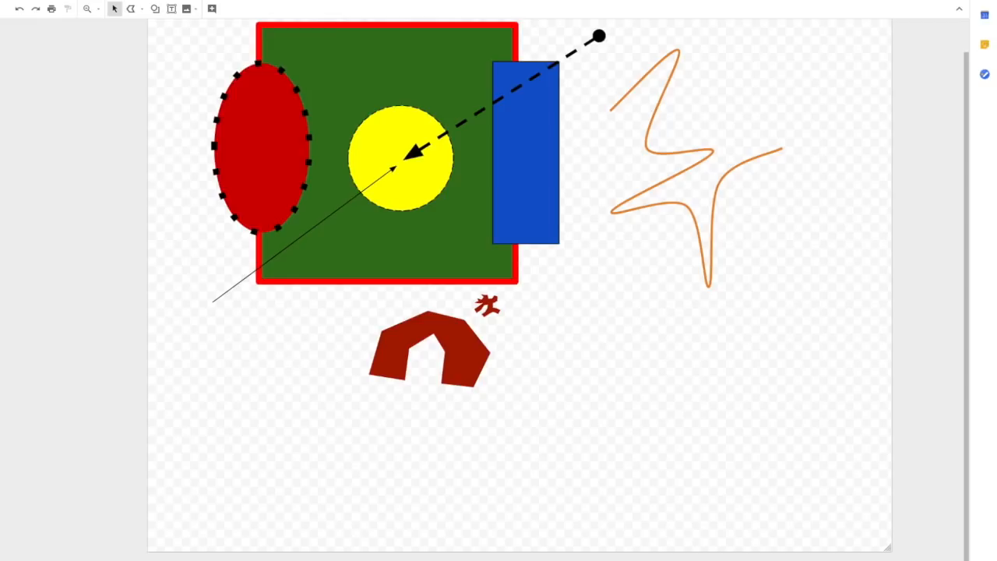
# - Insert word art reading "Word Art" and move it to the empty area below the dark red arch
pyautogui.click(113, 0)
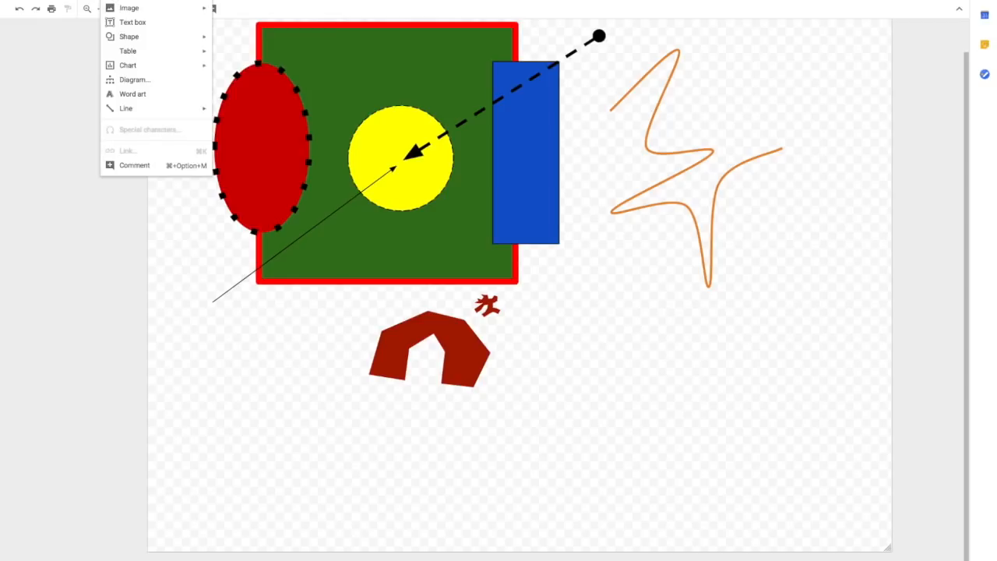
pyautogui.click(134, 95)
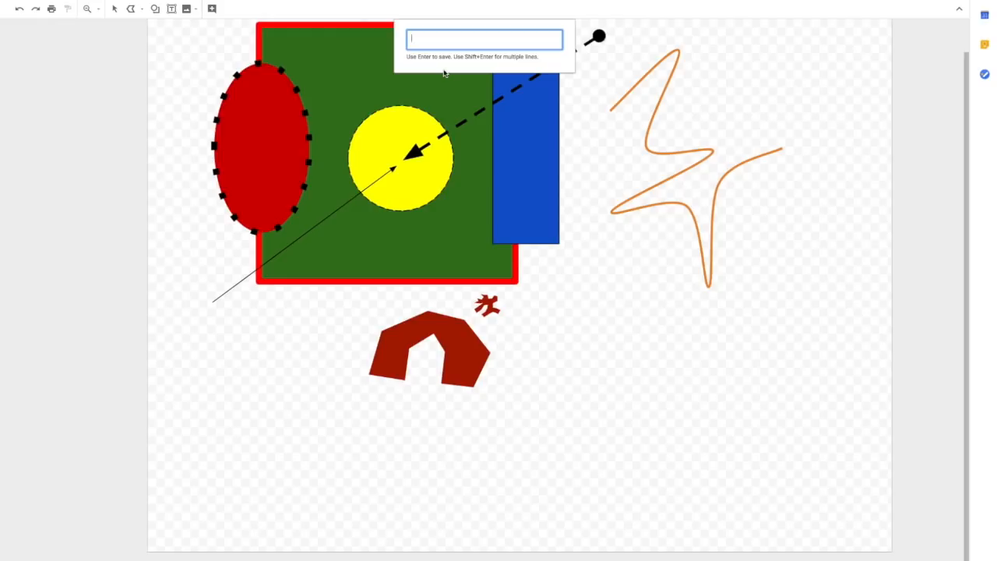
pyautogui.write('Word Art')
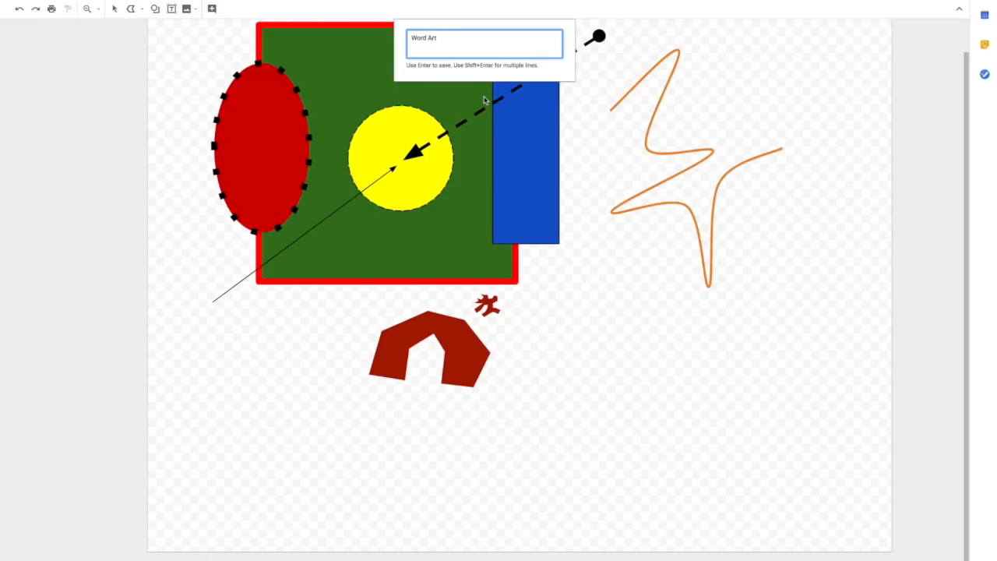
pyautogui.press('Return')
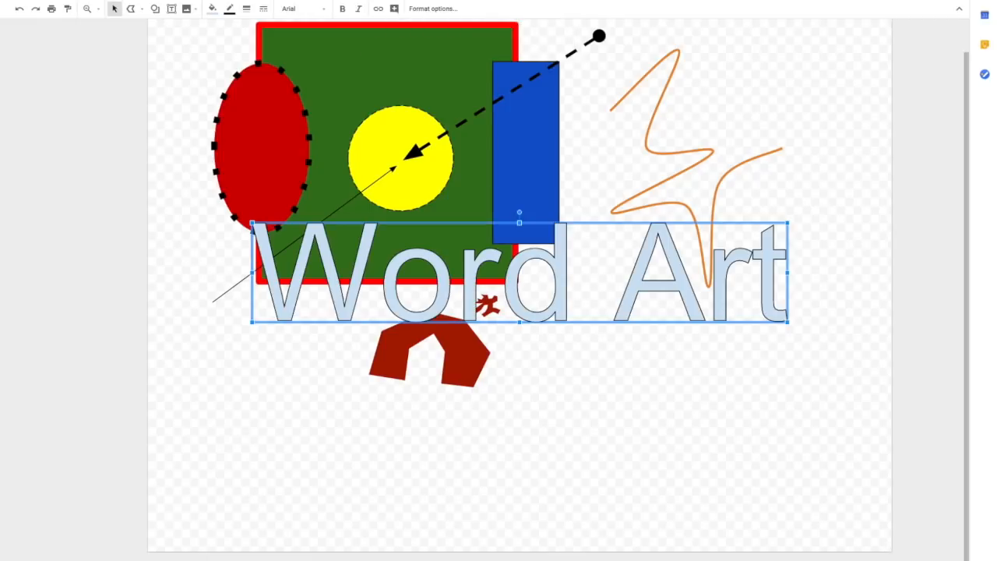
pyautogui.moveTo(558, 275); pyautogui.dragTo(548, 451)
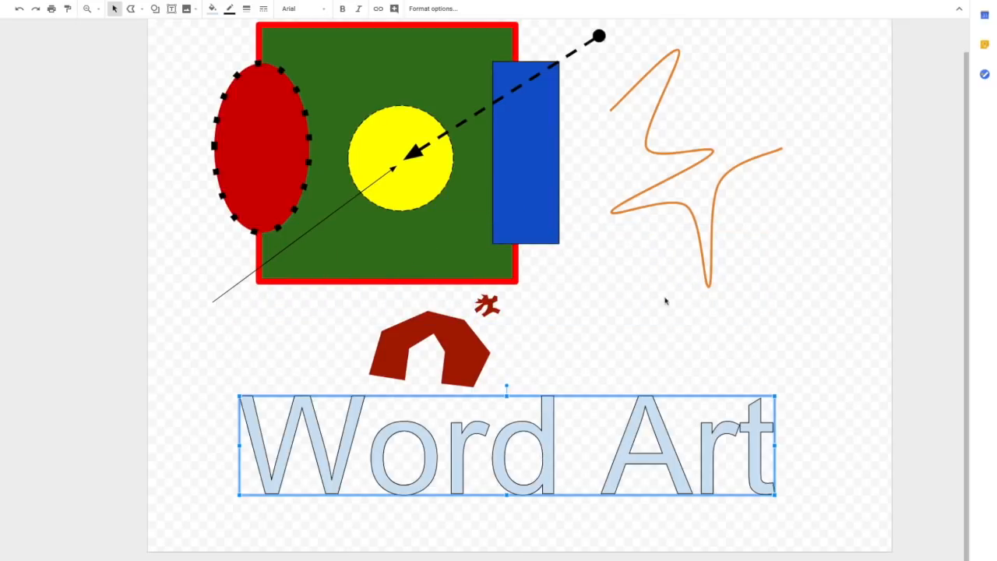
# - Fill the word art with red and give it a thicker blue border
pyautogui.click(215, 12)
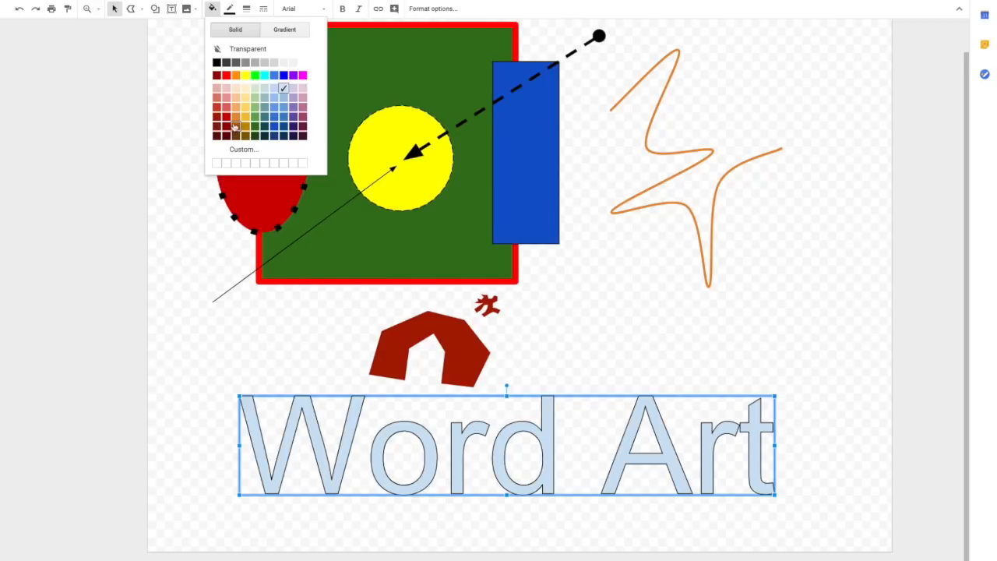
pyautogui.click(225, 75)
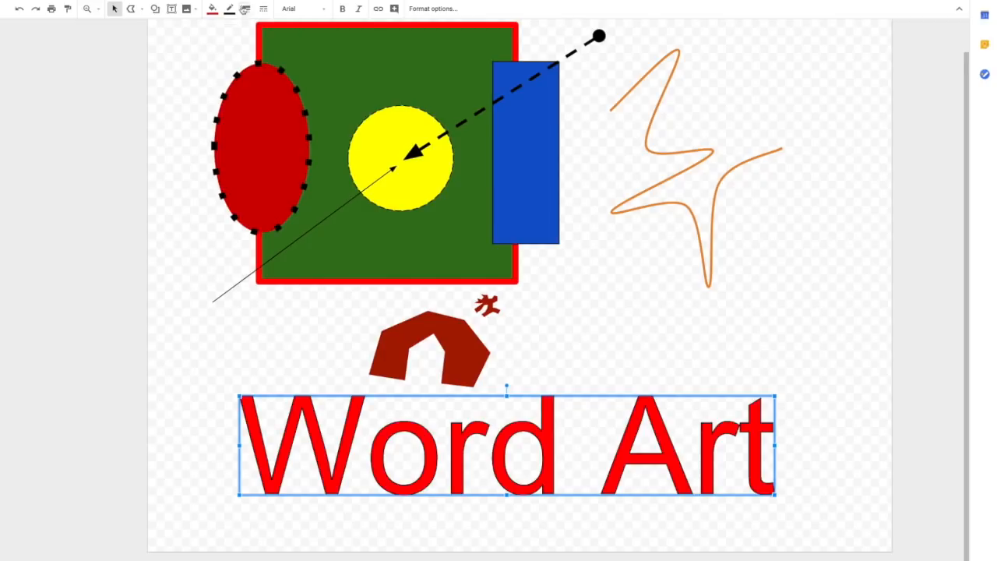
pyautogui.click(230, 9)
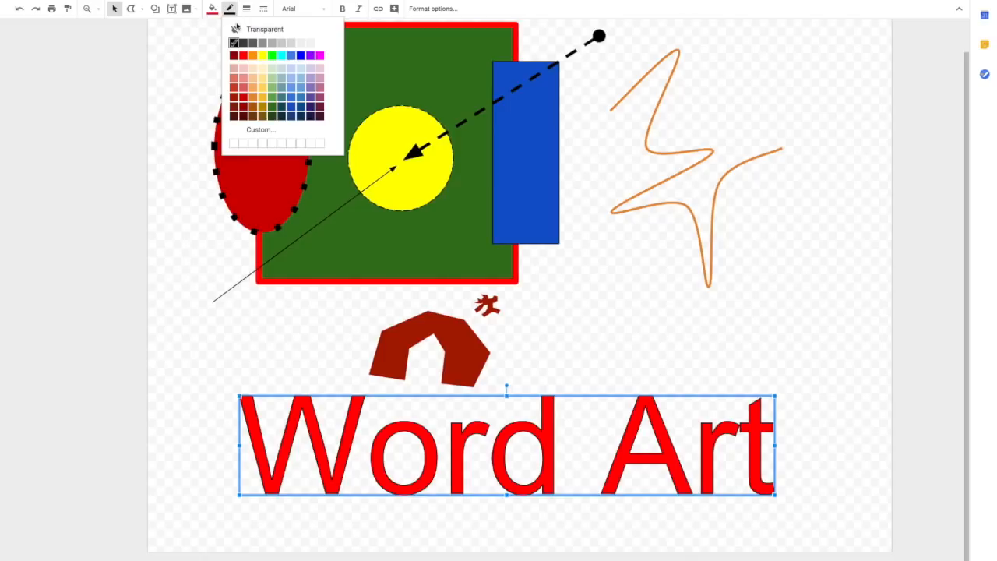
pyautogui.click(301, 56)
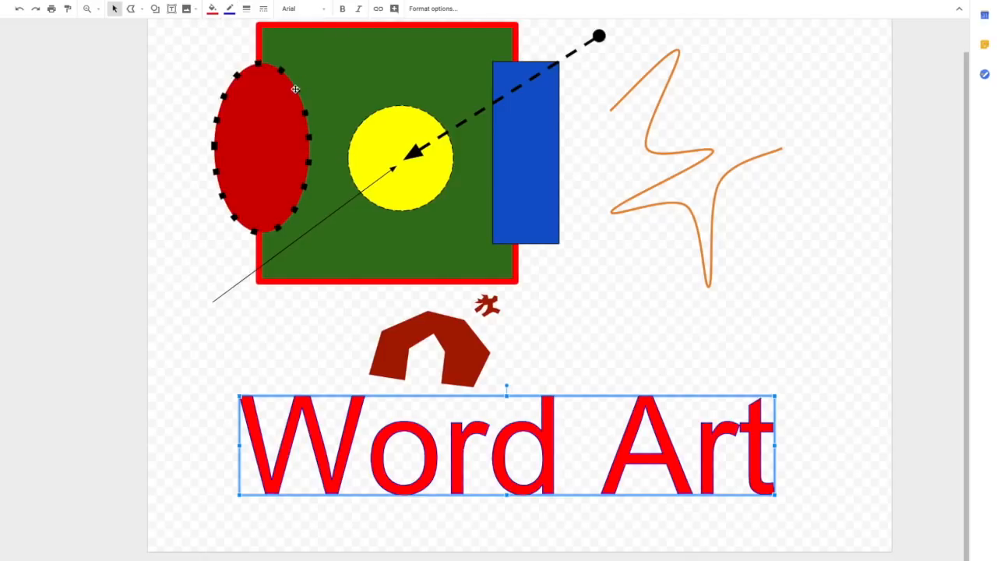
pyautogui.click(246, 9)
pyautogui.click(268, 71)
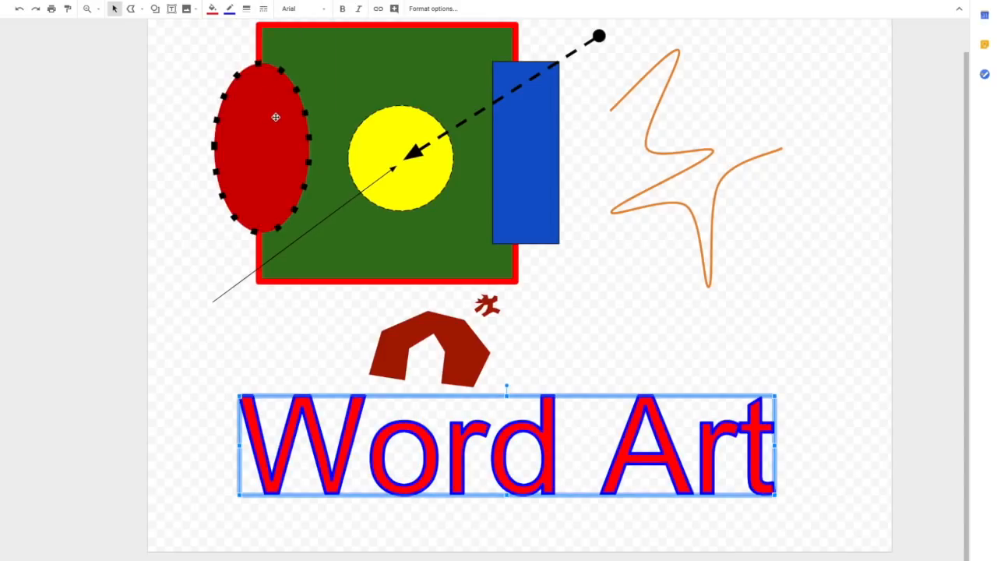
# - Try a dotted border on the word art, then restore the solid line style
pyautogui.click(263, 8)
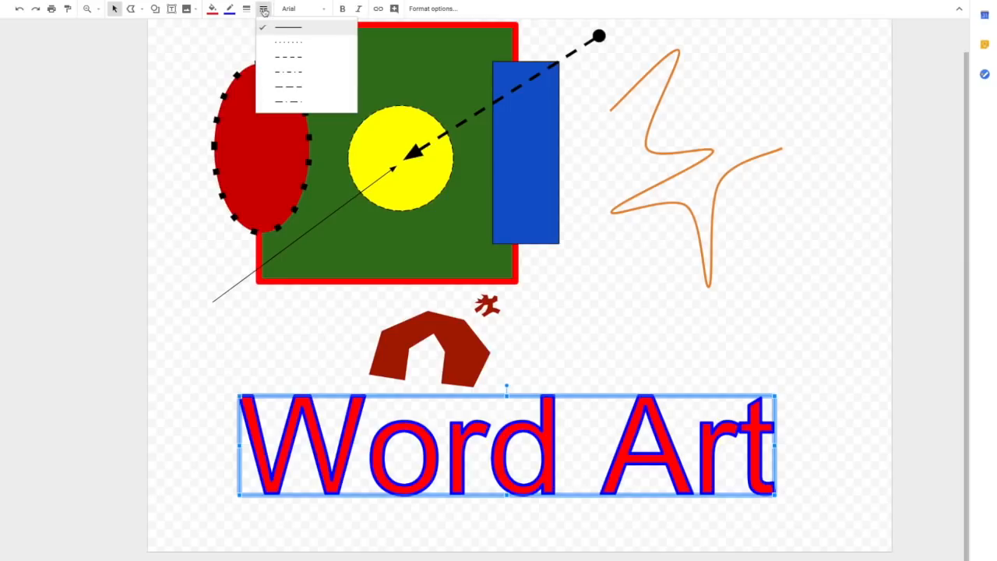
pyautogui.click(290, 44)
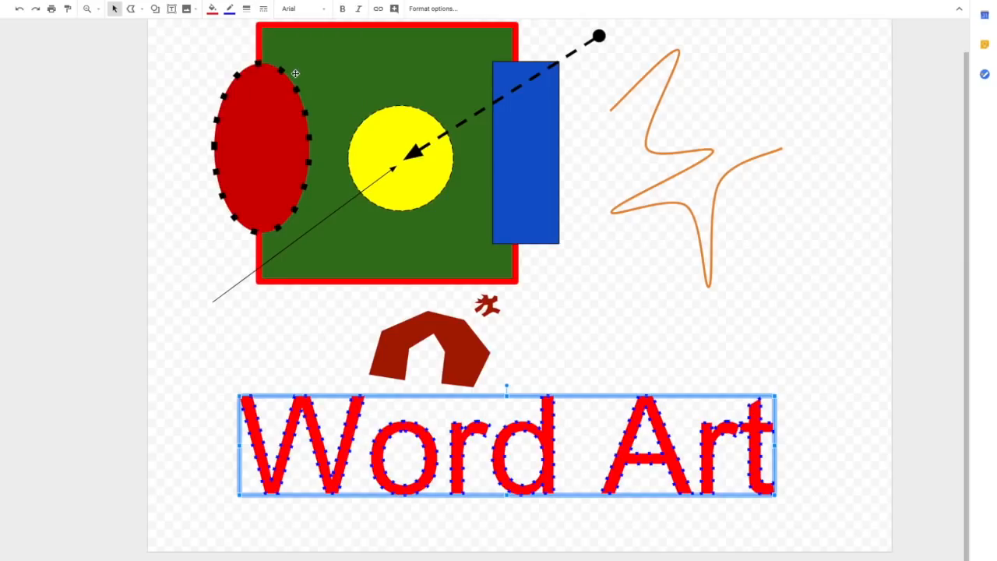
pyautogui.click(263, 8)
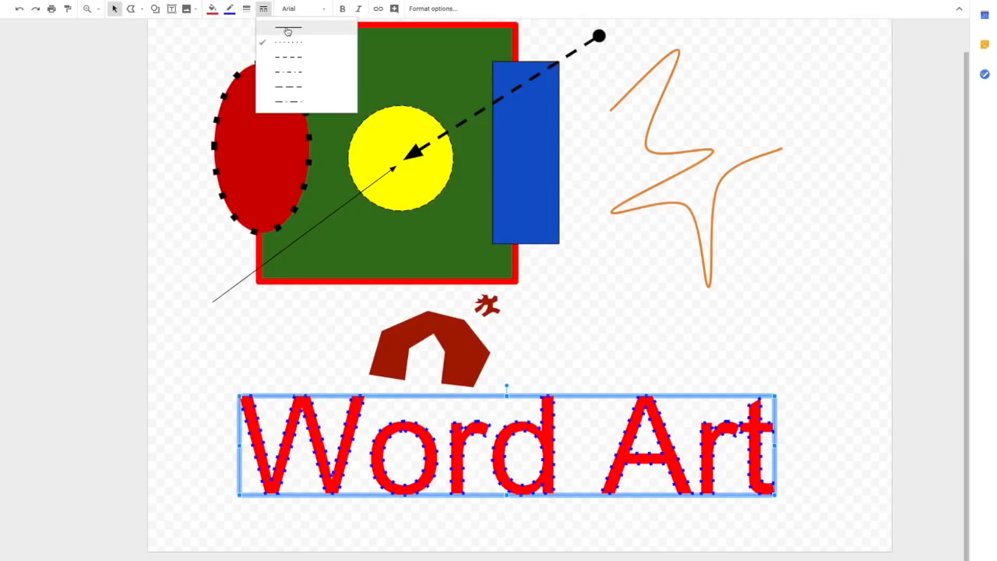
pyautogui.click(288, 30)
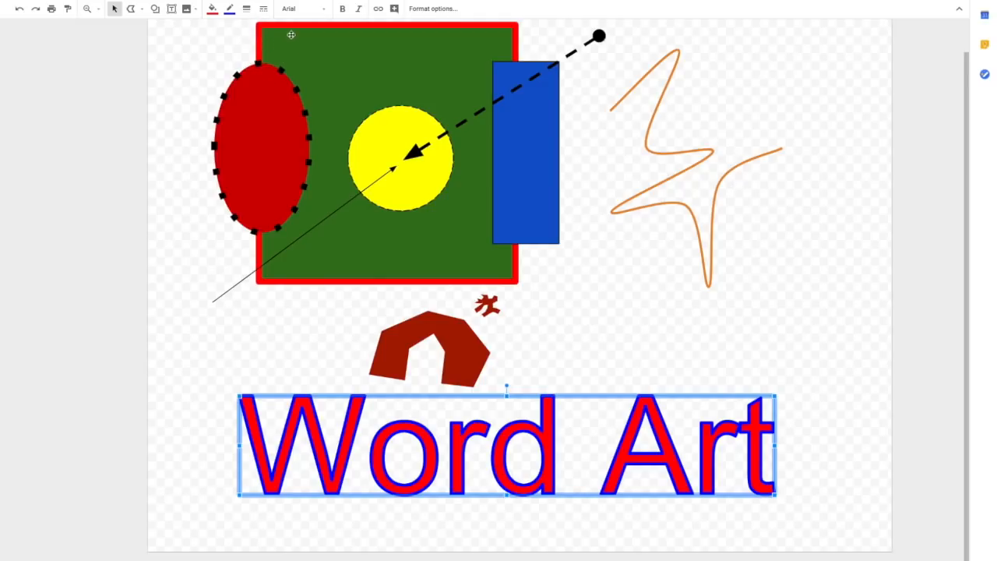
# - Browse more fonts for the word art and filter the font list to Display fonts
pyautogui.click(324, 10)
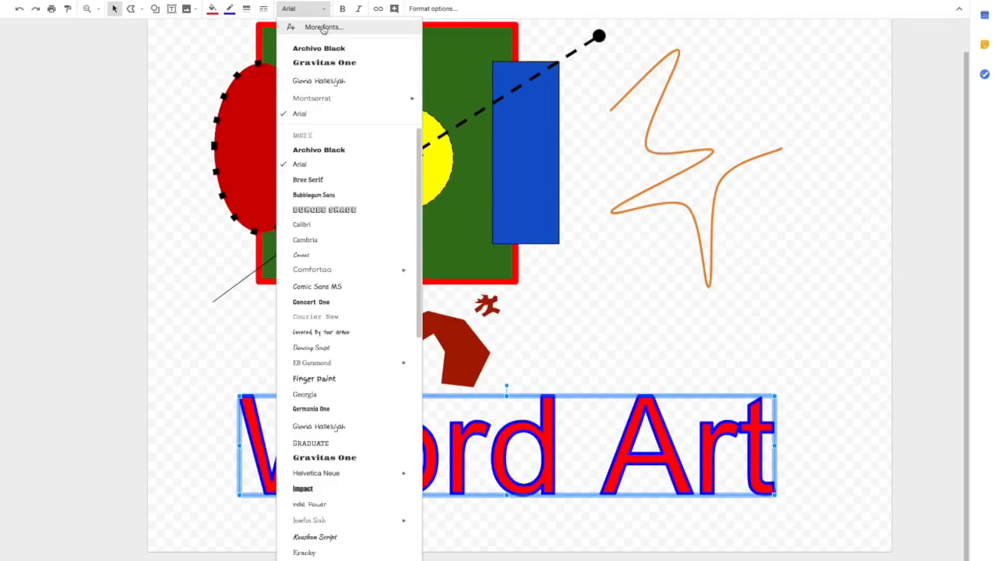
pyautogui.click(324, 28)
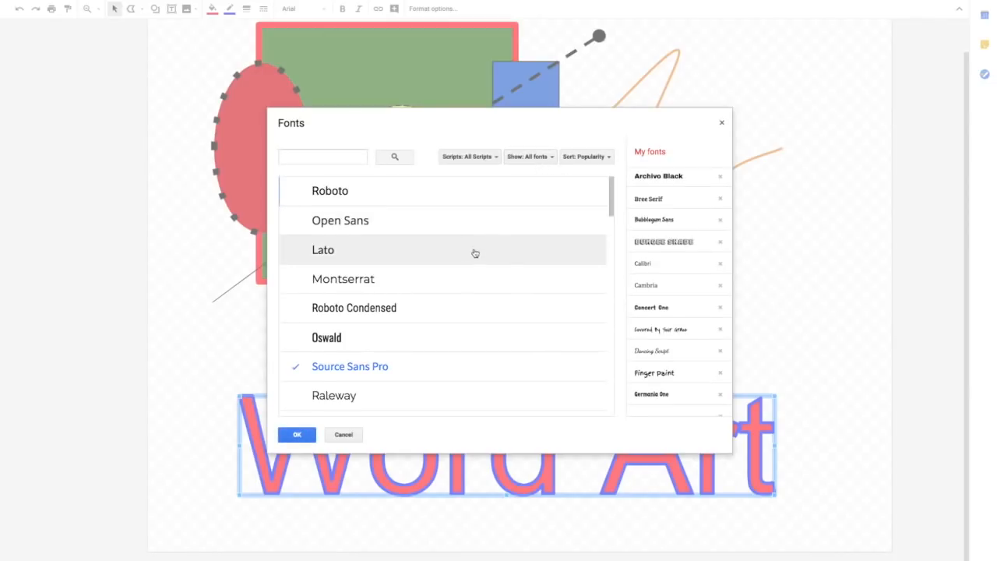
pyautogui.click(496, 156)
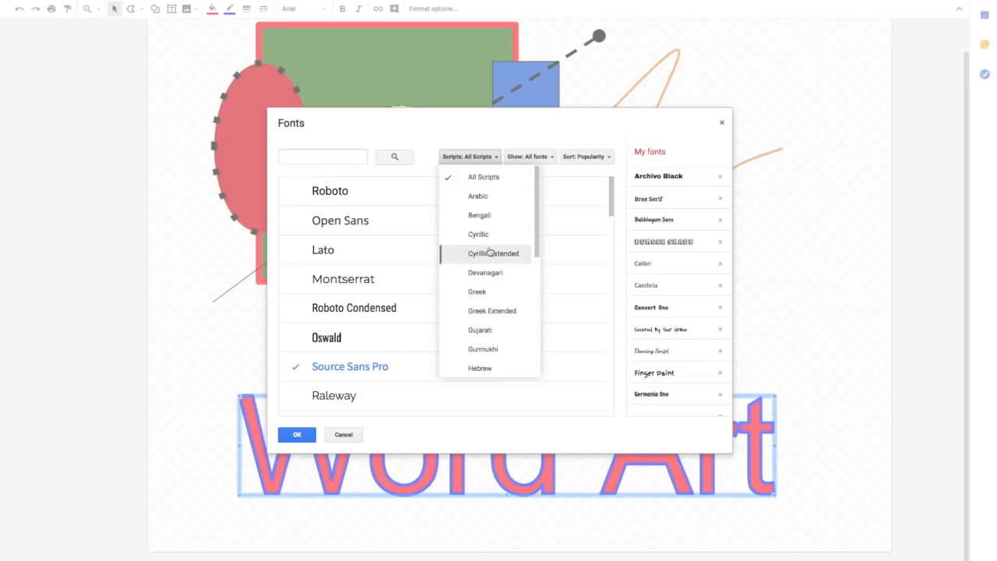
pyautogui.click(503, 158)
pyautogui.click(547, 157)
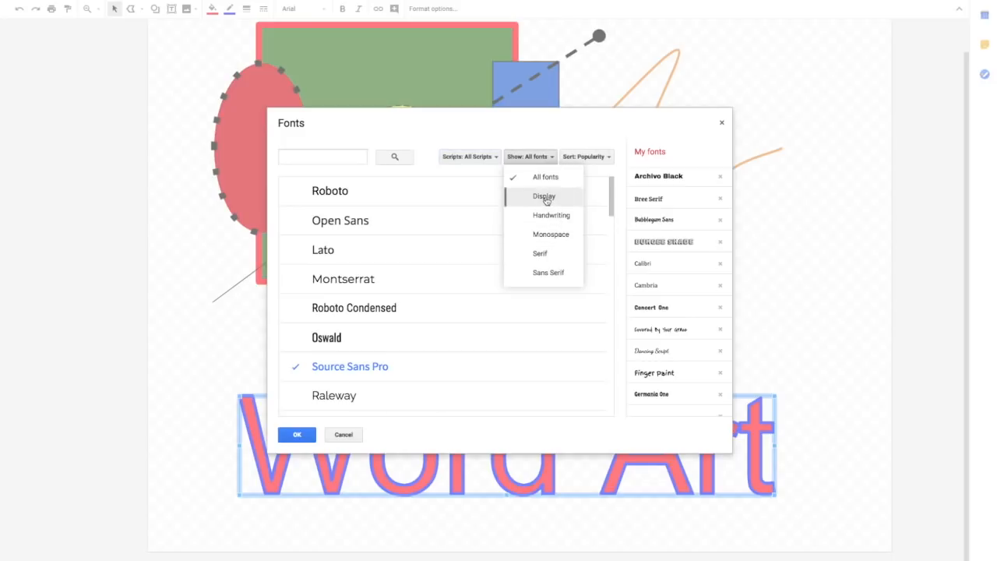
pyautogui.click(544, 198)
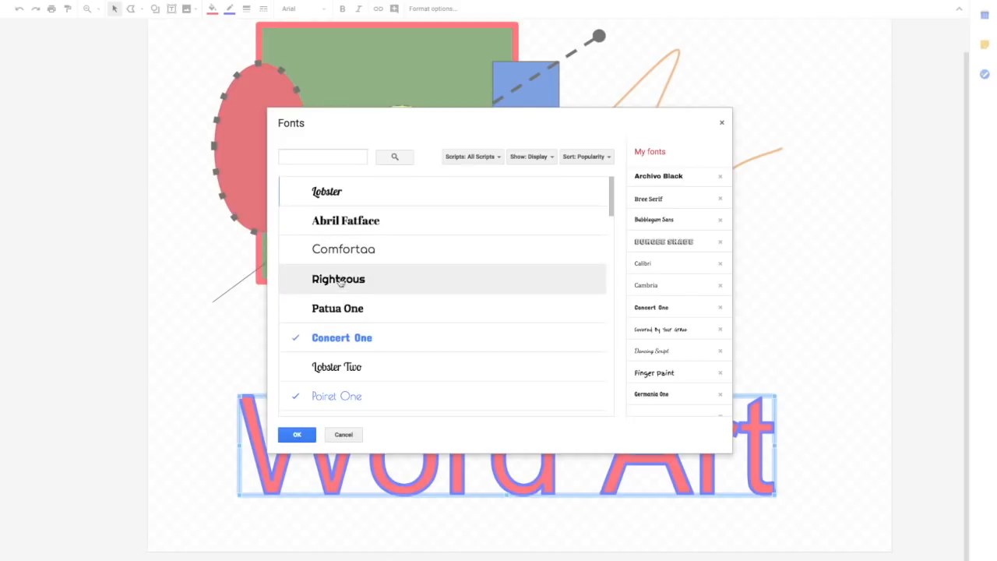
# - Apply the Titan One font to the word art and move it slightly up and left so it fits on the canvas
pyautogui.moveTo(611, 200); pyautogui.dragTo(607, 223)
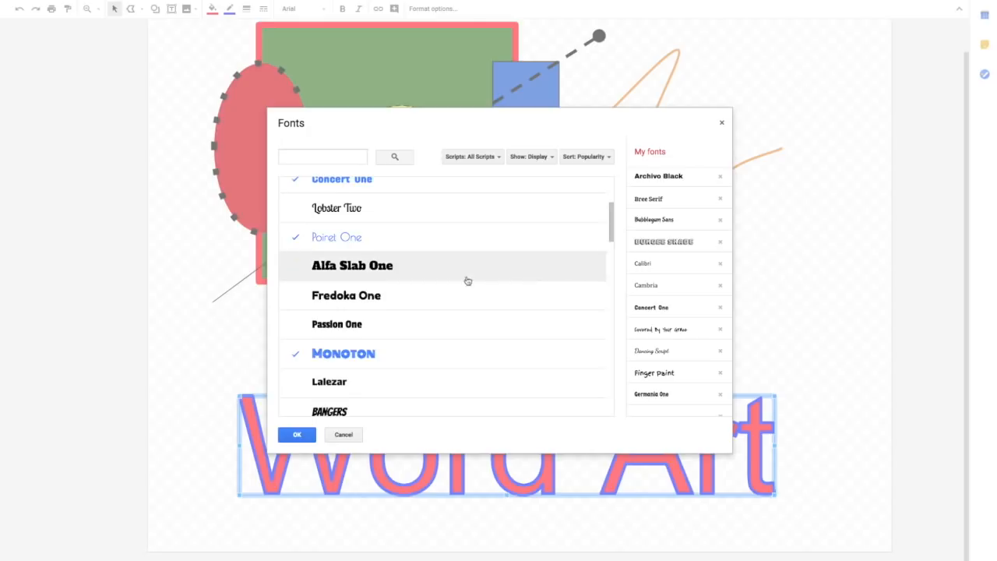
pyautogui.moveTo(612, 223); pyautogui.dragTo(584, 309)
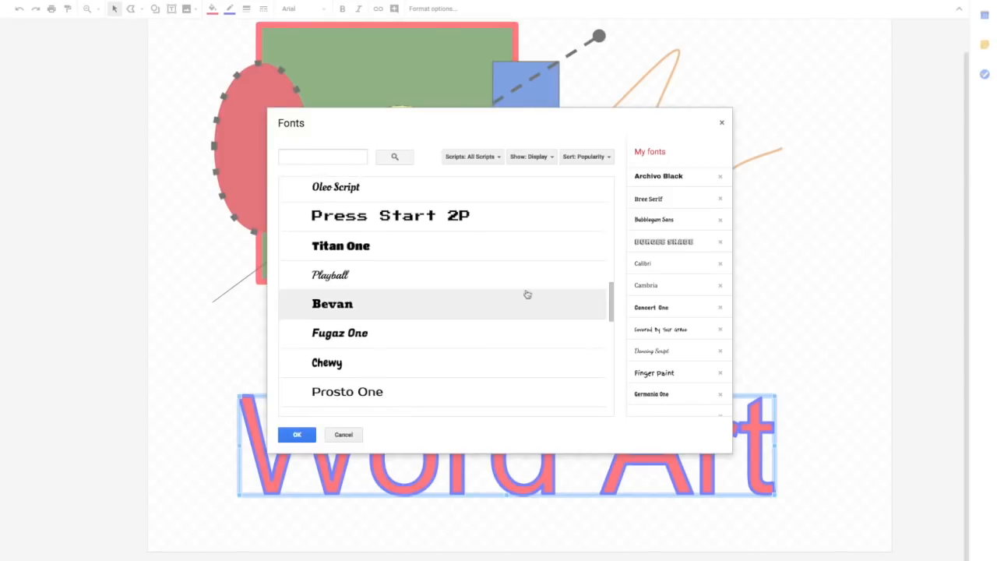
pyautogui.click(371, 248)
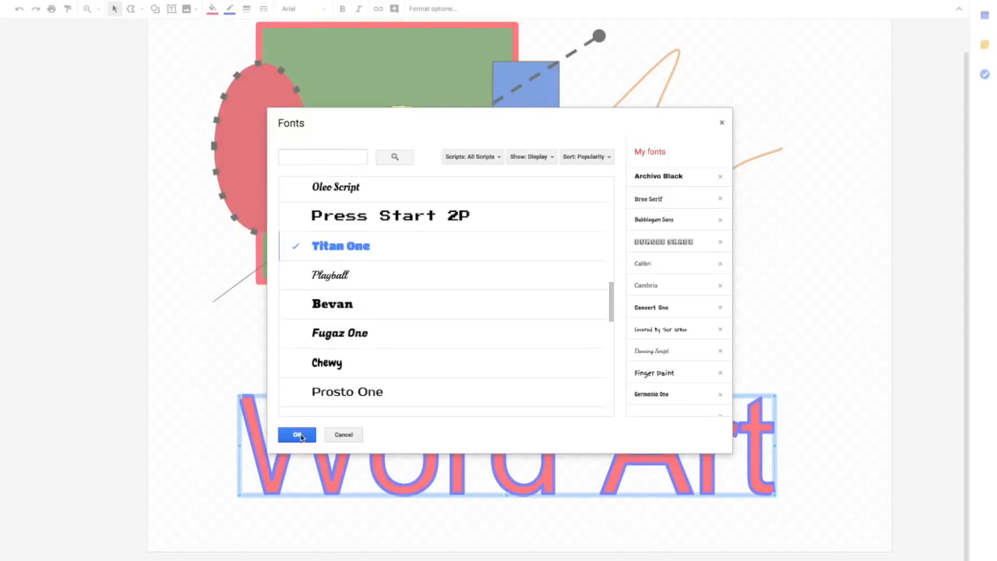
pyautogui.click(297, 436)
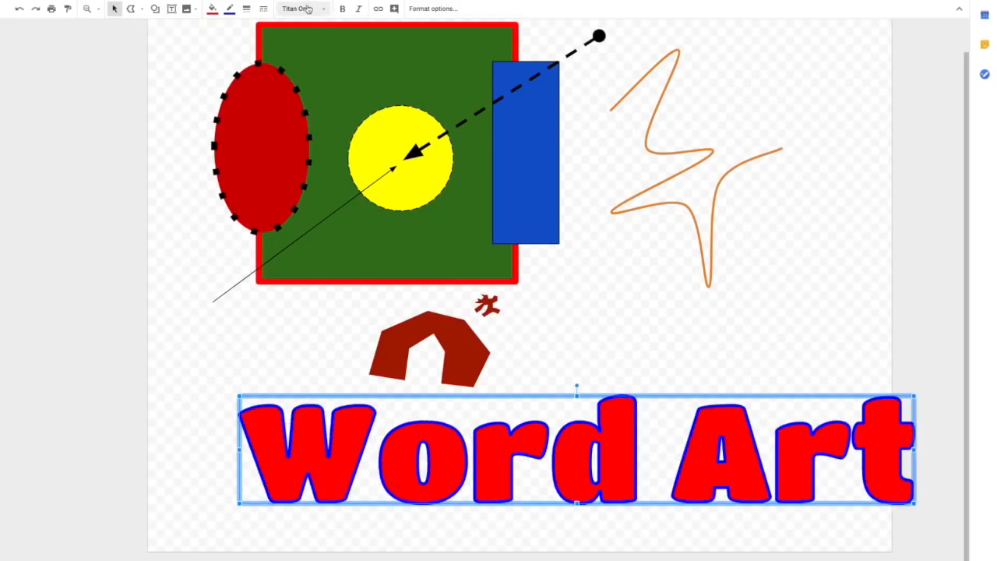
pyautogui.moveTo(569, 447); pyautogui.dragTo(529, 431)
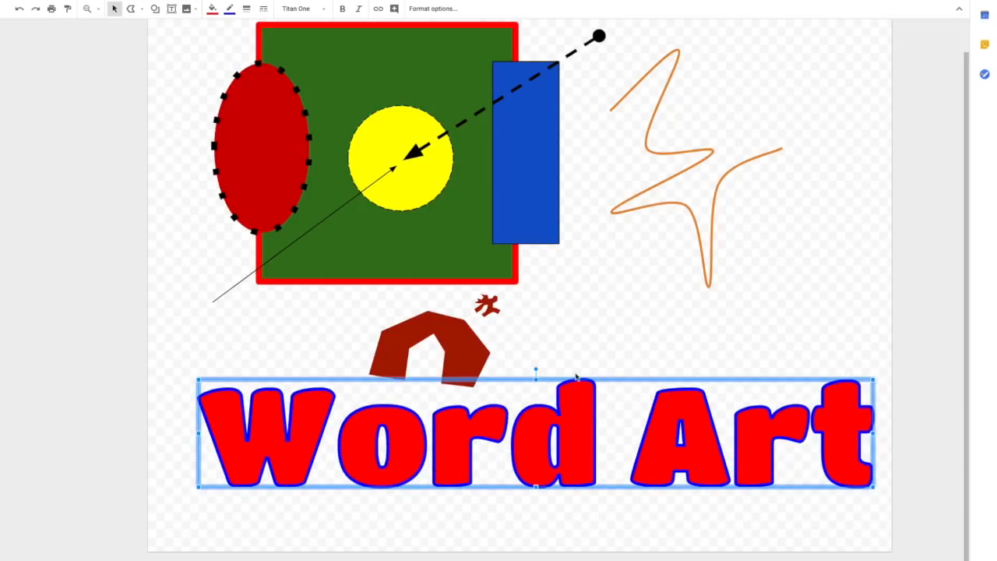
pyautogui.click(576, 328)
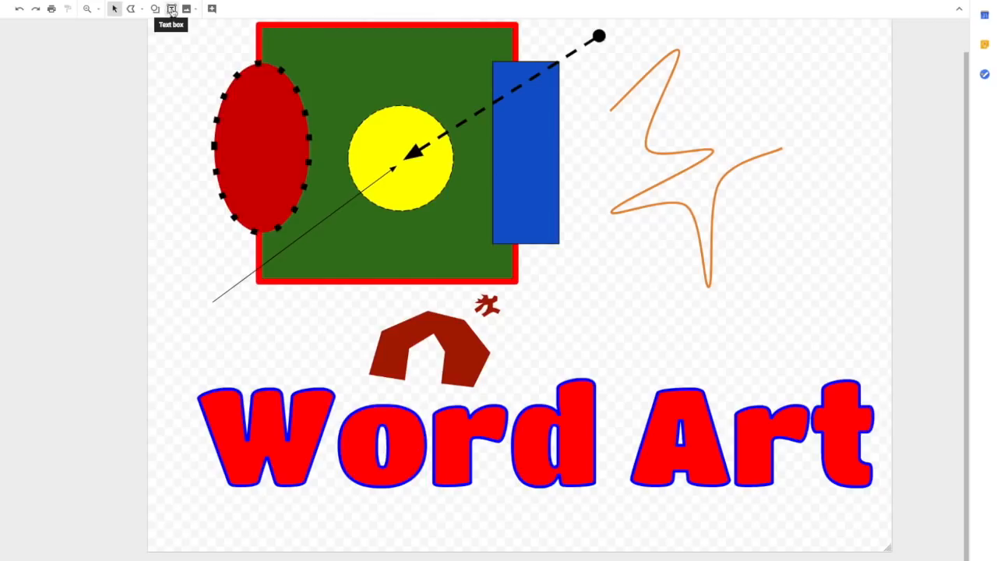
# - Draw a text box at the lower end of the orange curve and enter "Now is the time to have fun."
pyautogui.click(111, 0)
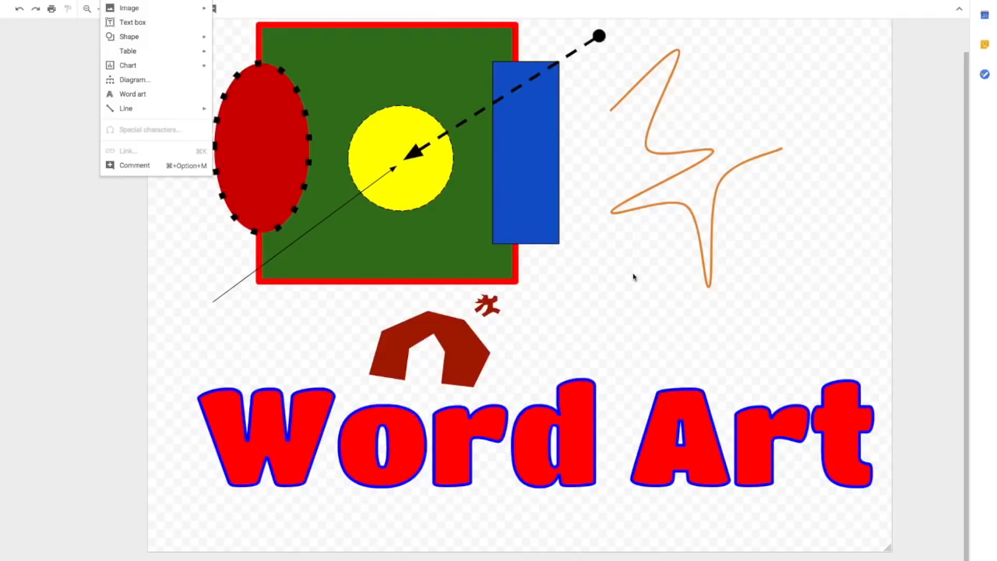
pyautogui.click(583, 301)
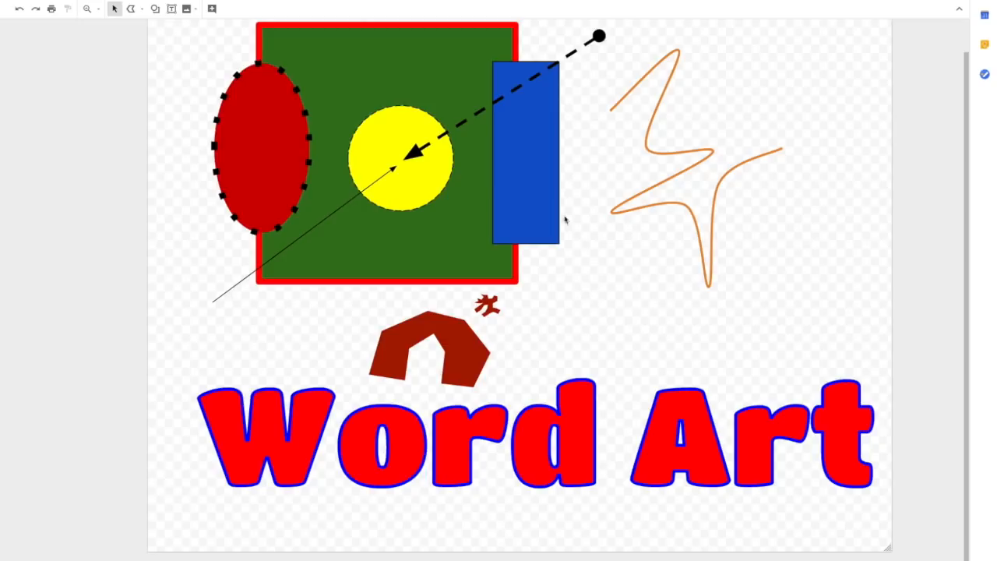
pyautogui.click(172, 9)
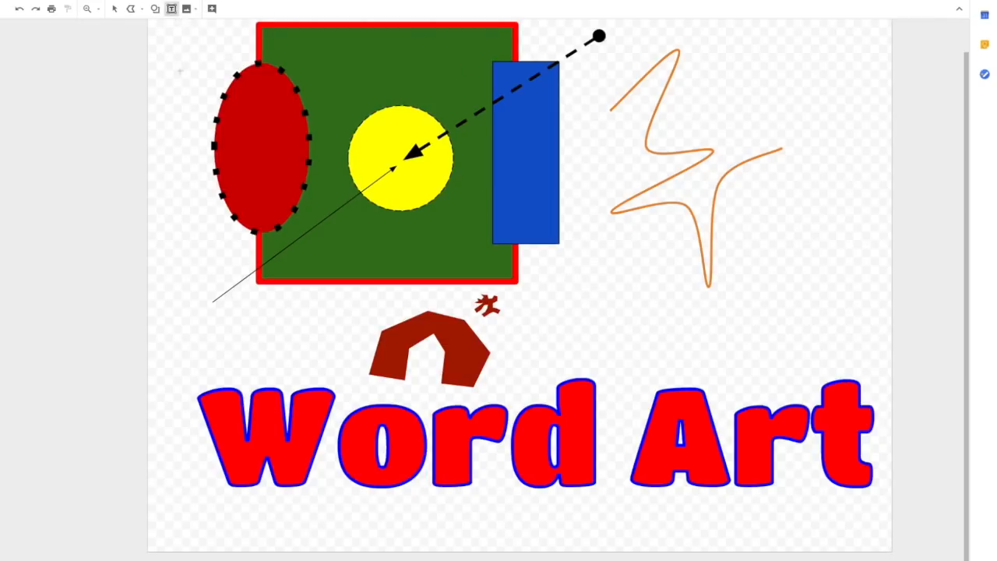
pyautogui.moveTo(583, 249); pyautogui.dragTo(729, 334)
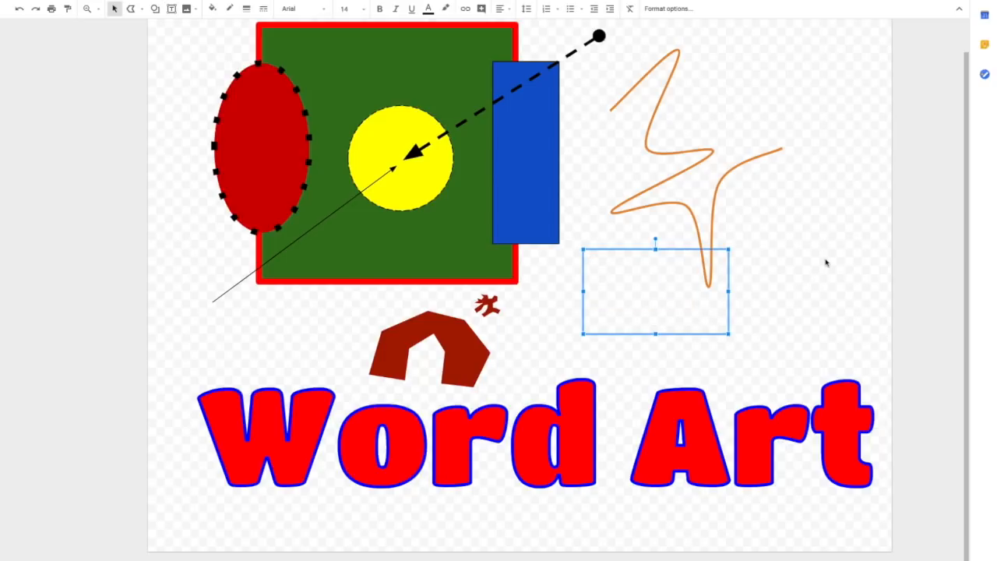
pyautogui.write('Now is the time to have ')
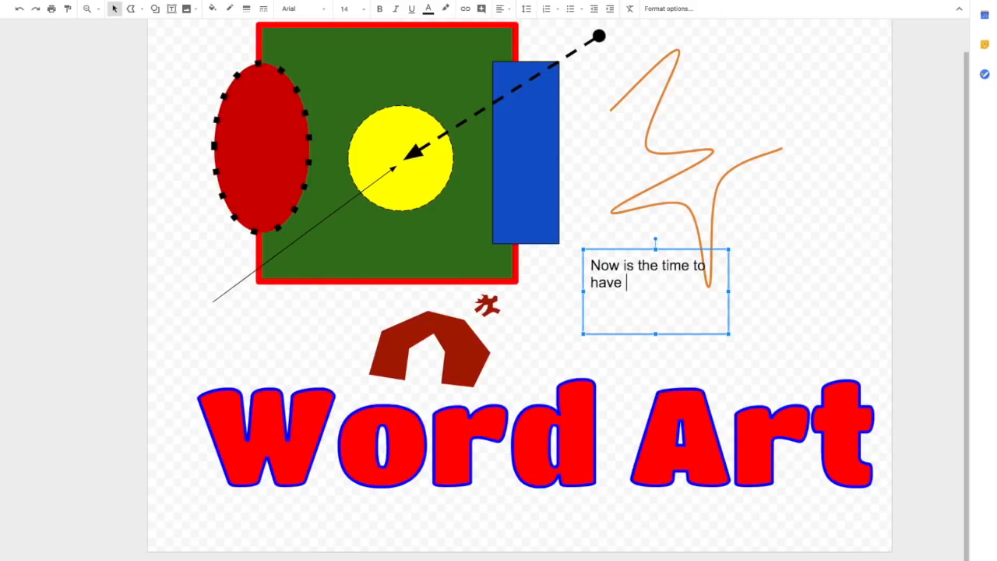
pyautogui.write('fun.')
# - Change the font of the whole sentence in the text box to Amatic SC
pyautogui.moveTo(651, 283); pyautogui.dragTo(585, 258)
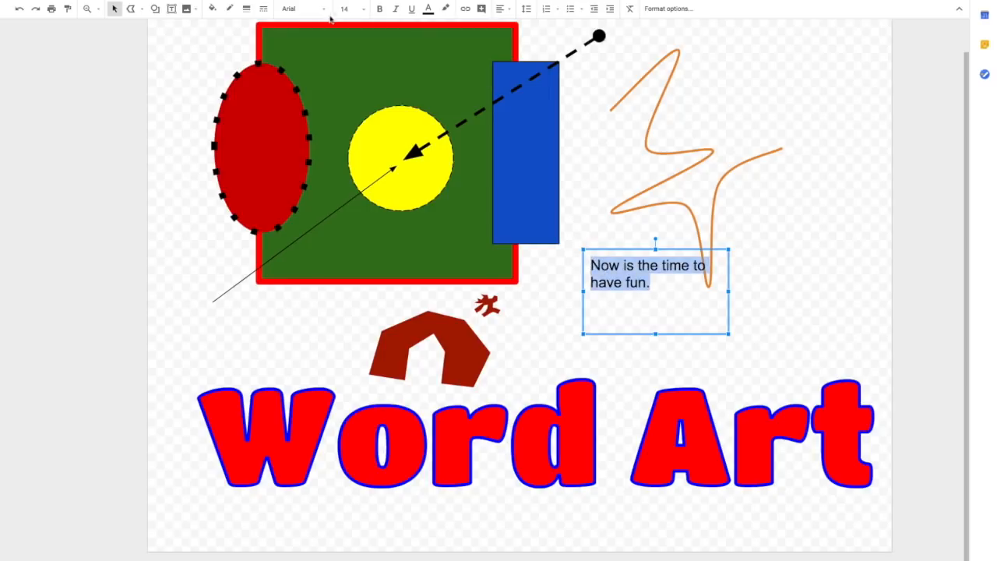
pyautogui.click(327, 11)
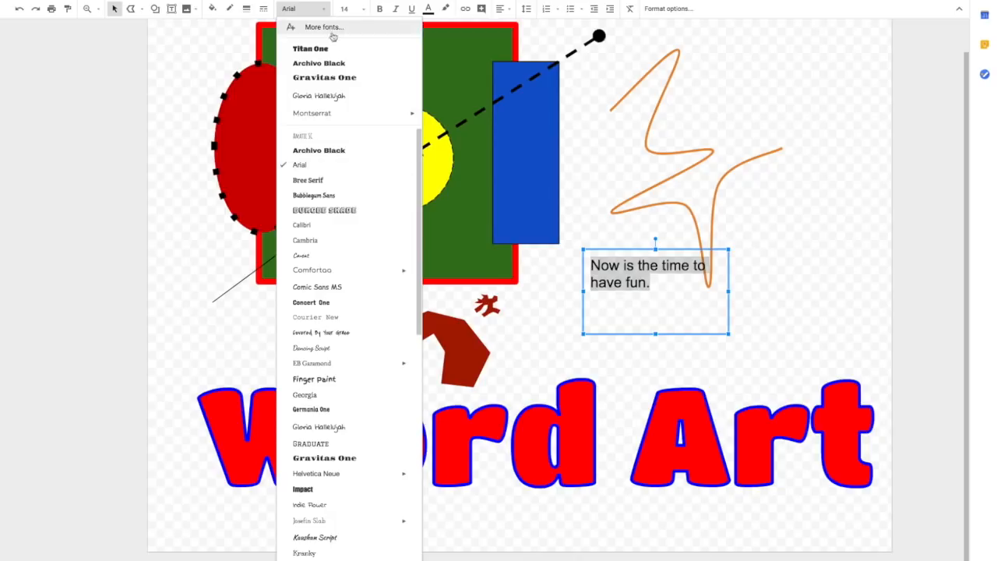
pyautogui.click(315, 137)
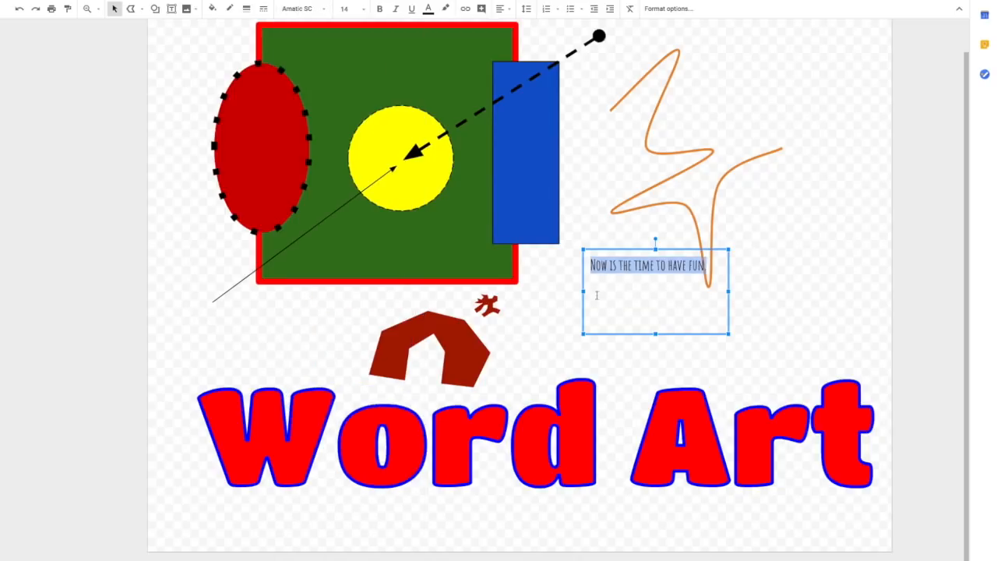
pyautogui.click(570, 324)
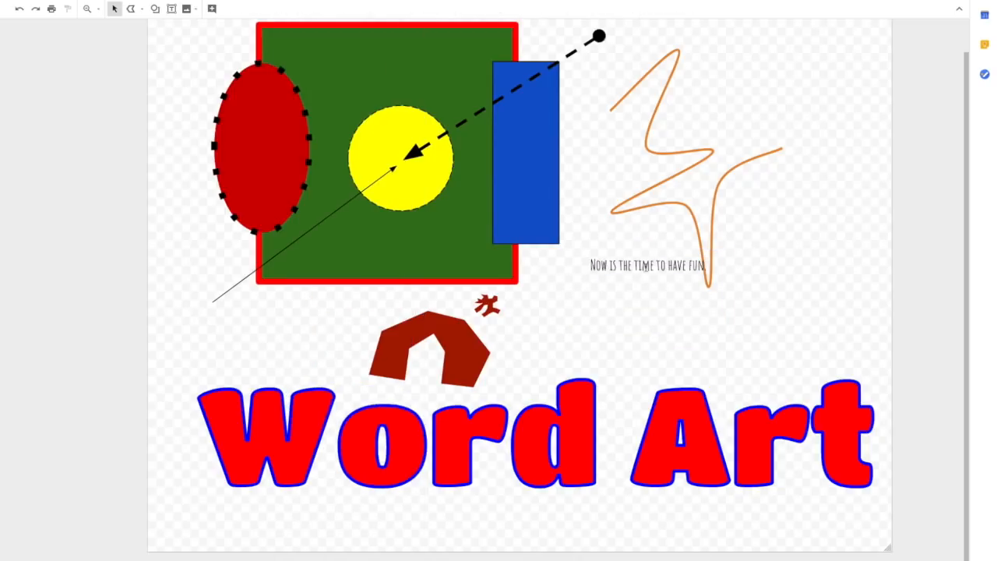
# - Move the text box left, clear of the orange curve, and reduce its height to fit the single line of text
pyautogui.click(645, 266)
pyautogui.moveTo(639, 250); pyautogui.dragTo(594, 258)
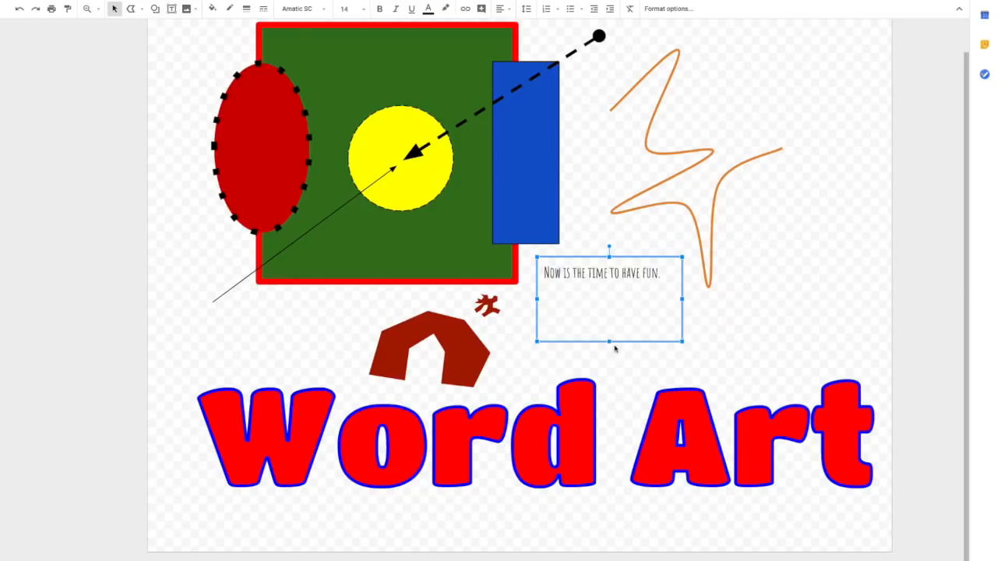
pyautogui.moveTo(608, 310); pyautogui.dragTo(608, 290)
pyautogui.click(642, 238)
# - Select the whole text box by its border, delete it, and undo the deletion
pyautogui.click(637, 274)
pyautogui.moveTo(659, 272)
pyautogui.mouseDown()
pyautogui.moveTo(600, 272)
pyautogui.moveTo(657, 274)
pyautogui.mouseUp()
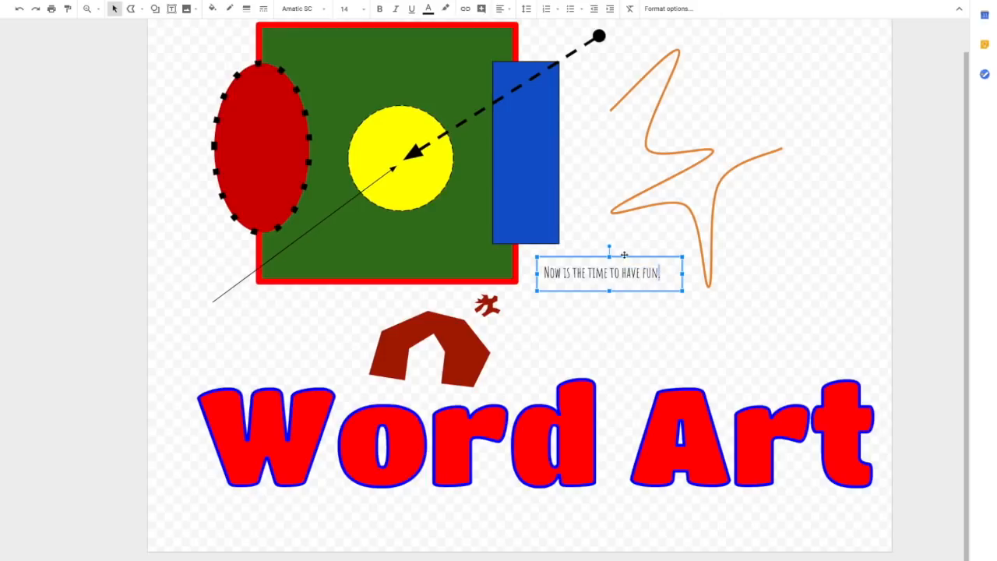
pyautogui.click(635, 244)
pyautogui.click(619, 274)
pyautogui.click(619, 257)
pyautogui.press('Delete')
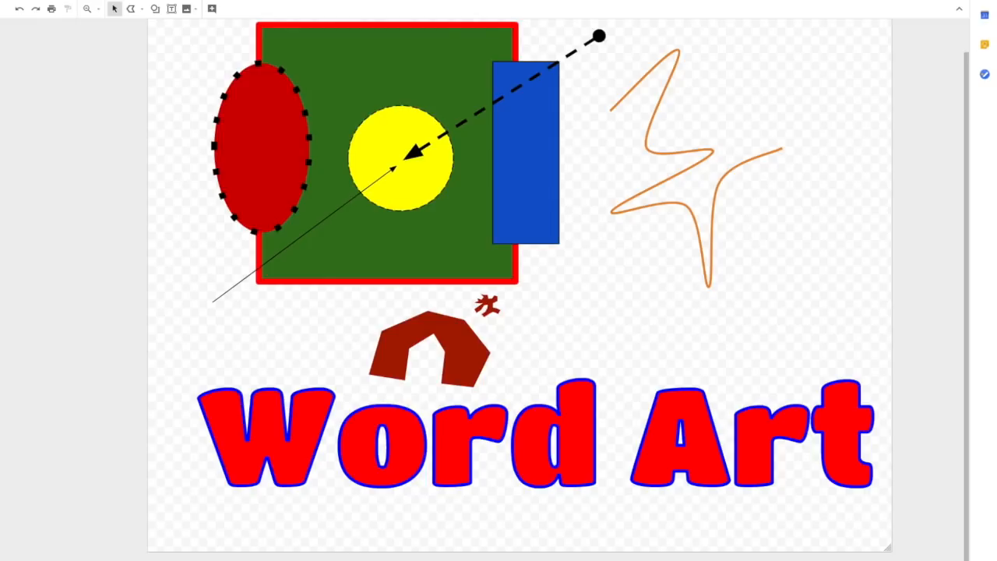
pyautogui.hotkey('ctrl', 'z')
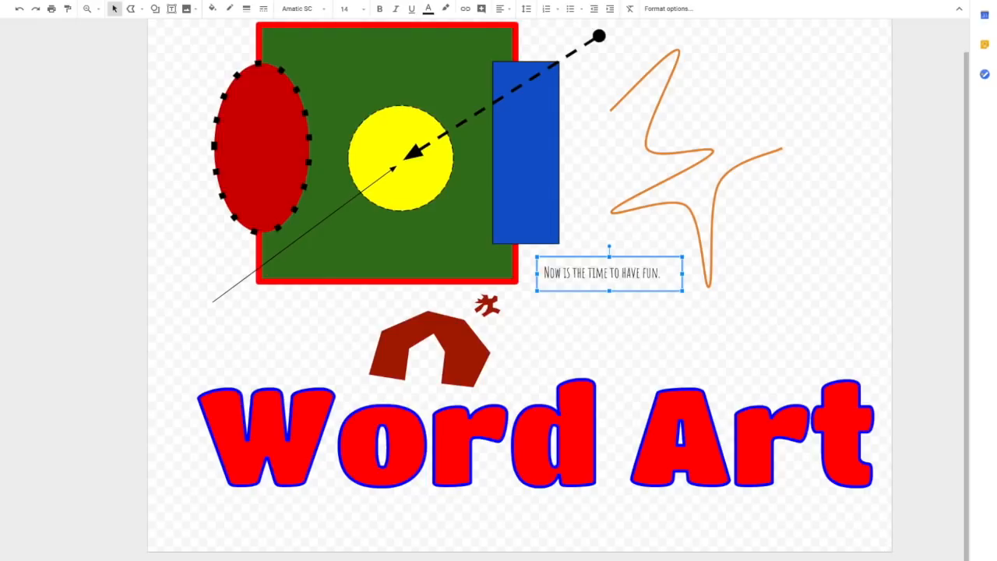
pyautogui.press('Escape')
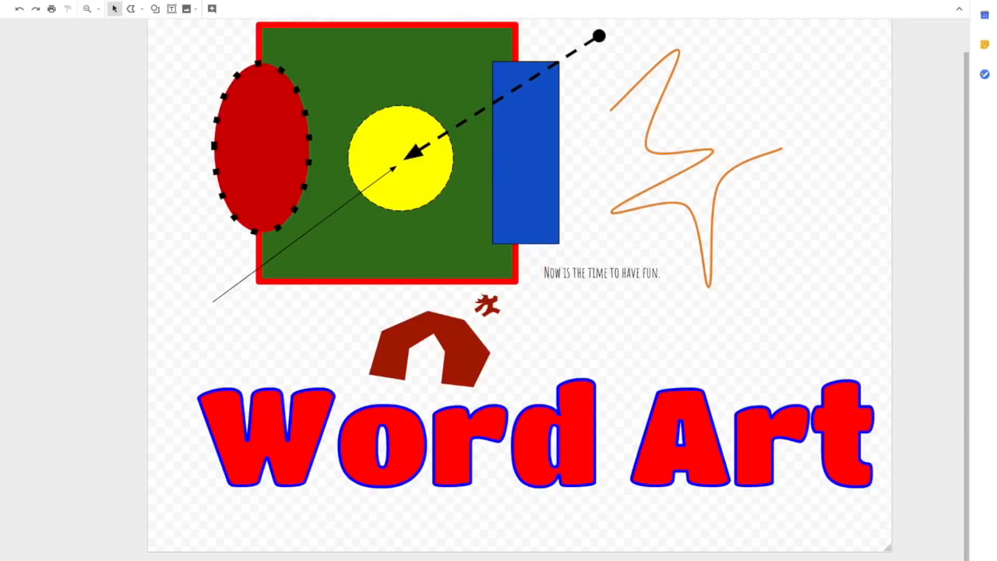
# - Move the orange curve so it overlaps the red oval, the green square's lower-left corner and the start of the word art
pyautogui.moveTo(662, 181)
pyautogui.mouseDown()
pyautogui.moveTo(623, 226)
pyautogui.moveTo(413, 327)
pyautogui.moveTo(264, 313)
pyautogui.mouseUp()
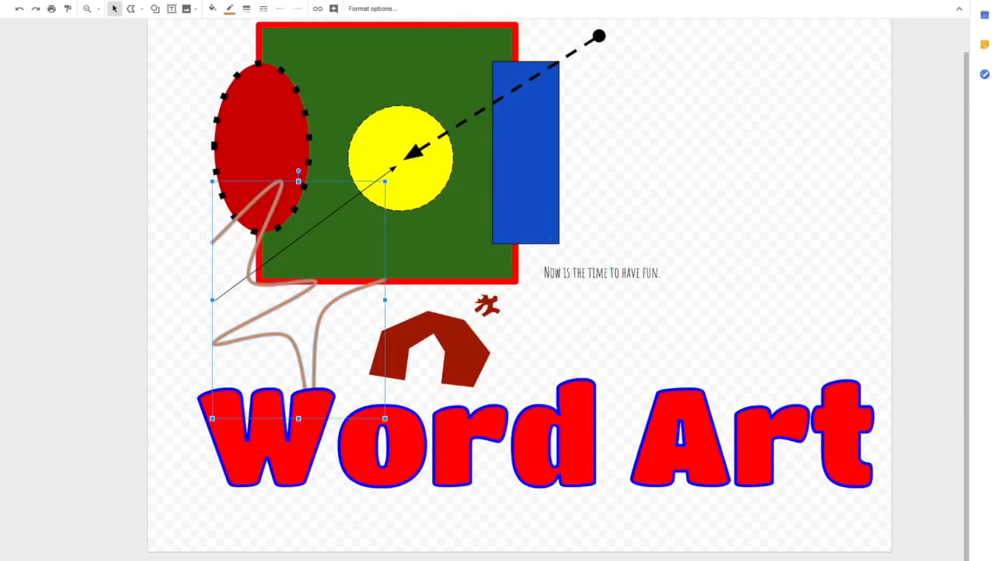
# - Deselect the curve, search the web for "cat" images and insert a photo of a tabby cat looking up
pyautogui.press('Escape')
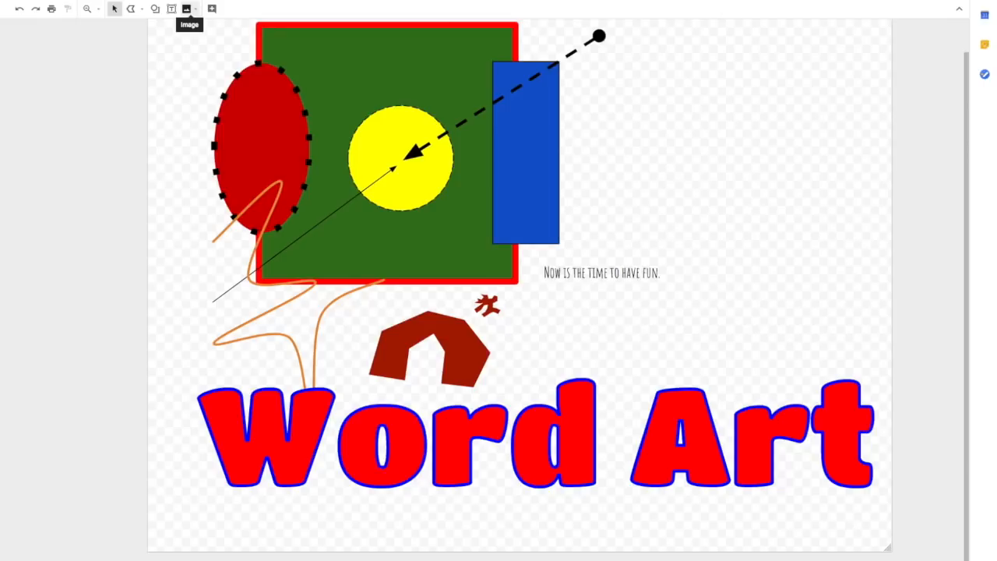
pyautogui.click(187, 9)
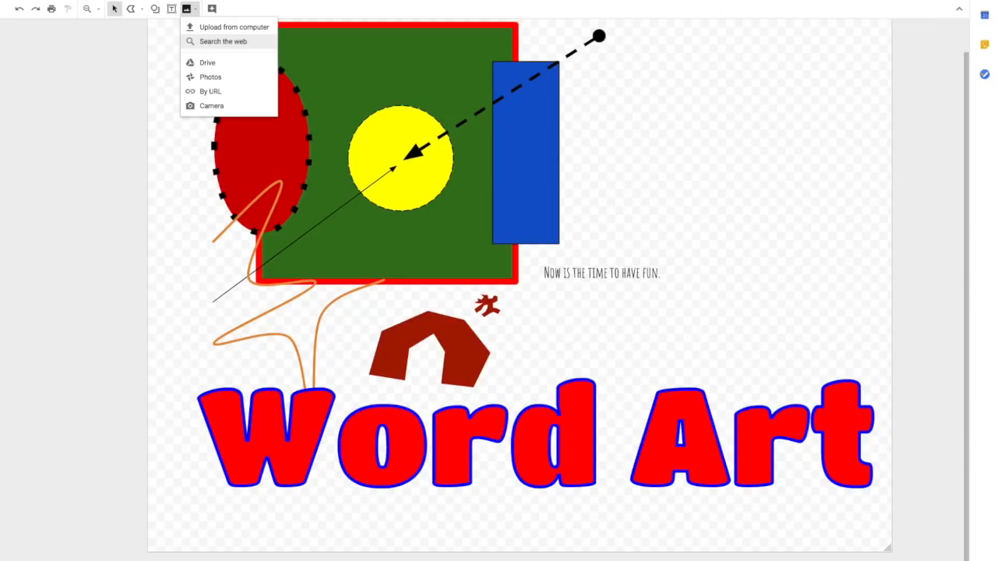
pyautogui.click(223, 41)
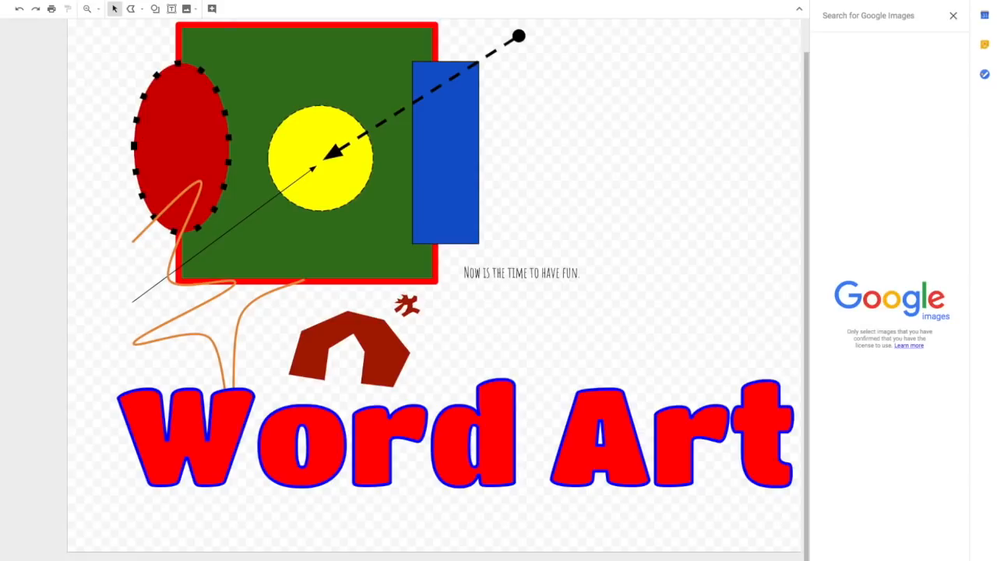
pyautogui.write('cat')
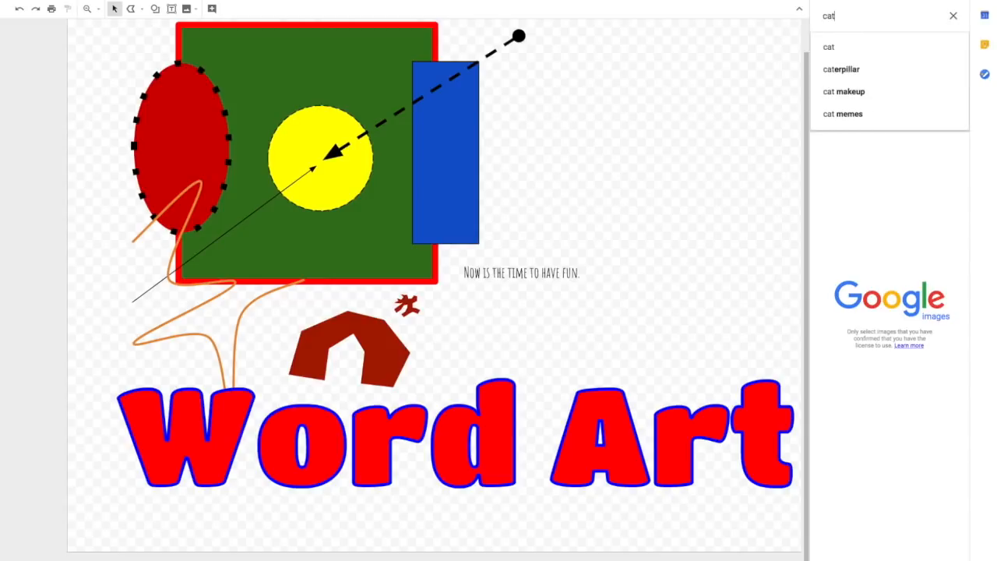
pyautogui.press('Return')
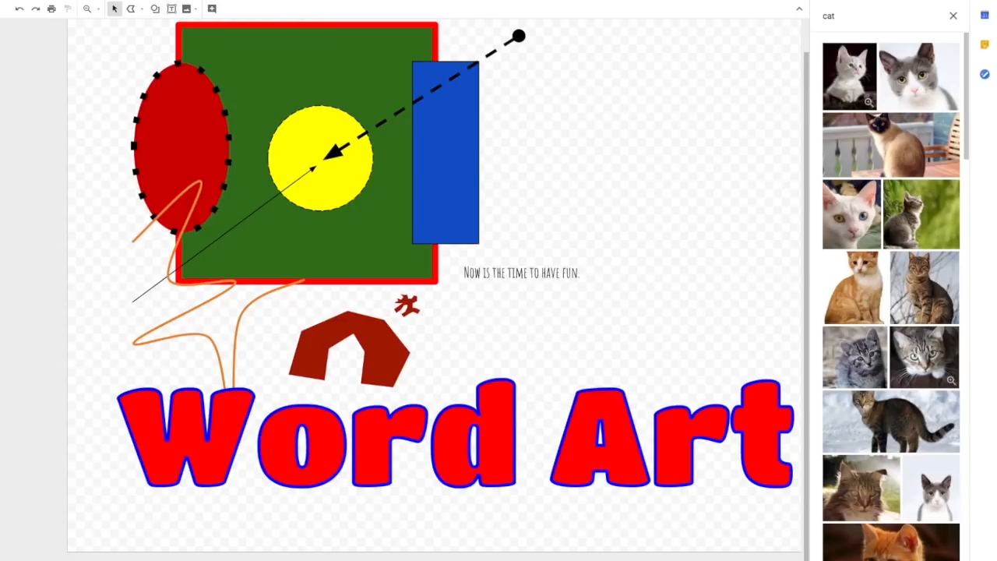
pyautogui.click(953, 15)
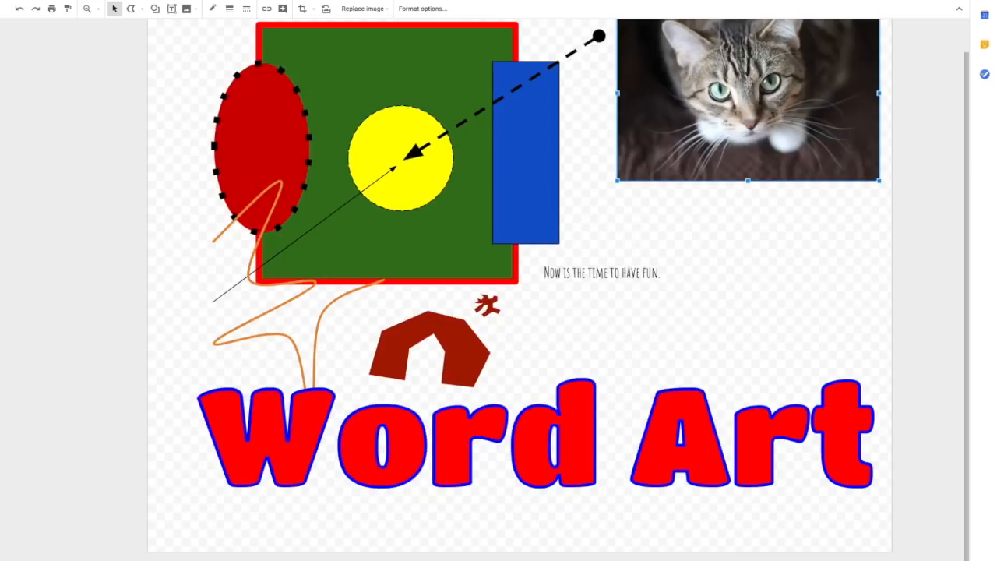
# - Move the cat photo down into the space beyond the blue rectangle and give it a 4px border
pyautogui.moveTo(748, 101); pyautogui.dragTo(742, 171)
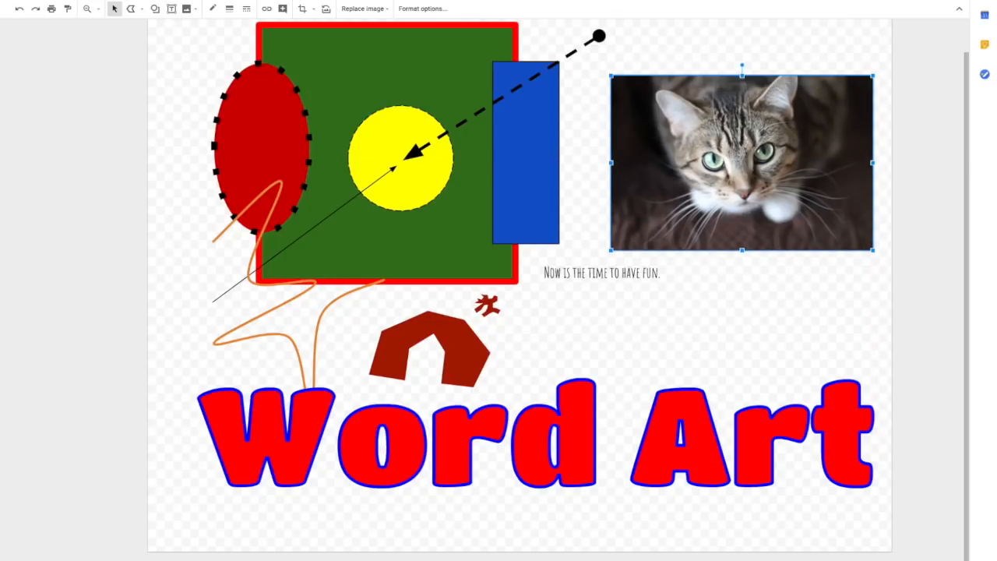
pyautogui.click(229, 9)
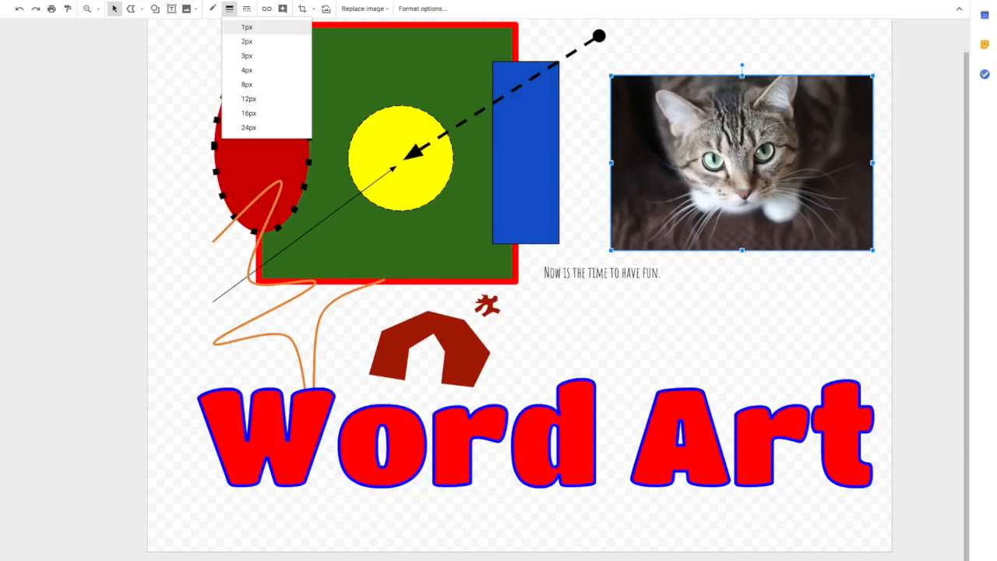
pyautogui.click(246, 71)
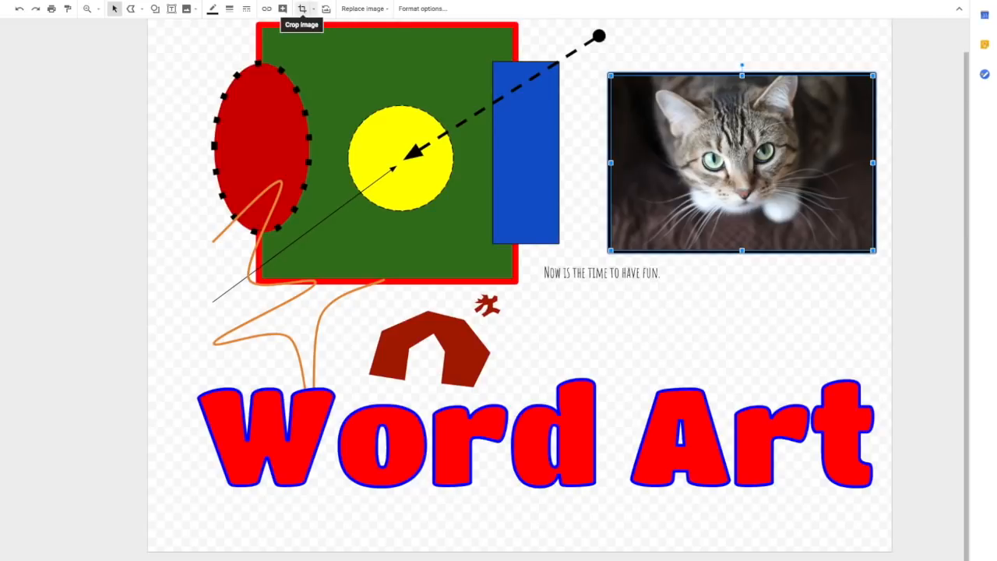
# - Crop the cat photo on its left and right sides to a nearly square frame around the face
pyautogui.click(302, 9)
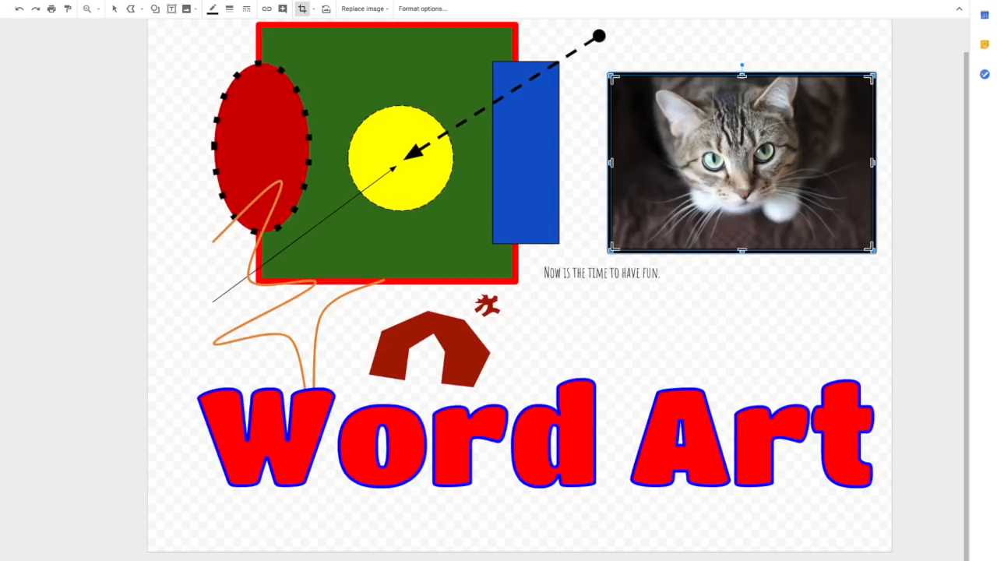
pyautogui.moveTo(612, 163); pyautogui.dragTo(644, 162)
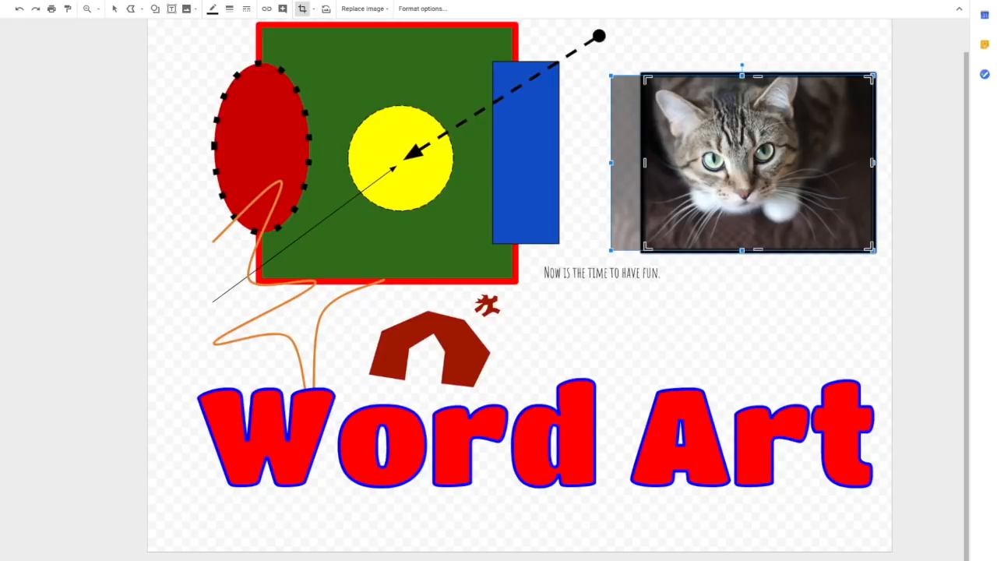
pyautogui.moveTo(872, 162); pyautogui.dragTo(827, 163)
pyautogui.press('Return')
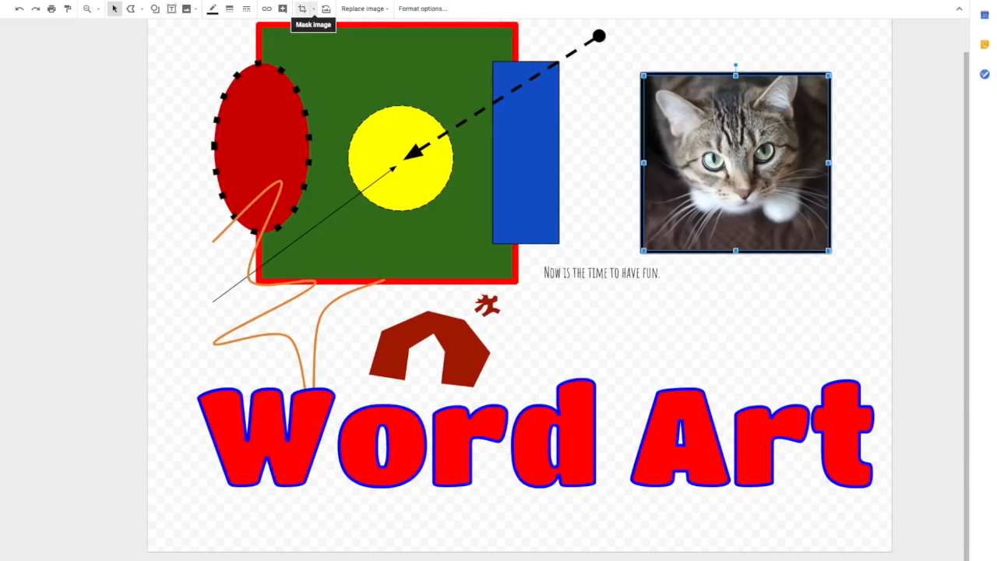
# - Mask the cropped cat photo with the heart shape and deselect it
pyautogui.click(312, 9)
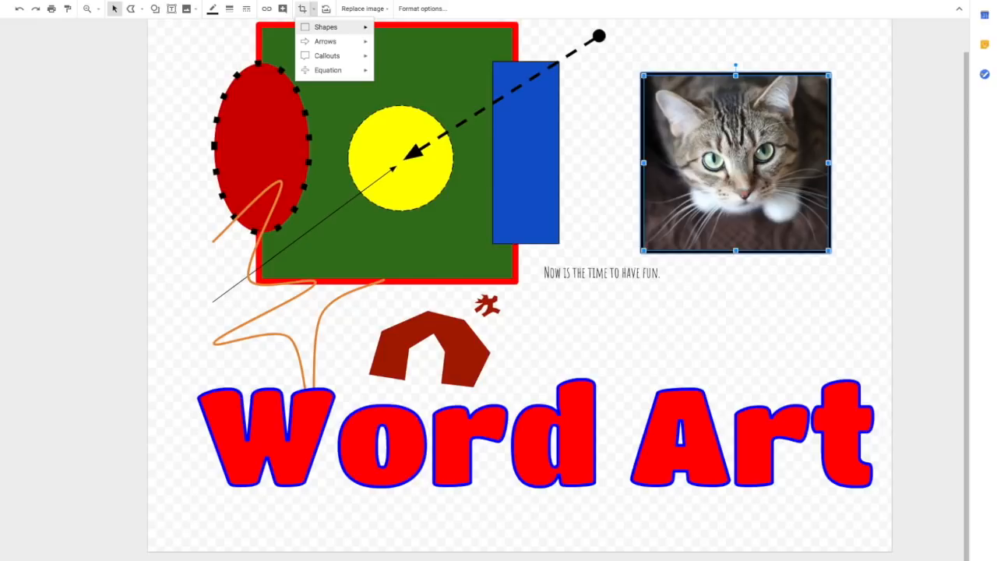
pyautogui.moveTo(326, 27)
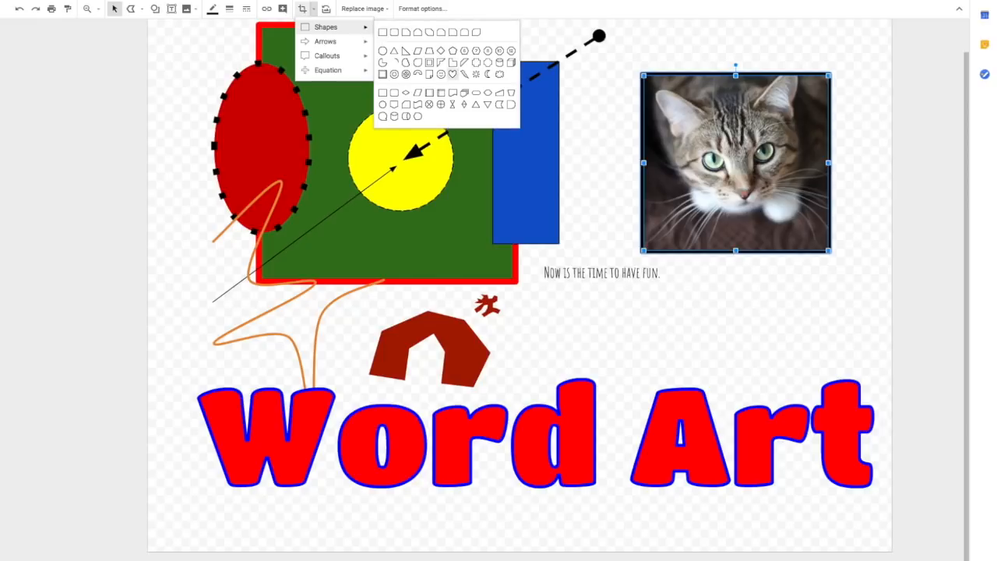
pyautogui.click(453, 74)
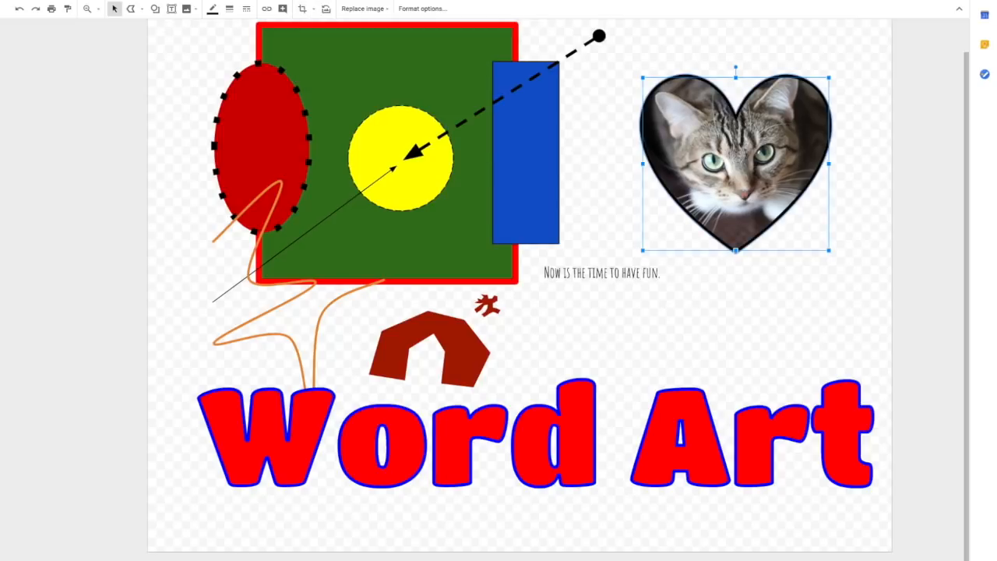
pyautogui.press('Escape')
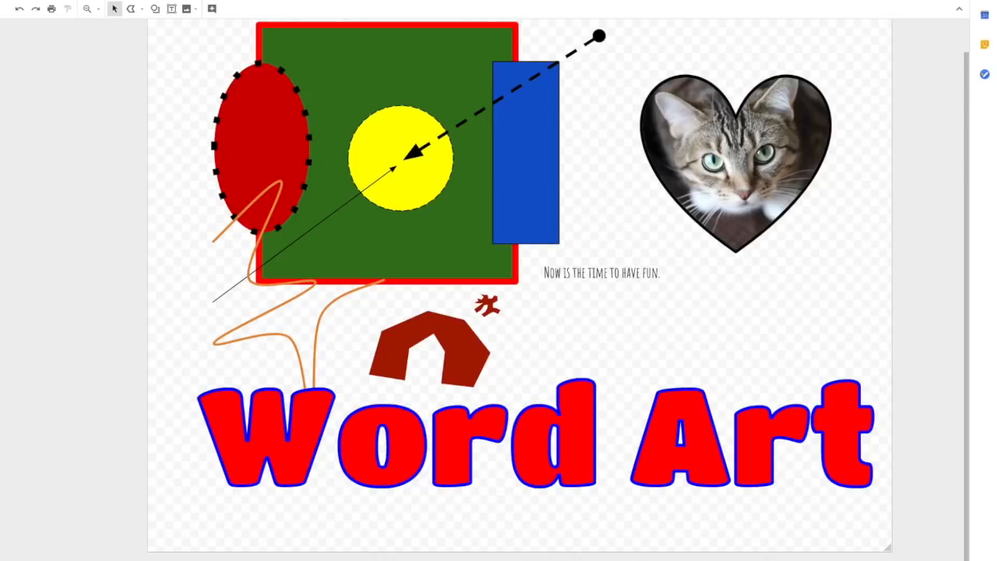
# - In the heart photo's format options, flip it vertically and back, and horizontally and back
pyautogui.click(735, 163)
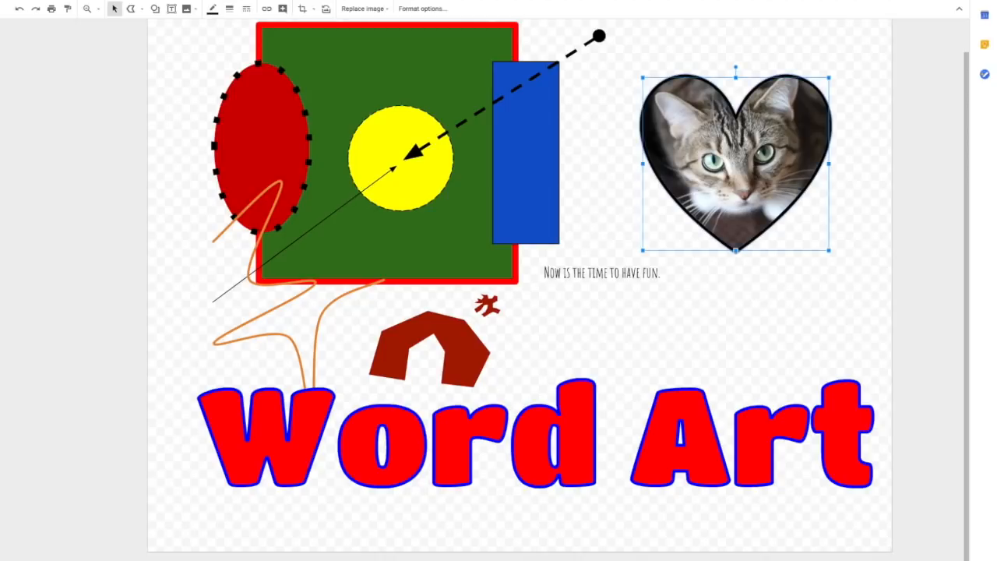
pyautogui.click(422, 9)
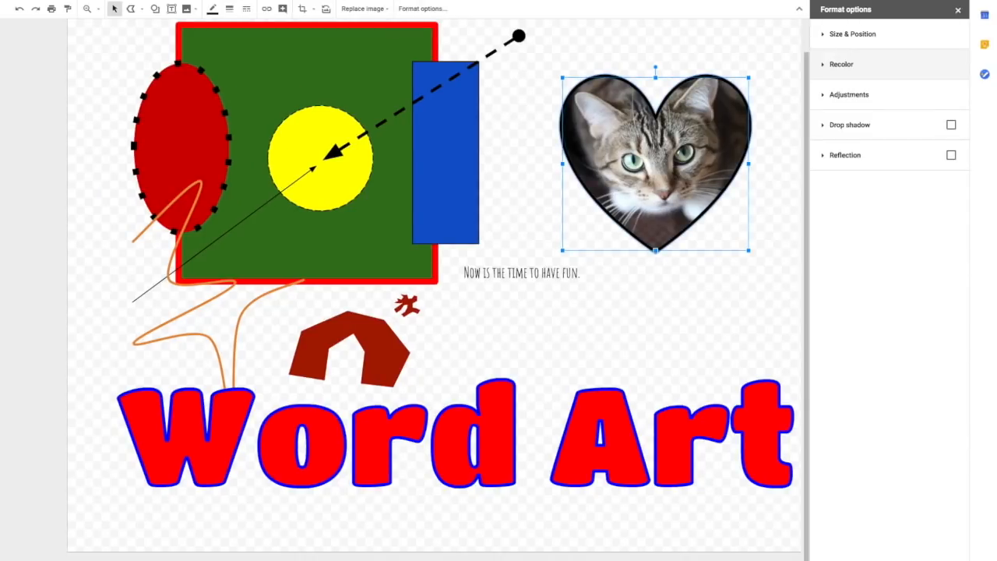
pyautogui.click(852, 34)
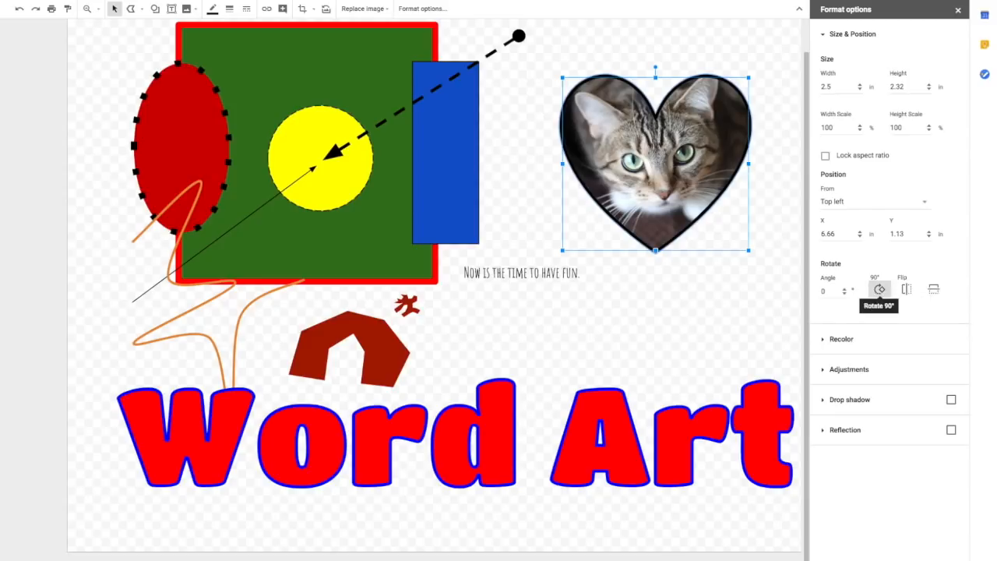
pyautogui.click(933, 289)
pyautogui.click(933, 289)
pyautogui.click(905, 289)
pyautogui.click(905, 289)
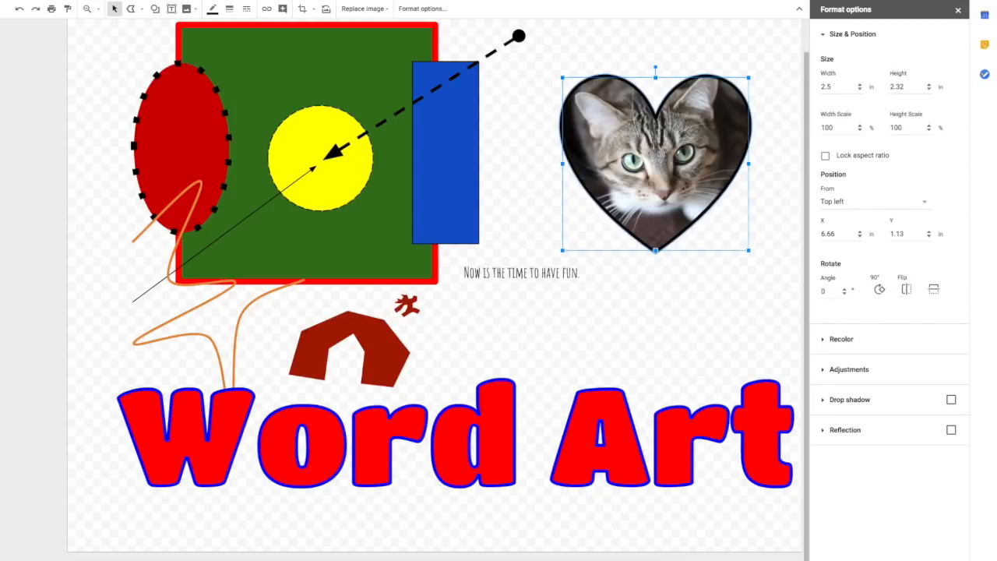
pyautogui.click(852, 34)
# - Recolor the heart-shaped cat photo with the blue Light 8 option
pyautogui.click(840, 64)
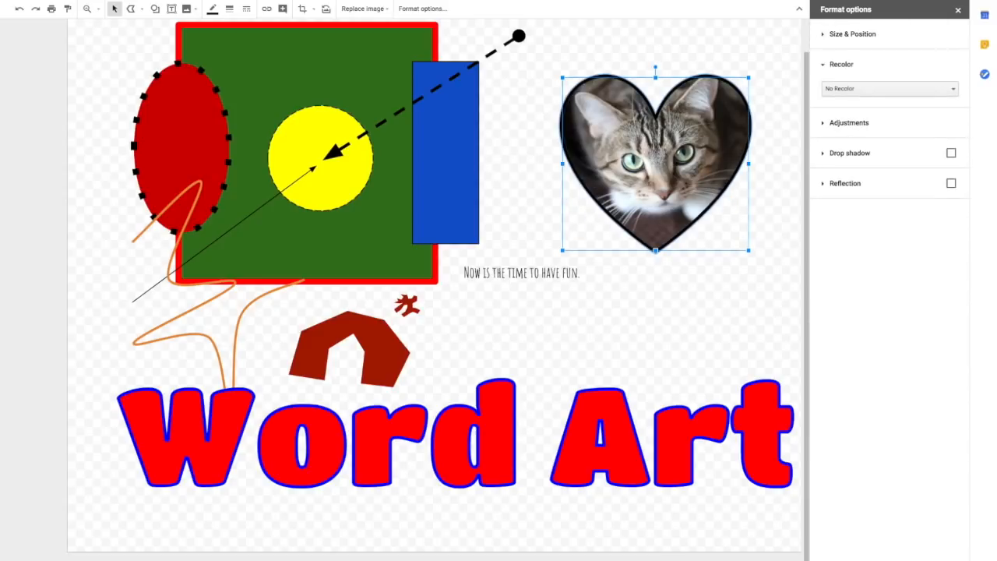
pyautogui.click(889, 88)
pyautogui.click(878, 210)
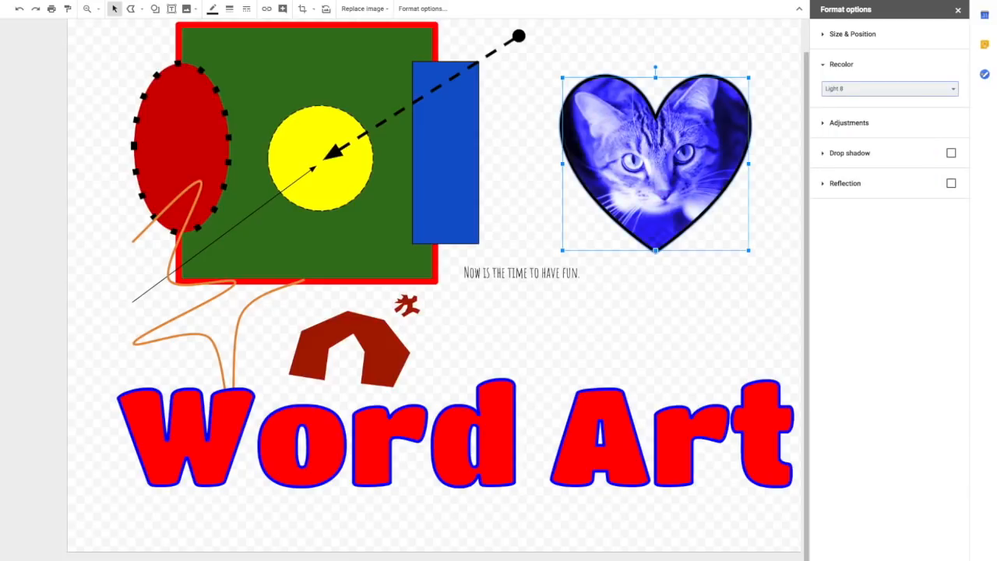
pyautogui.click(841, 63)
# - Increase the heart photo's transparency and move it left so it overlaps the blue rectangle
pyautogui.click(848, 94)
pyautogui.moveTo(823, 129); pyautogui.dragTo(873, 129)
pyautogui.moveTo(655, 164); pyautogui.dragTo(454, 157)
pyautogui.click(638, 311)
pyautogui.click(483, 160)
# - Try changing the heart photo's brightness and contrast, and undo the adjustments until it is opaque and just right of the blue rectangle
pyautogui.moveTo(889, 154); pyautogui.dragTo(918, 179)
pyautogui.hotkey('ctrl', 'z')
pyautogui.hotkey('ctrl', 'z')
pyautogui.hotkey('ctrl', 'z')
pyautogui.hotkey('ctrl', 'z')
pyautogui.hotkey('ctrl', 'z')
pyautogui.hotkey('ctrl', 'z')
pyautogui.hotkey('ctrl', 'z')
pyautogui.hotkey('ctrl', 'z')
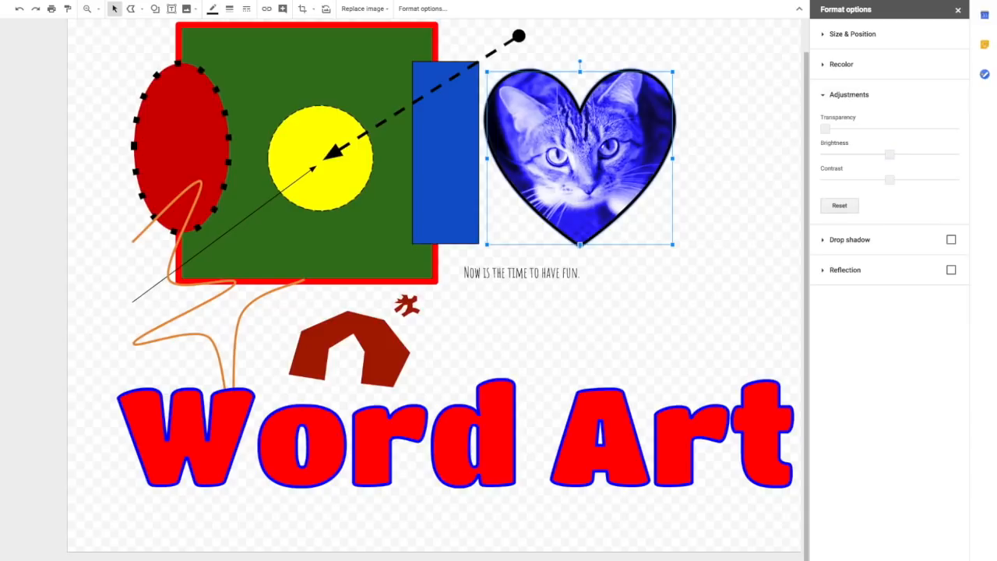
# - Add a blue drop shadow to the heart photo and adjust its offset toward the lower right
pyautogui.click(849, 94)
pyautogui.click(950, 125)
pyautogui.moveTo(825, 228); pyautogui.dragTo(834, 203)
pyautogui.click(947, 149)
pyautogui.click(922, 180)
# - Add a reflection to the heart photo, increase its transparency, distance and size, and deselect the photo
pyautogui.click(951, 285)
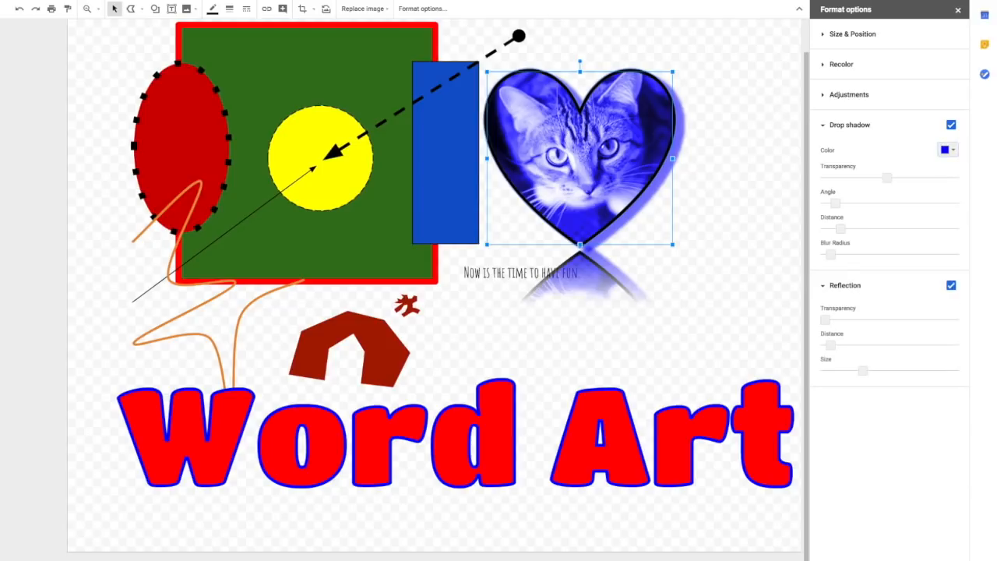
pyautogui.moveTo(857, 319); pyautogui.dragTo(927, 369)
pyautogui.press('Escape')
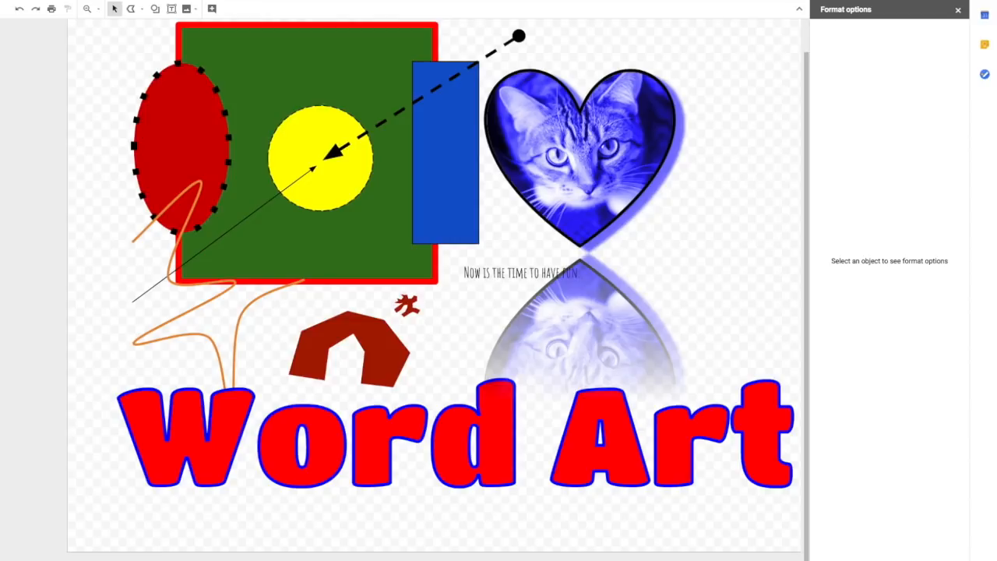
# - Examine the file formats offered for downloading the drawing
pyautogui.click(42, 0)
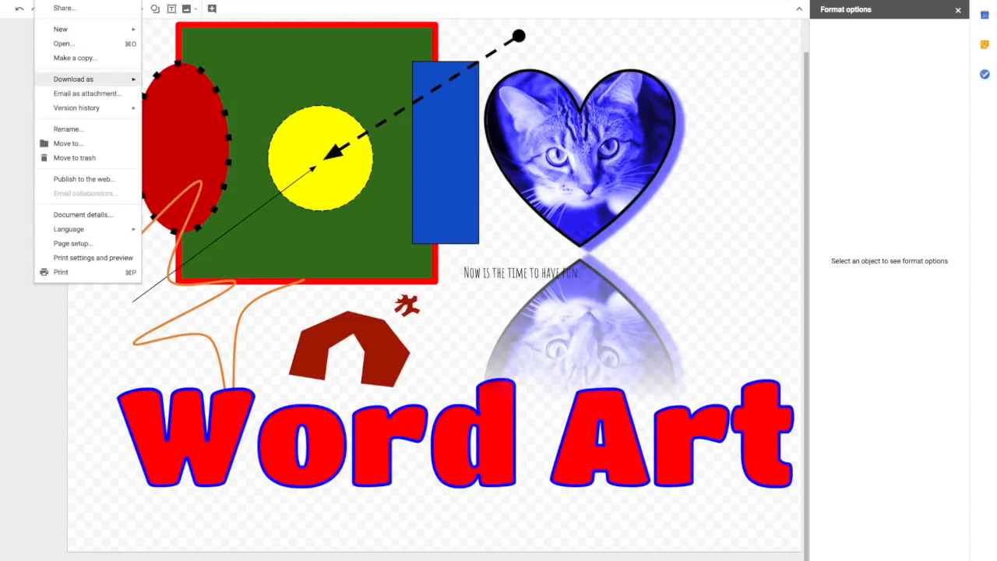
pyautogui.moveTo(73, 79)
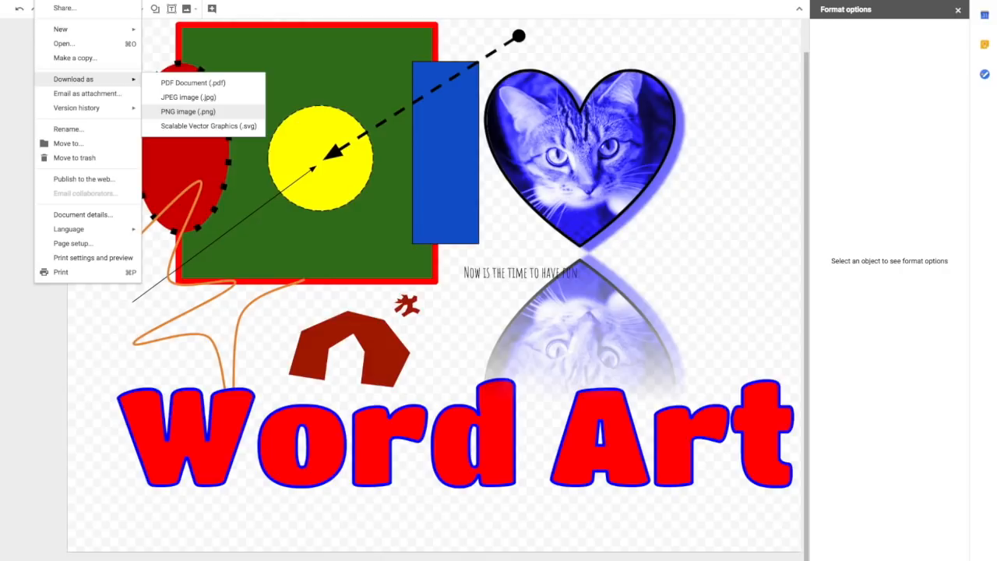
pyautogui.press('Escape')
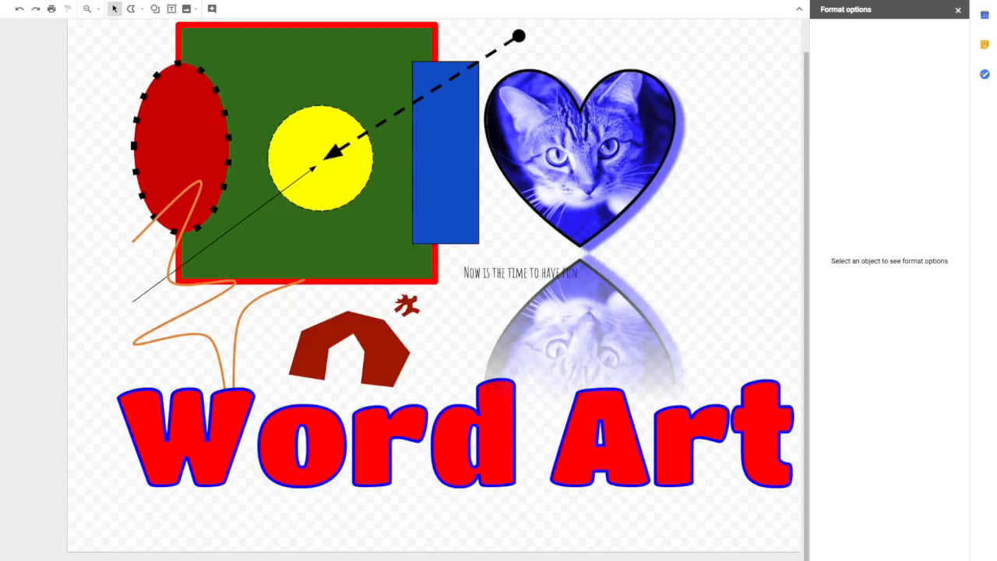
# - Show the file types available for a new file
pyautogui.click(43, 0)
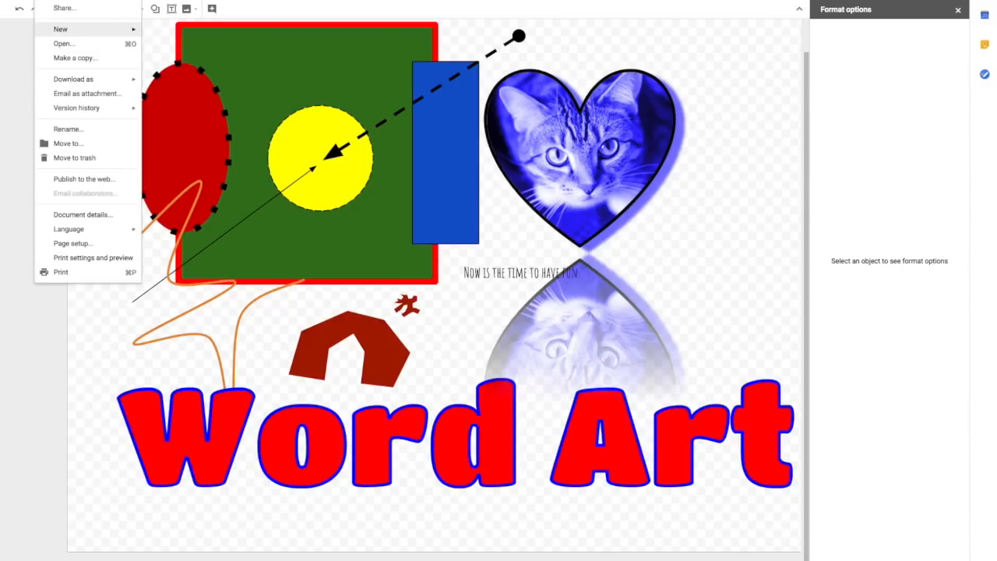
pyautogui.moveTo(86, 29)
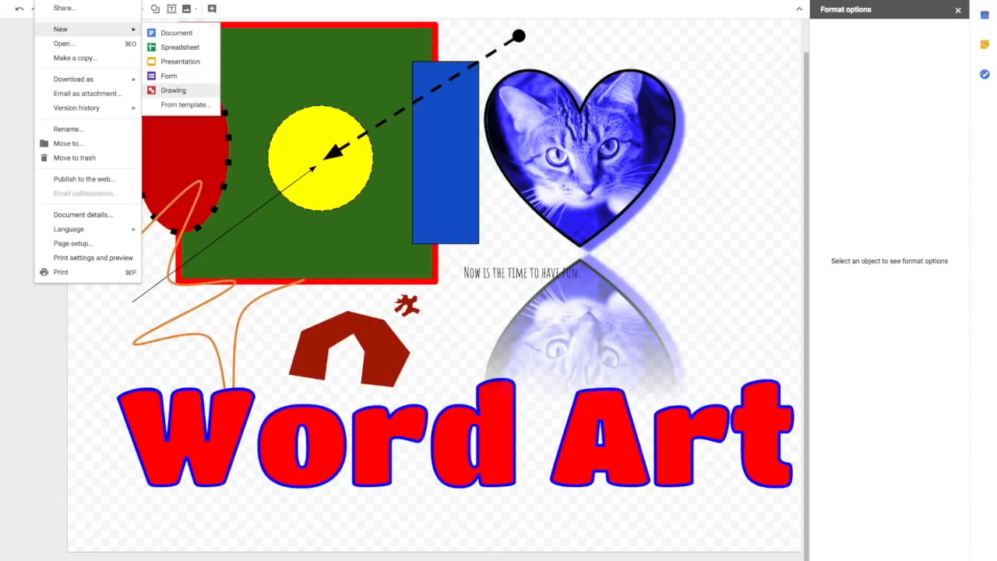